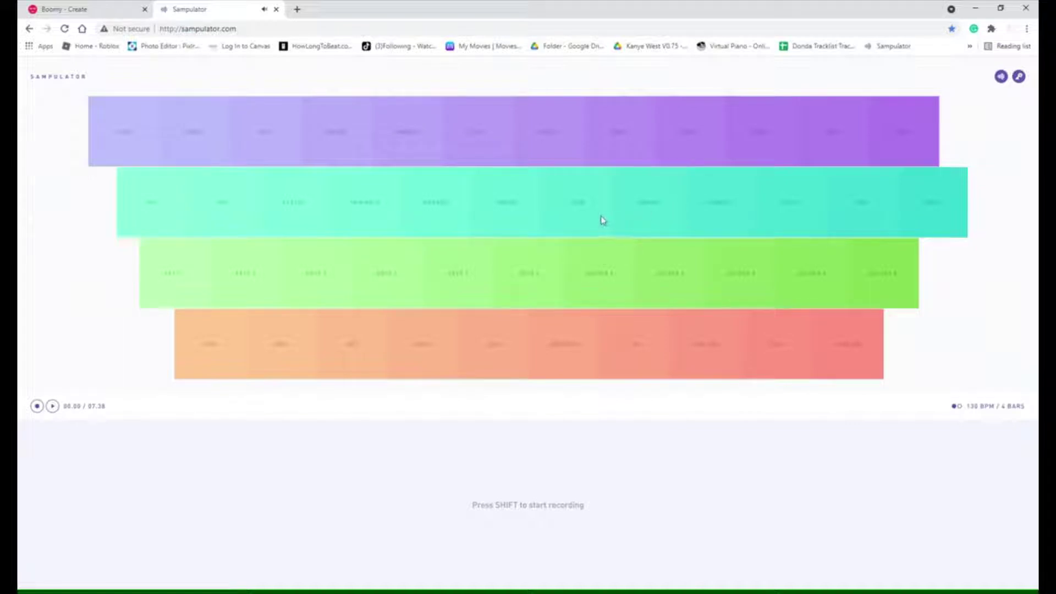
- Play the Keys 2 and Keys 3 samples, plus repeated hits on the seventh teal pad
key(s)
key(d)
key(s)
click(566, 223)
click(570, 222)
click(570, 221)
click(570, 222)
- Play a short melody on the green Keys pads, descending from Keys 4 to Keys 1
key(f)
key(d)
key(s)
key(s)
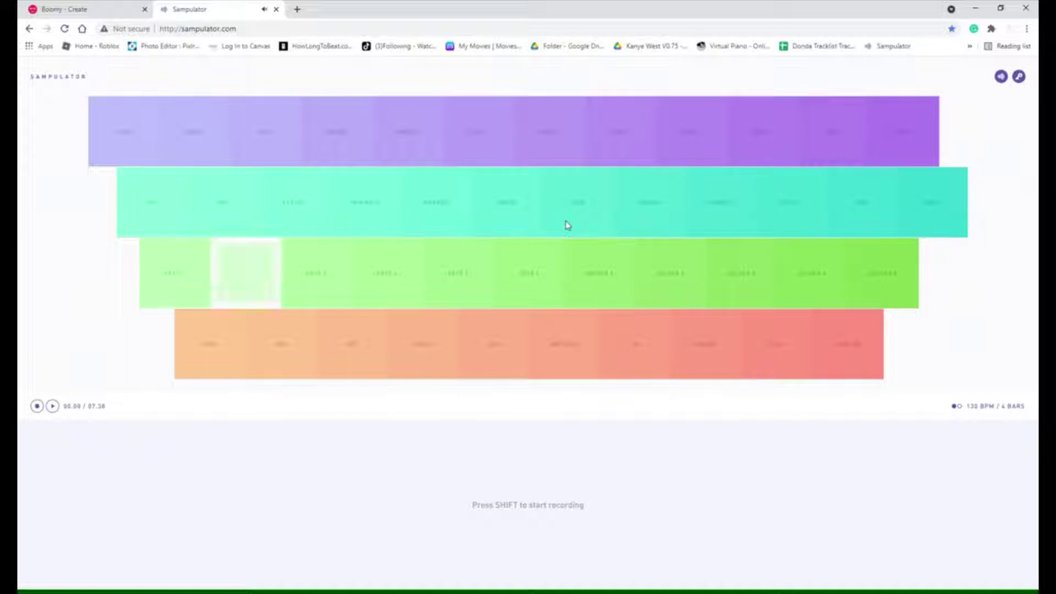
key(a)
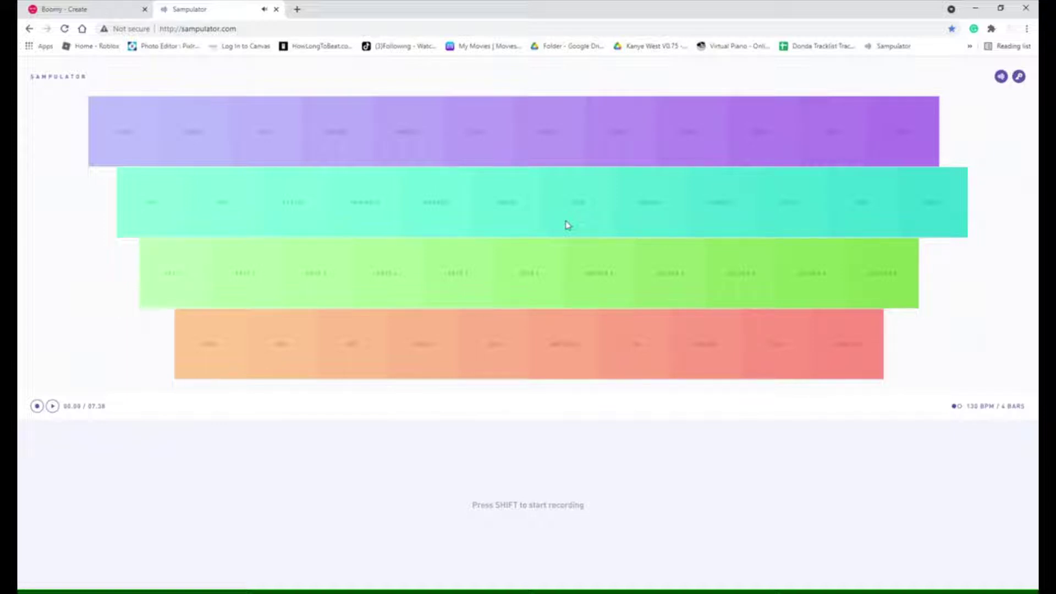
key(s)
key(a)
key(a)
- Tap a simple rhythm on the first two teal pads, mostly with the first hat sample
key(q)
key(q)
key(w)
key(q)
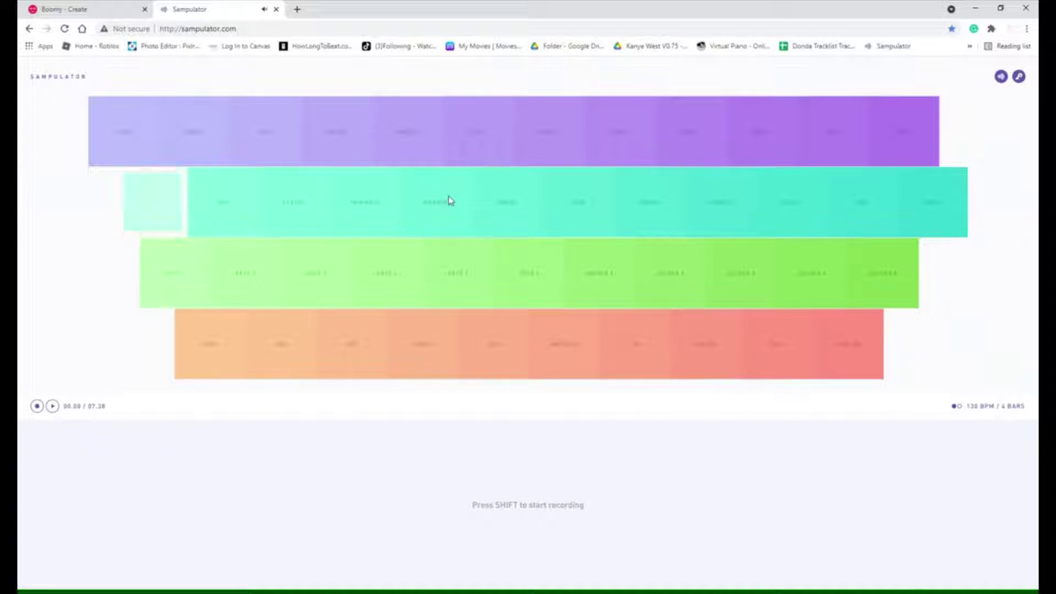
key(w)
key(q)
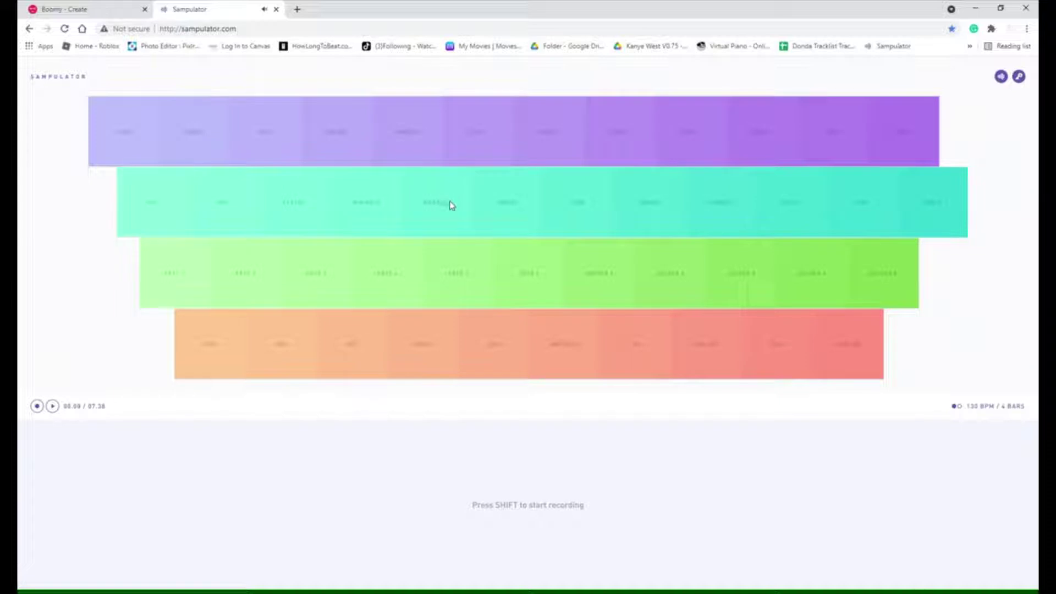
key(q)
key(q)
key(q)
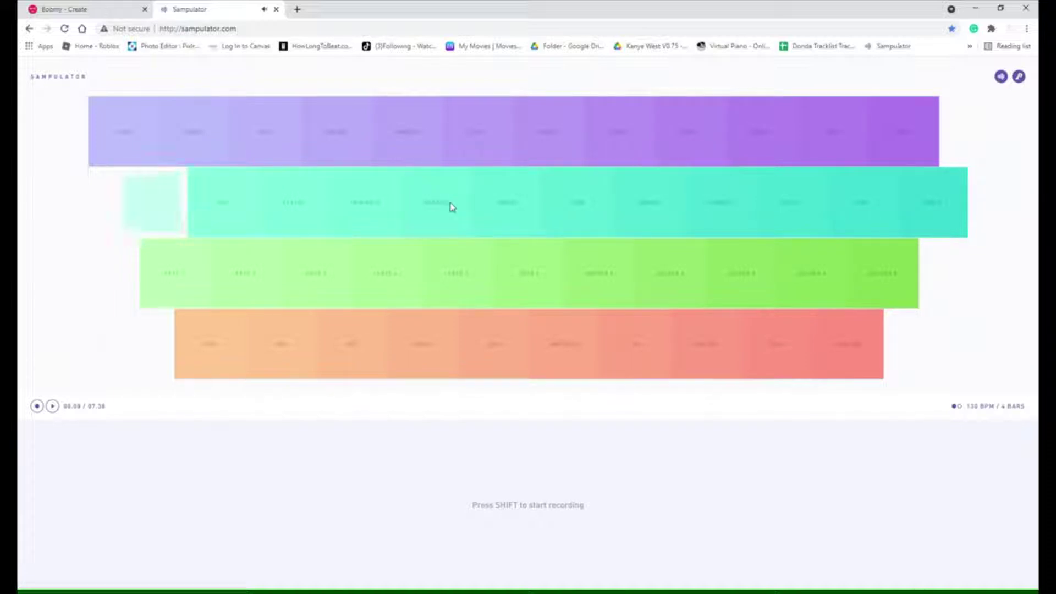
- Play a beat on the first three teal pads, starting with claves and alternating between the two hats
key(e)
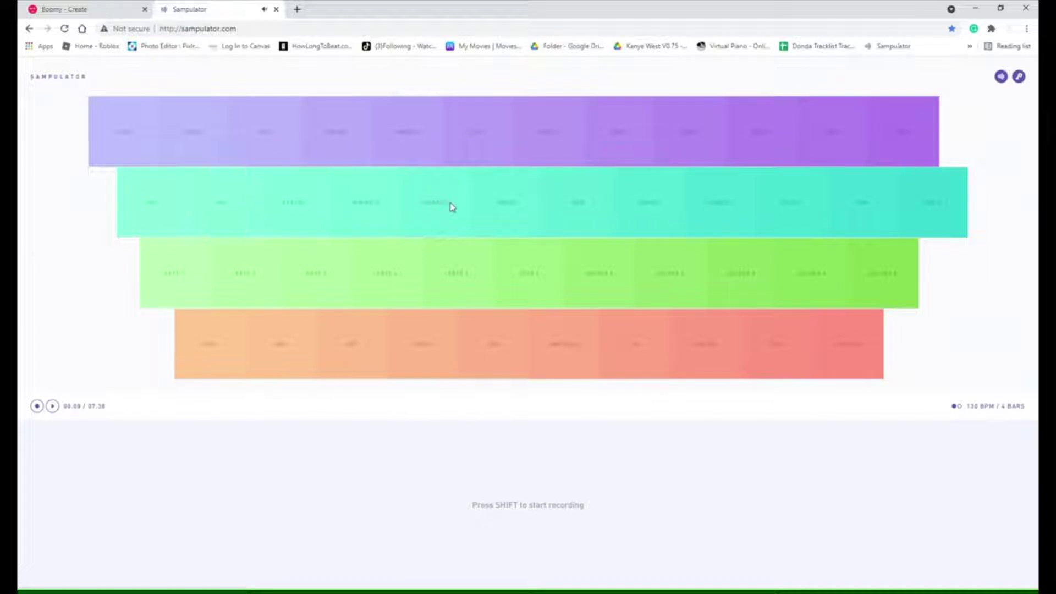
key(e)
key(w)
key(e)
key(w)
key(q)
key(w)
key(q)
key(w)
key(q)
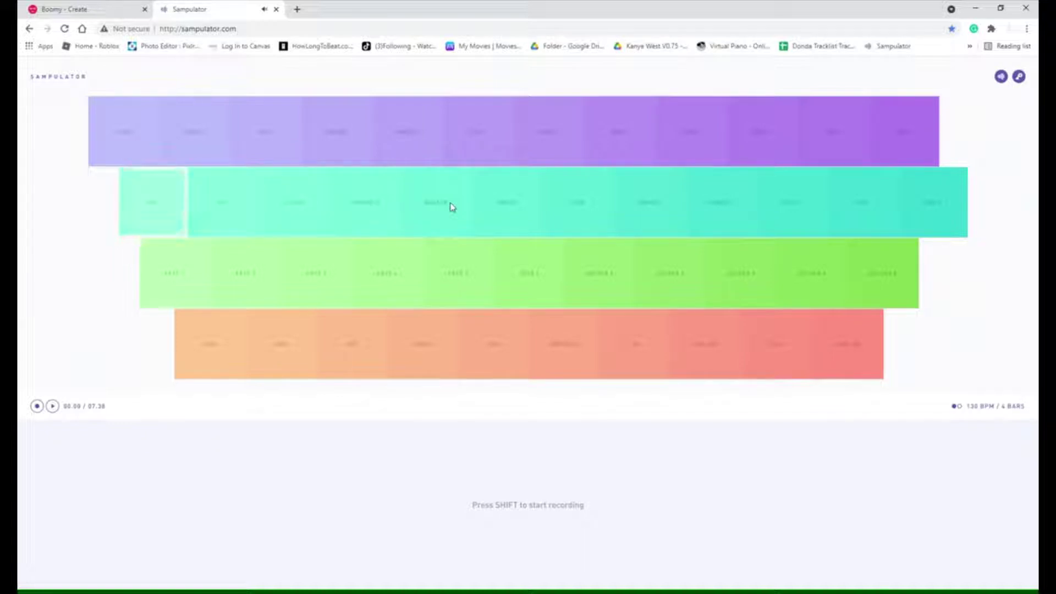
key(w)
key(q)
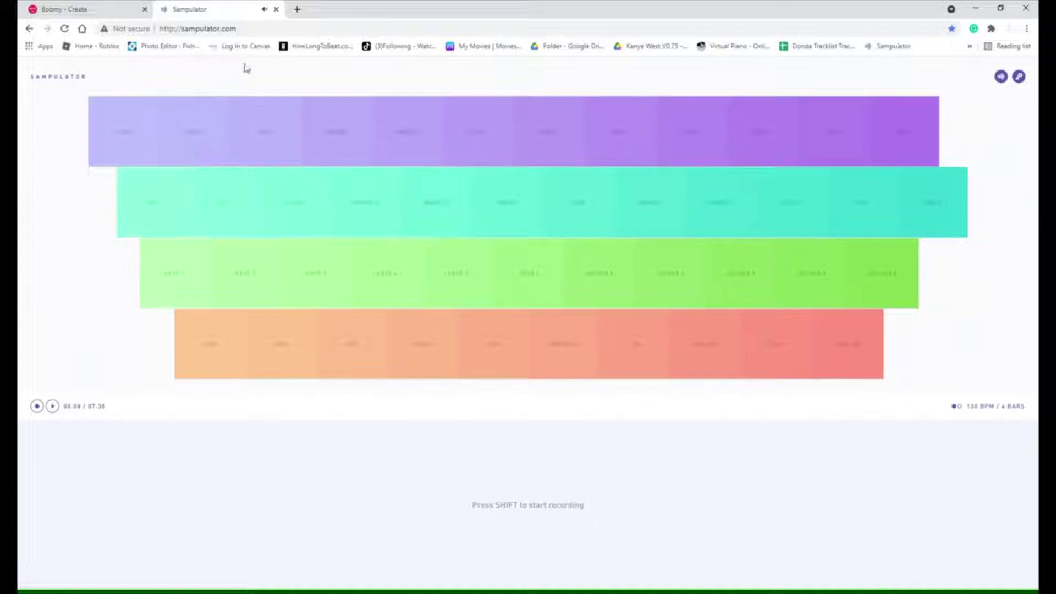
key(w)
- Audition the purple drum pads in sequence from the third pad through the eighth
click(265, 130)
click(293, 152)
click(292, 151)
click(351, 149)
click(424, 159)
click(480, 159)
click(537, 158)
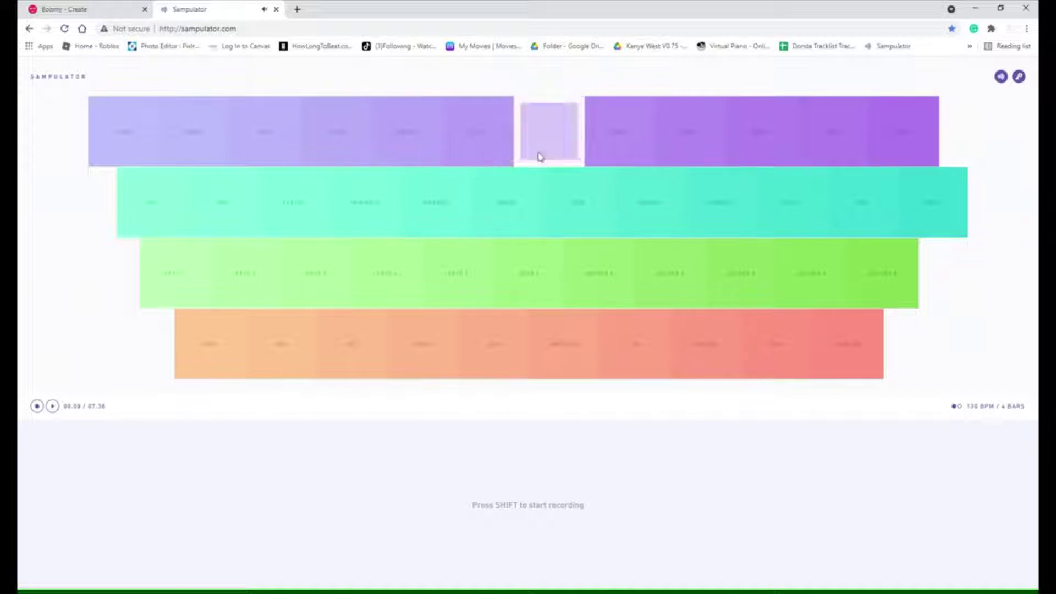
click(629, 150)
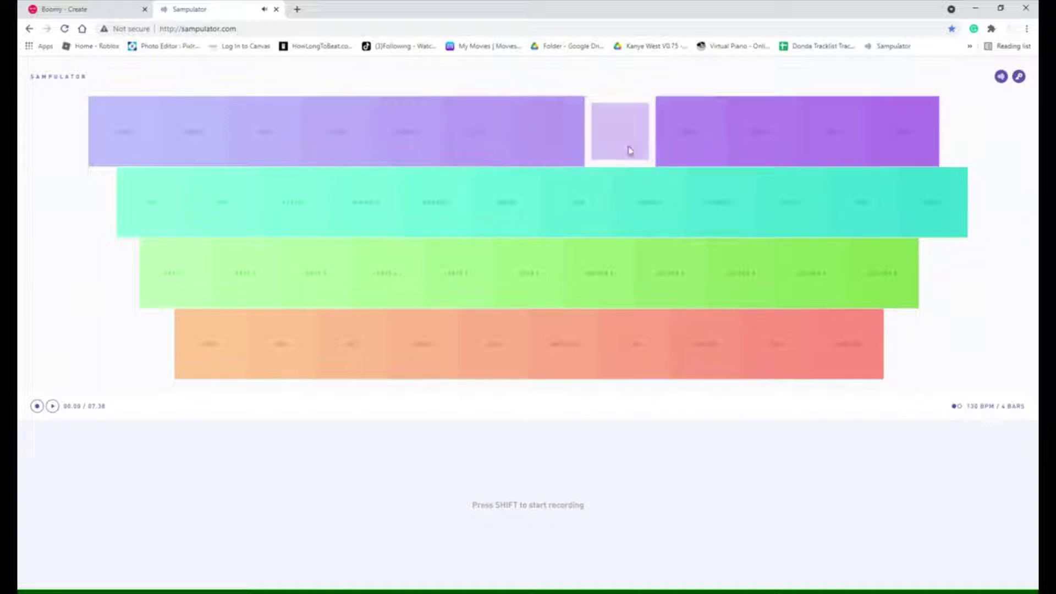
- Play the seventh teal pad three times
click(572, 222)
click(572, 222)
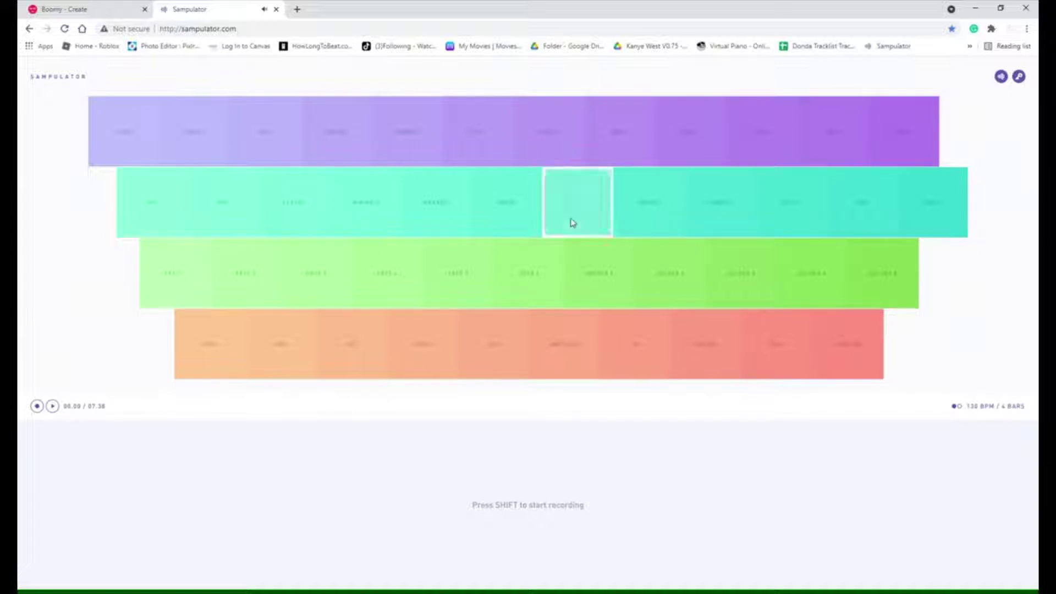
click(572, 222)
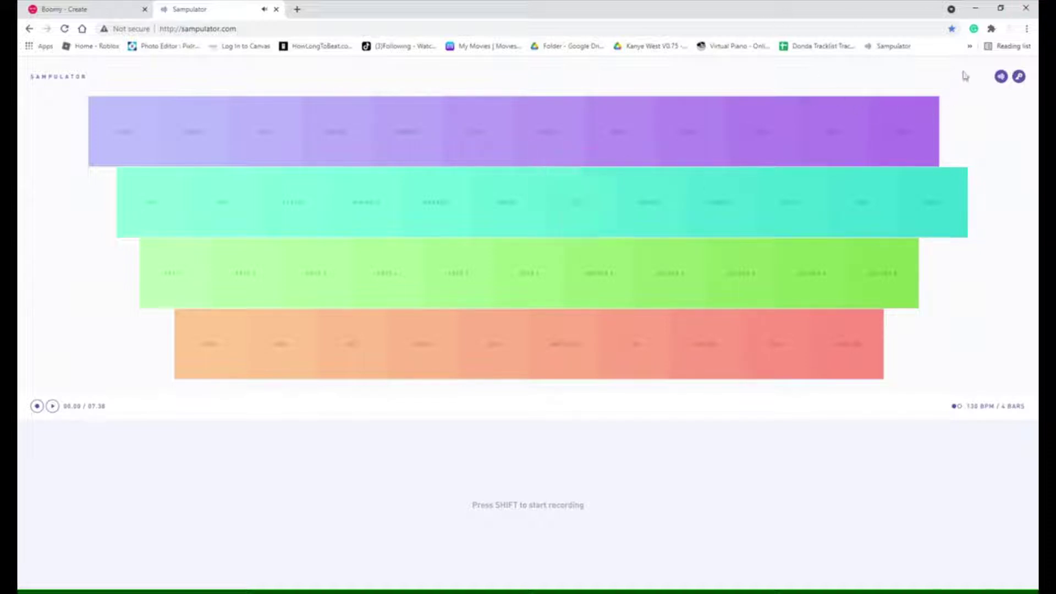
- Close the Sampulator tab and listen to the generated Lo-Fi song in Boomy, pausing it near its end
key(ctrl+w)
click(638, 489)
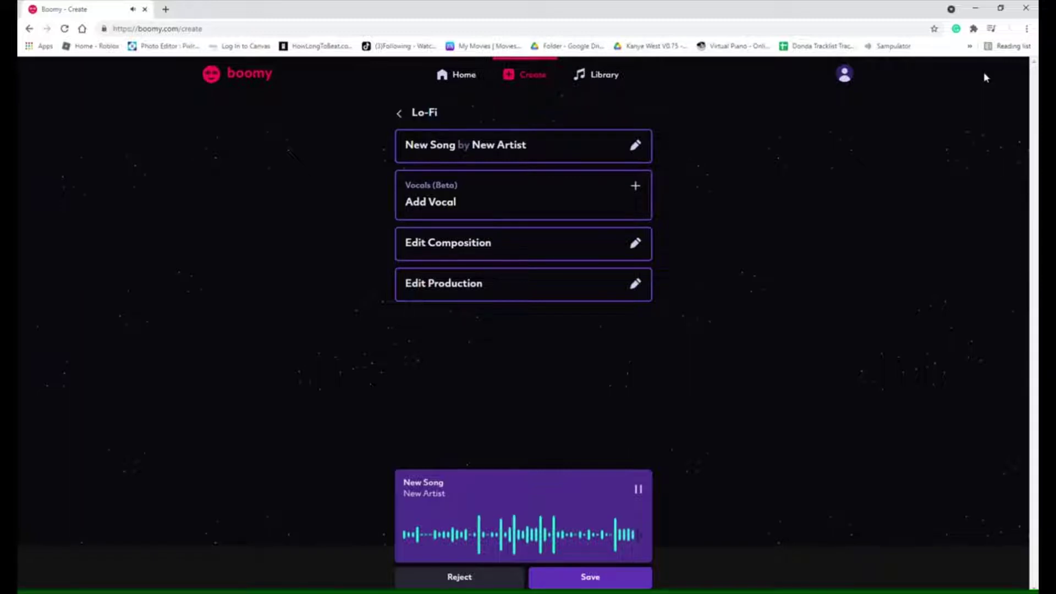
click(639, 490)
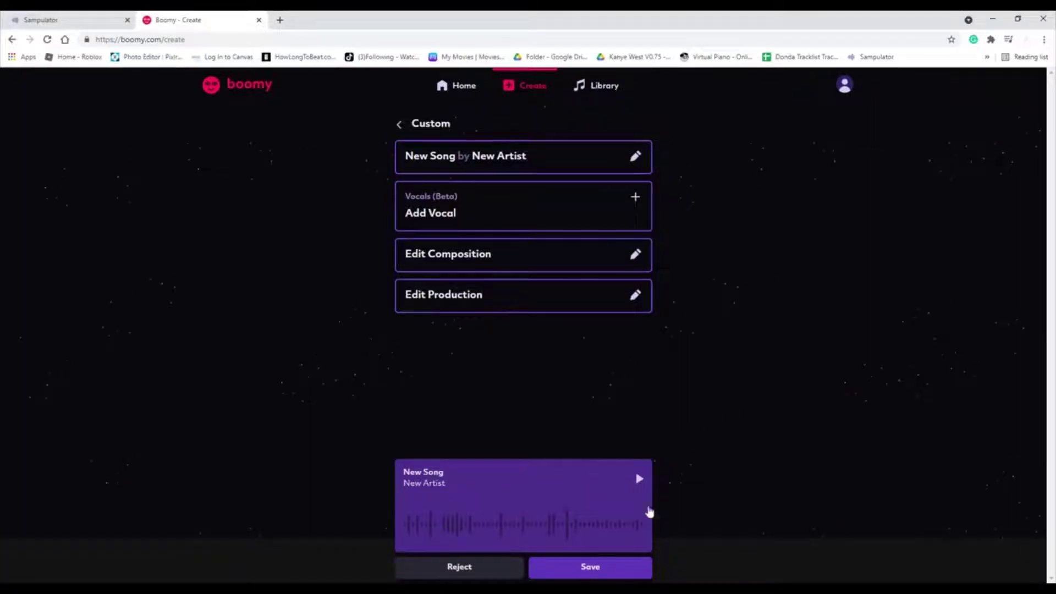
- Listen to the generated Custom and Lo-Fi songs one after another
click(642, 479)
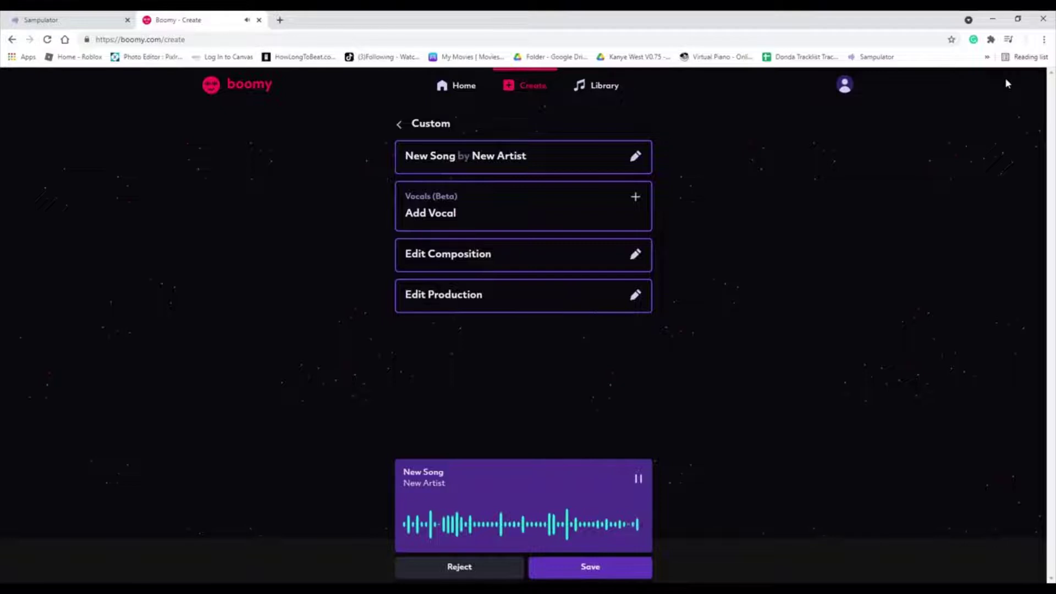
click(636, 477)
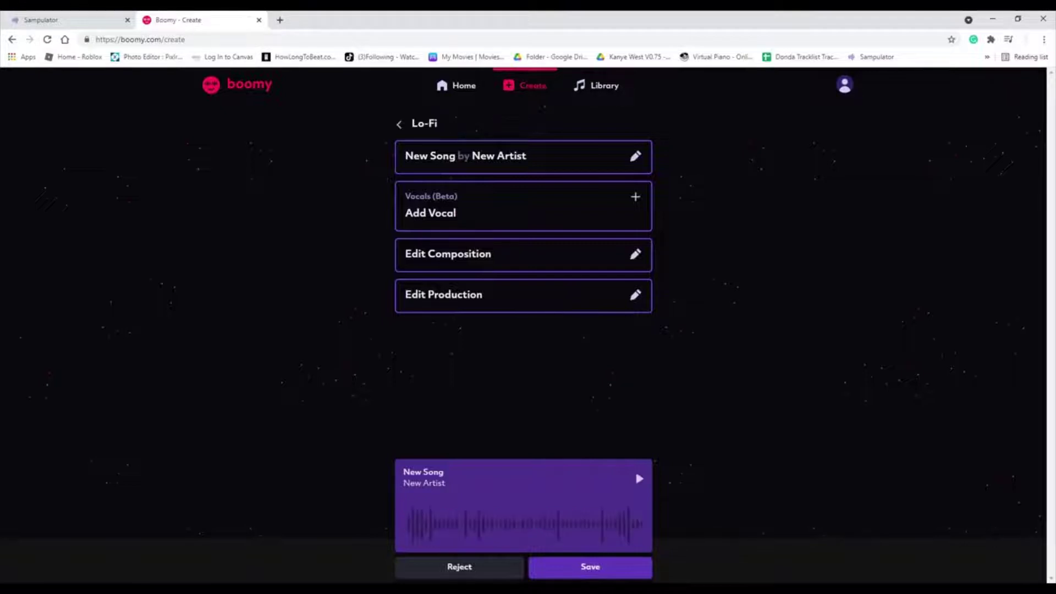
click(638, 478)
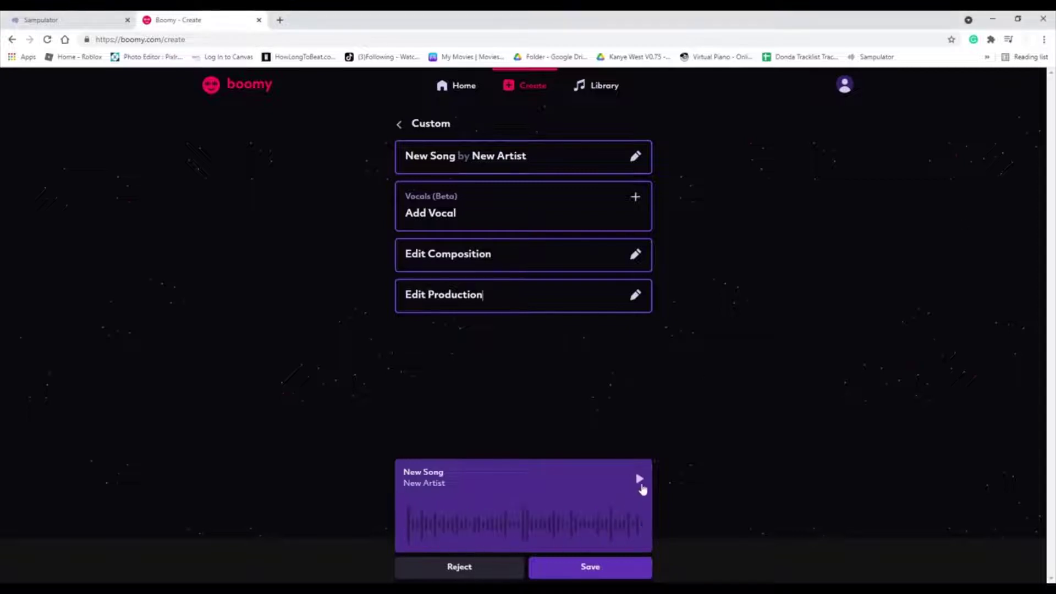
click(642, 489)
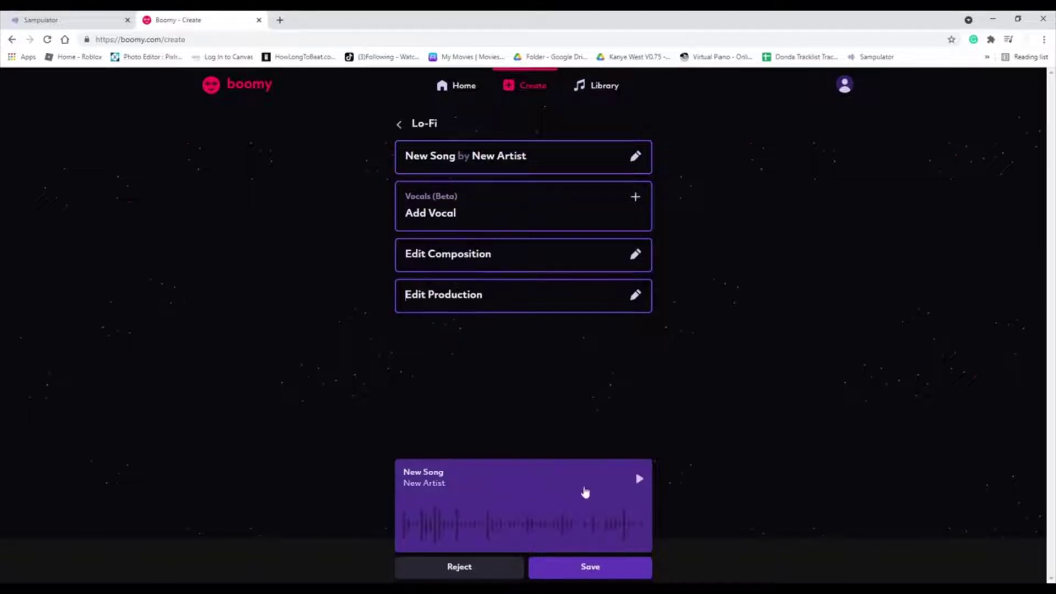
click(638, 479)
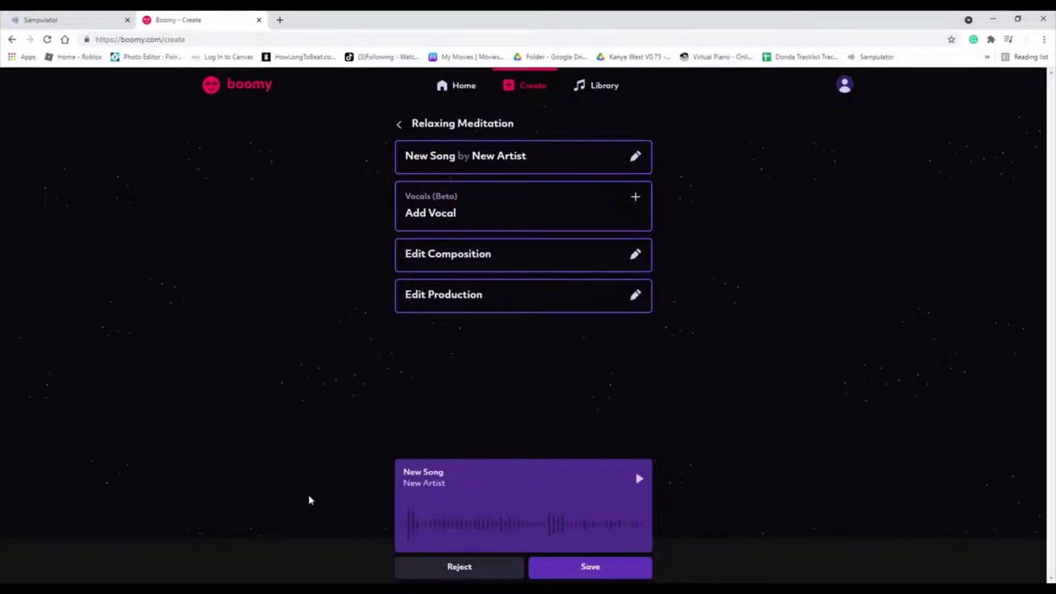
- Play the Relaxing Meditation song and the Custom songs that follow it
click(639, 484)
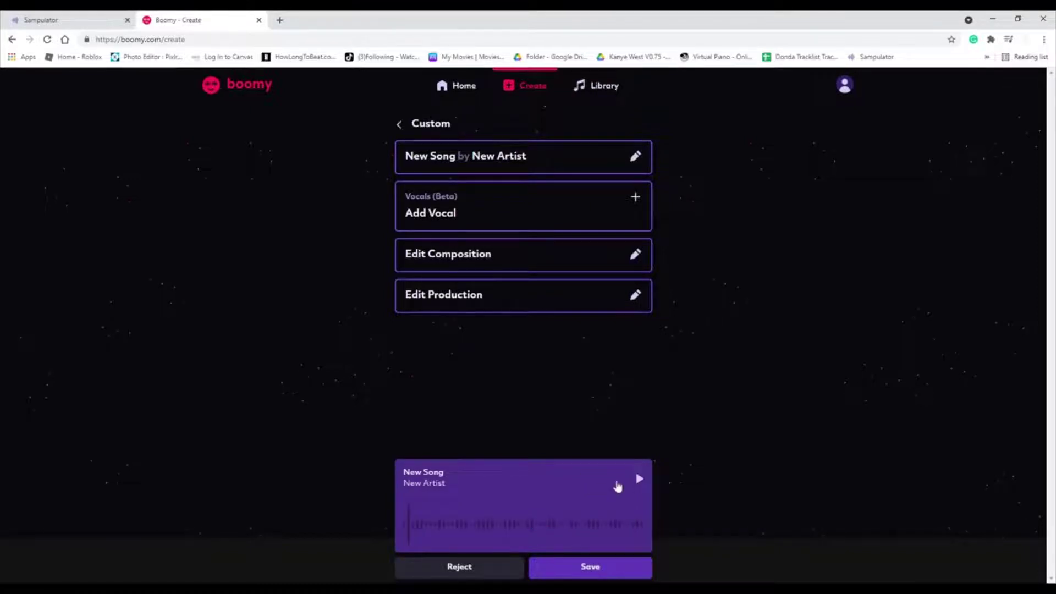
click(639, 479)
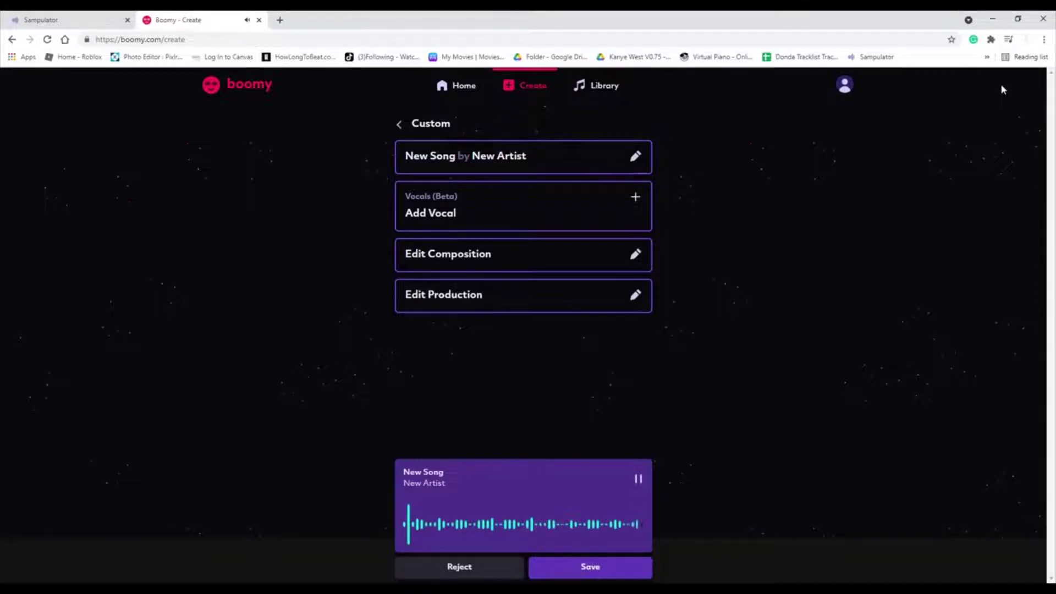
click(639, 479)
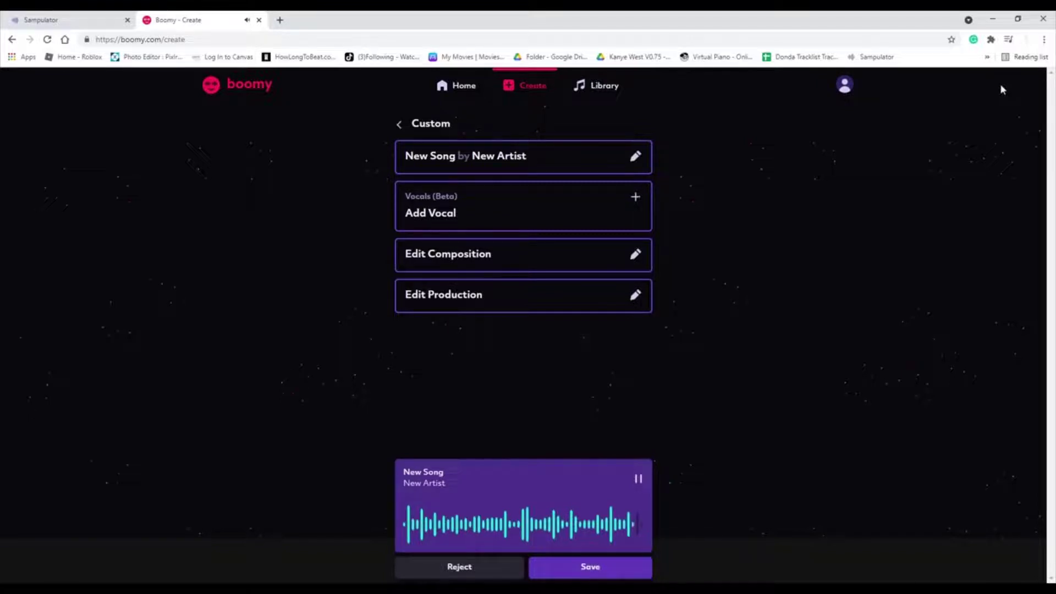
click(639, 479)
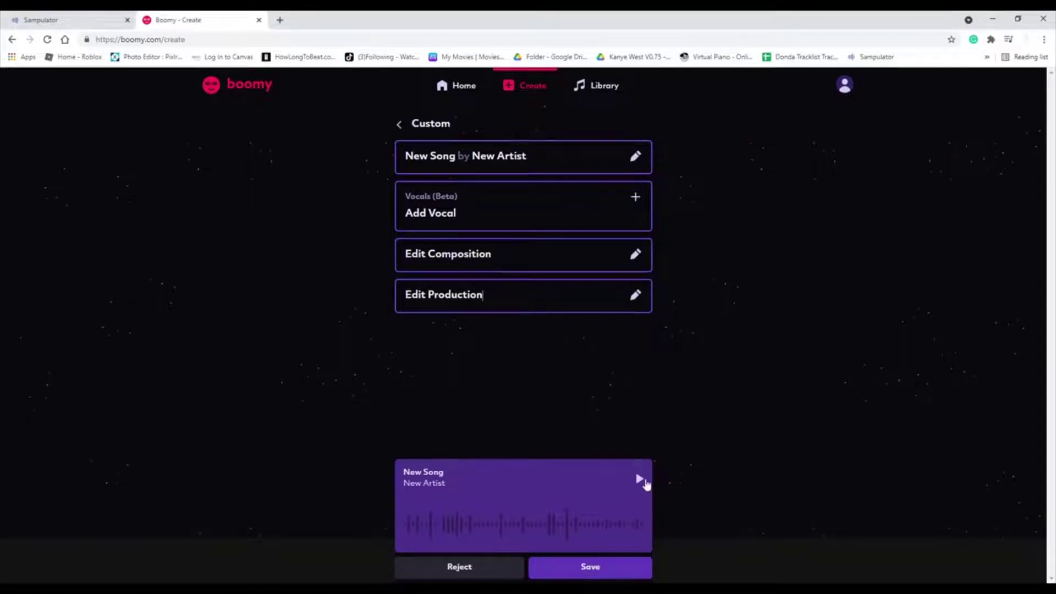
click(639, 479)
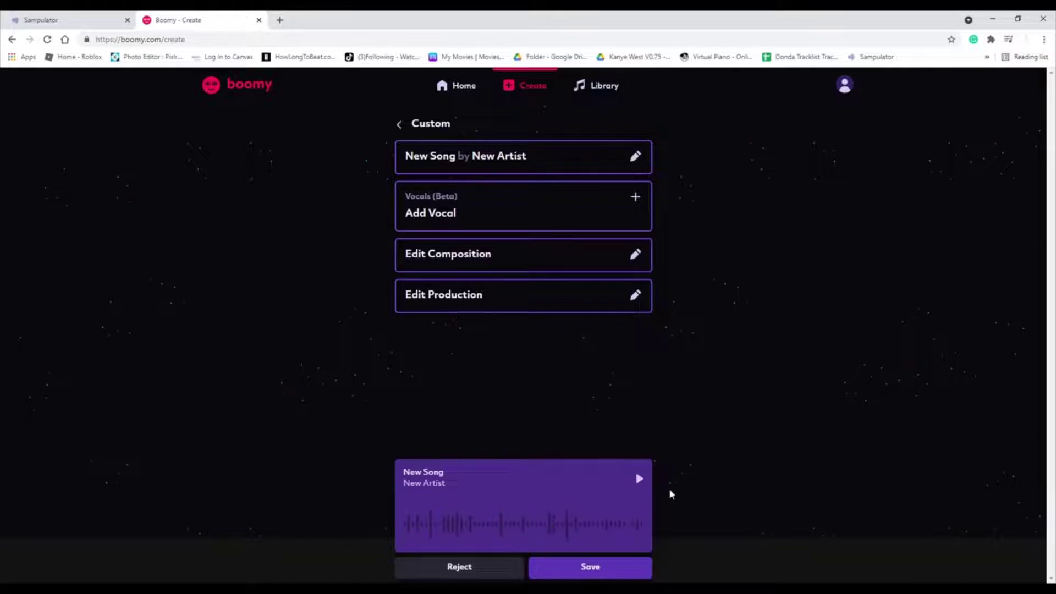
click(639, 480)
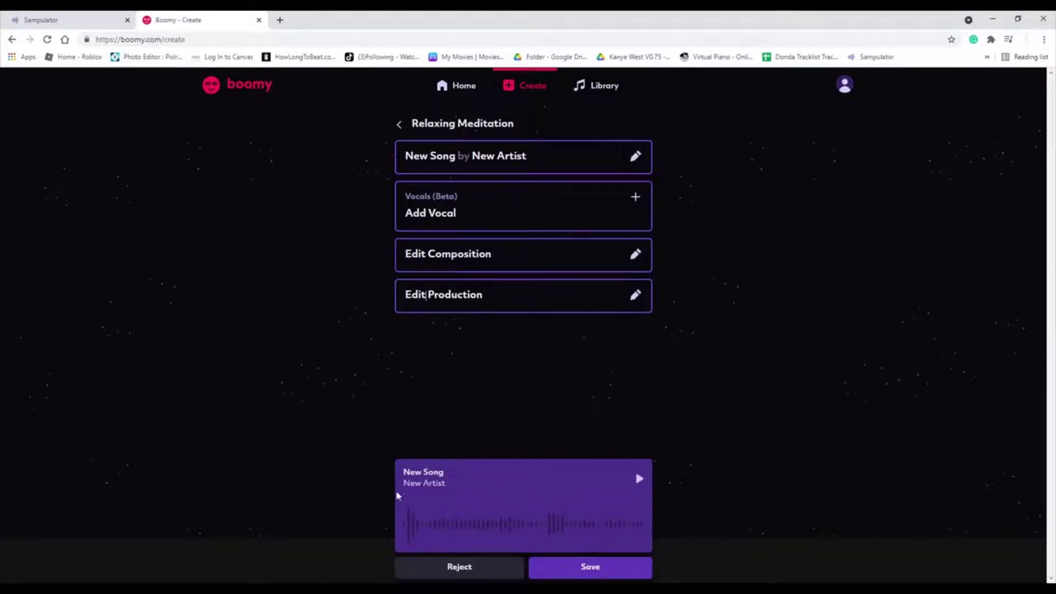
- Listen to the Relaxing Meditation song and reject it
click(640, 482)
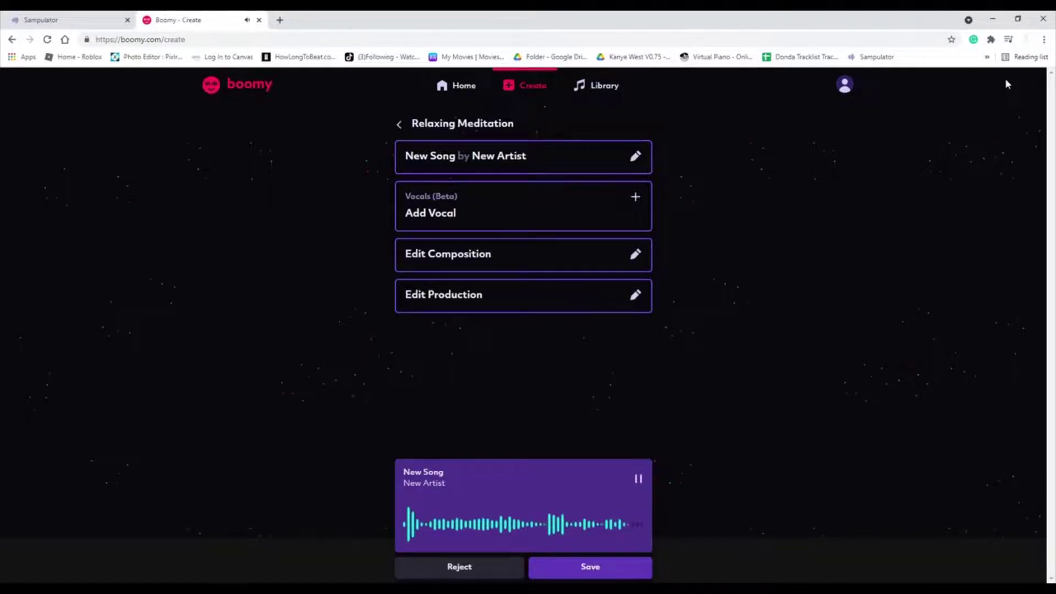
click(514, 566)
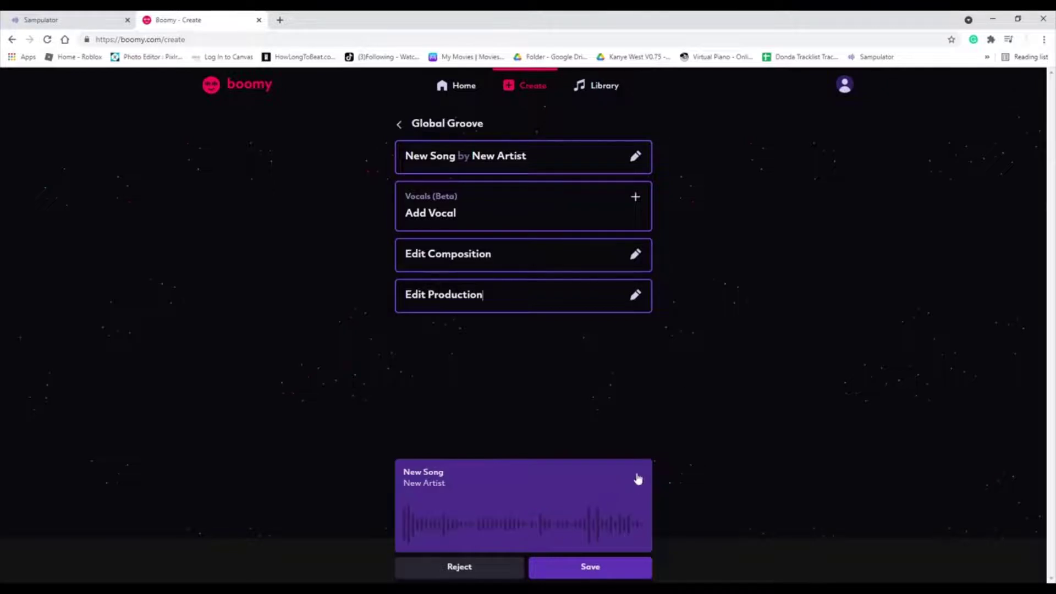
- Listen to the Global Groove song and the Lo-Fi song
click(638, 478)
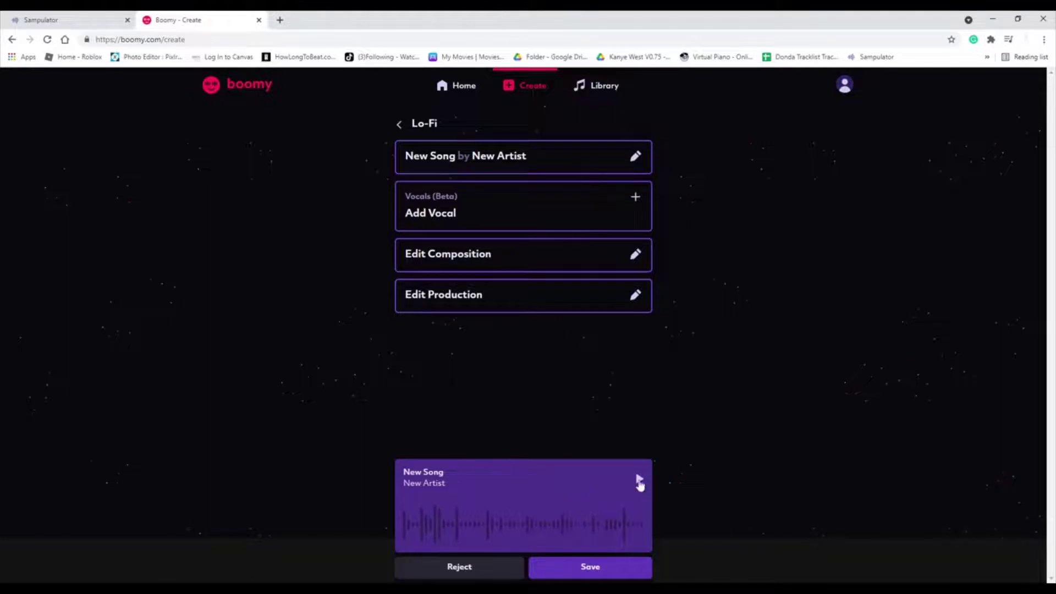
click(638, 480)
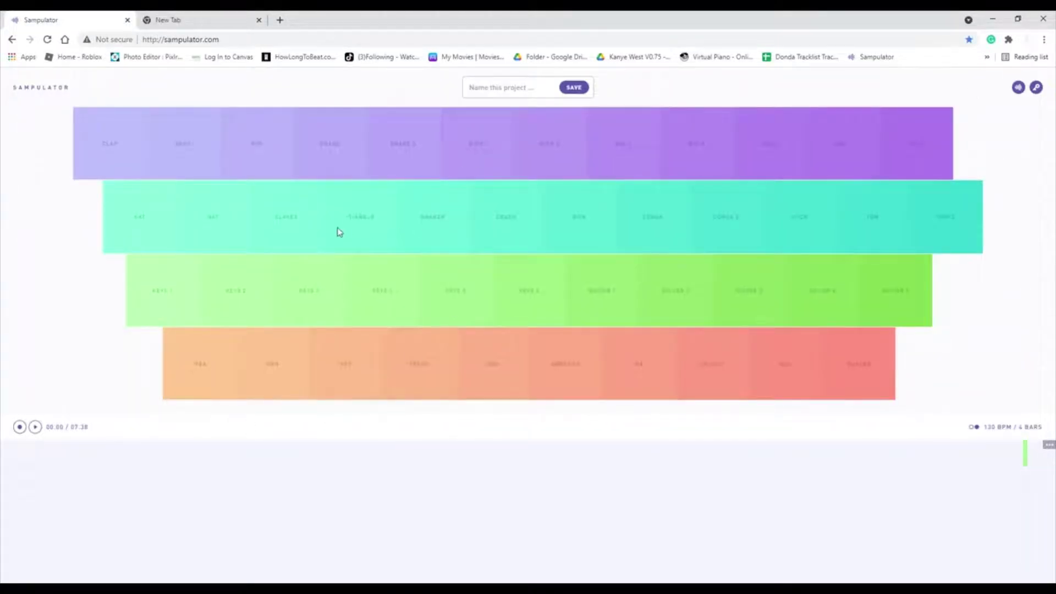
- In Sampulator, play the claves pad repeatedly, adding one hit on the Keys 3 pad
click(296, 225)
click(295, 226)
click(293, 222)
click(293, 222)
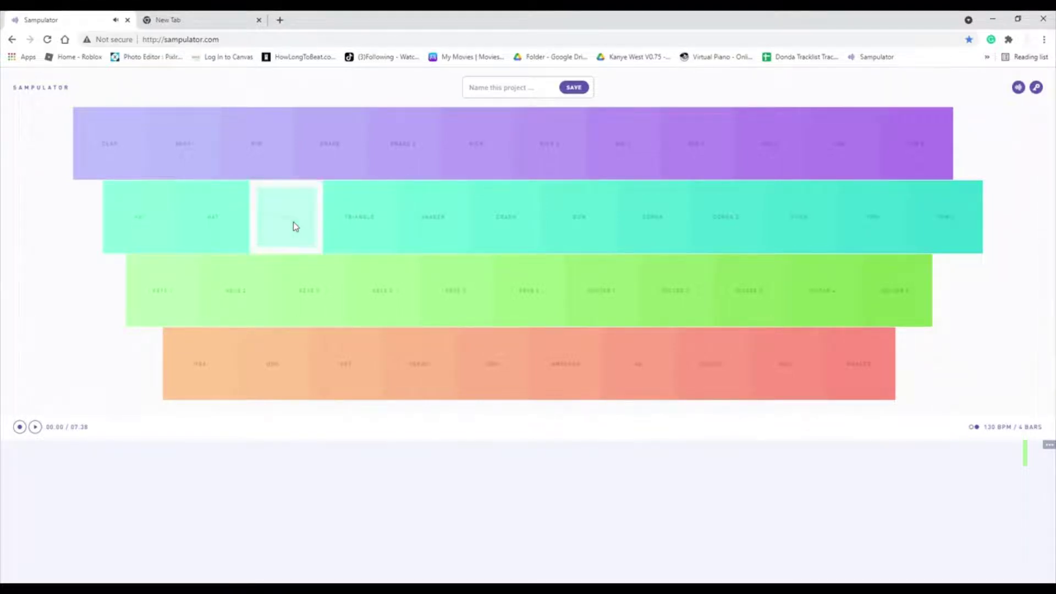
click(293, 222)
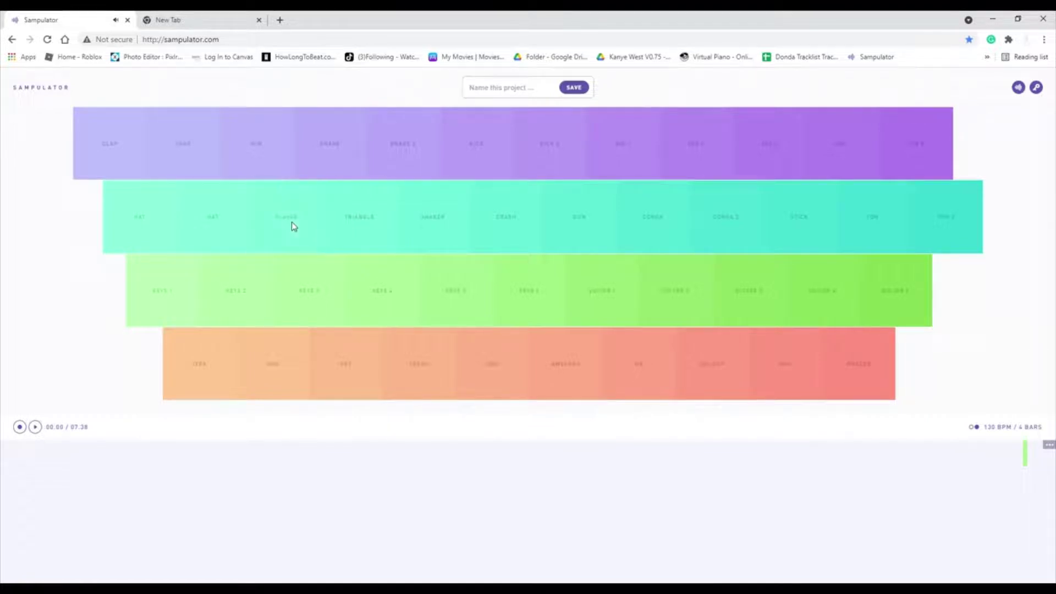
click(292, 222)
click(291, 223)
click(301, 269)
click(297, 240)
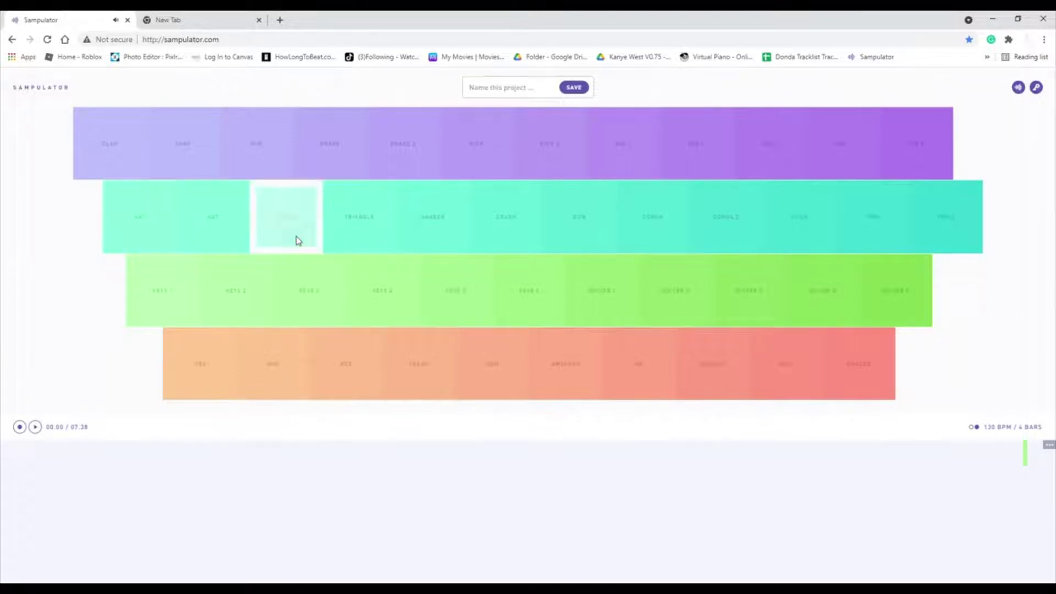
click(298, 241)
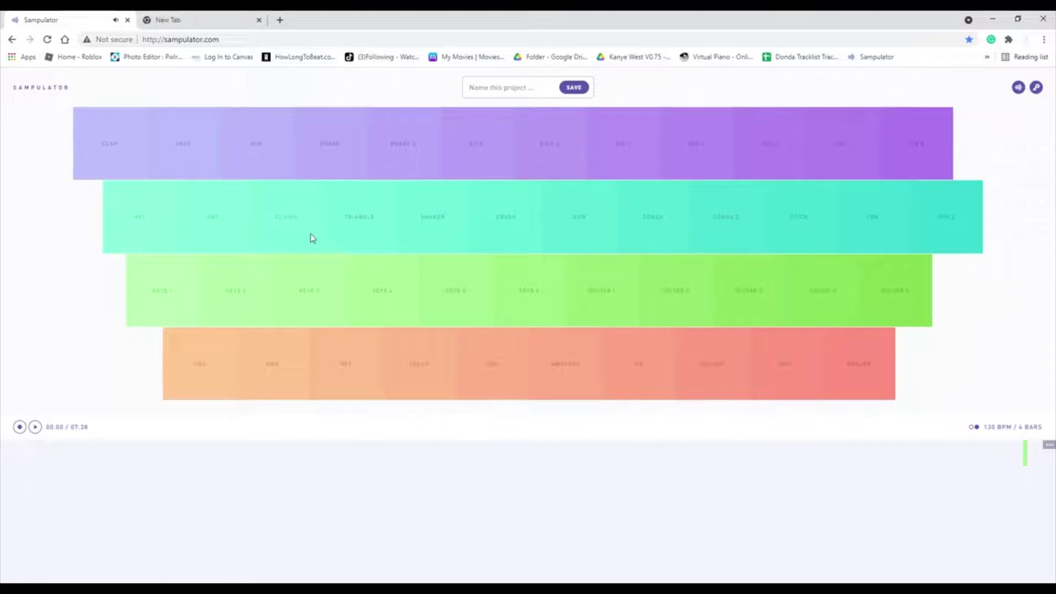
click(308, 235)
click(308, 236)
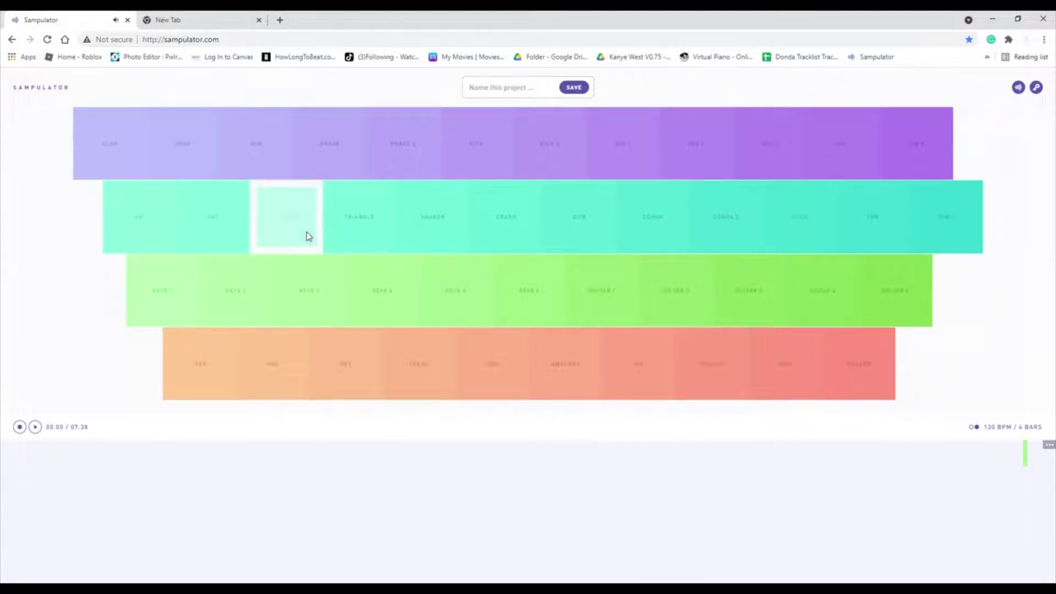
click(307, 236)
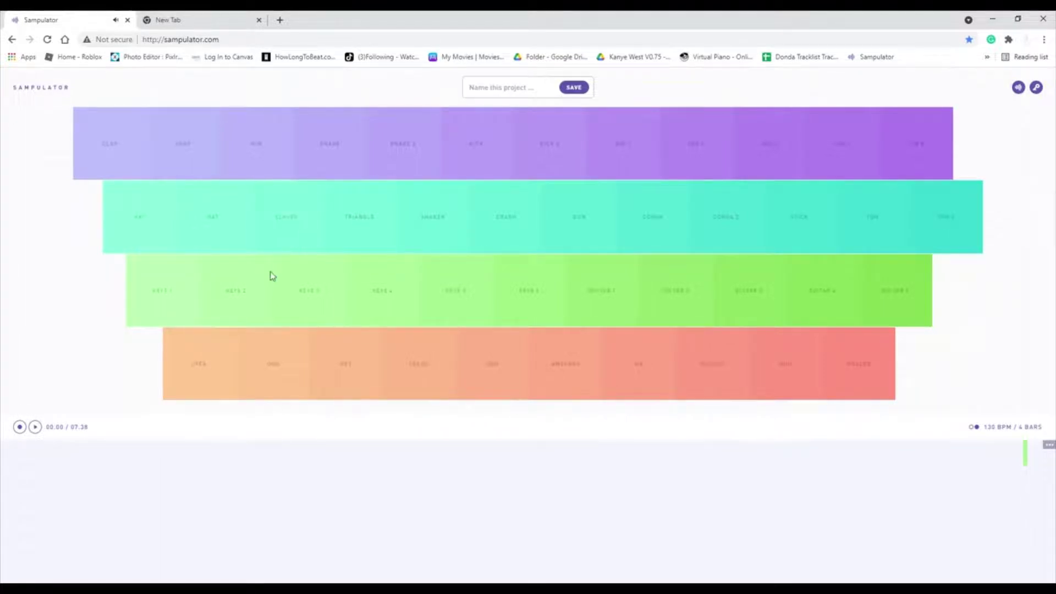
- Play the Keys 2 pad, followed by three claves hits and one hit on the Keys 1 pad
click(255, 281)
click(272, 245)
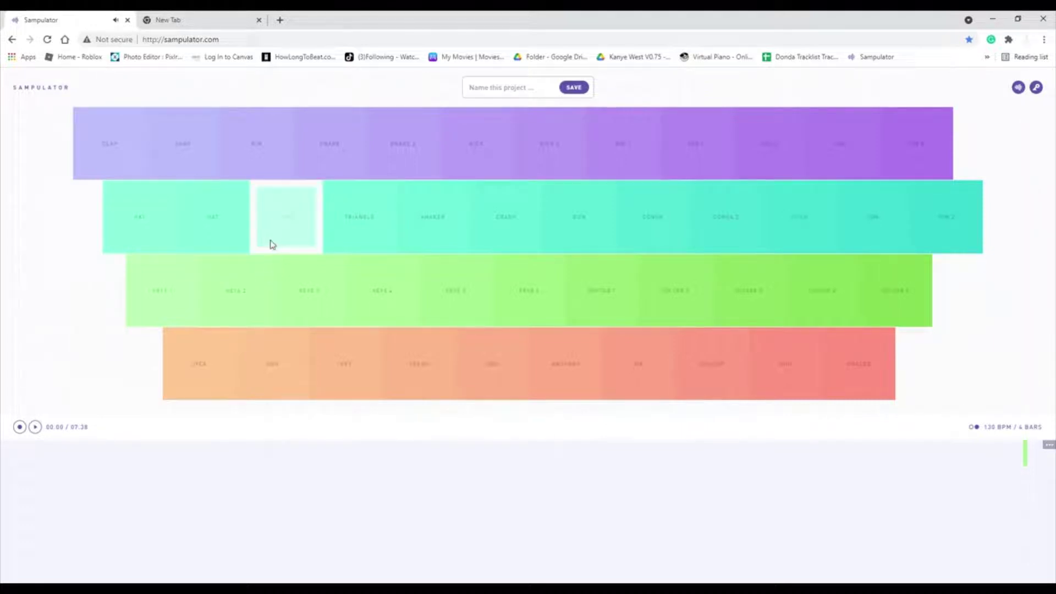
click(272, 244)
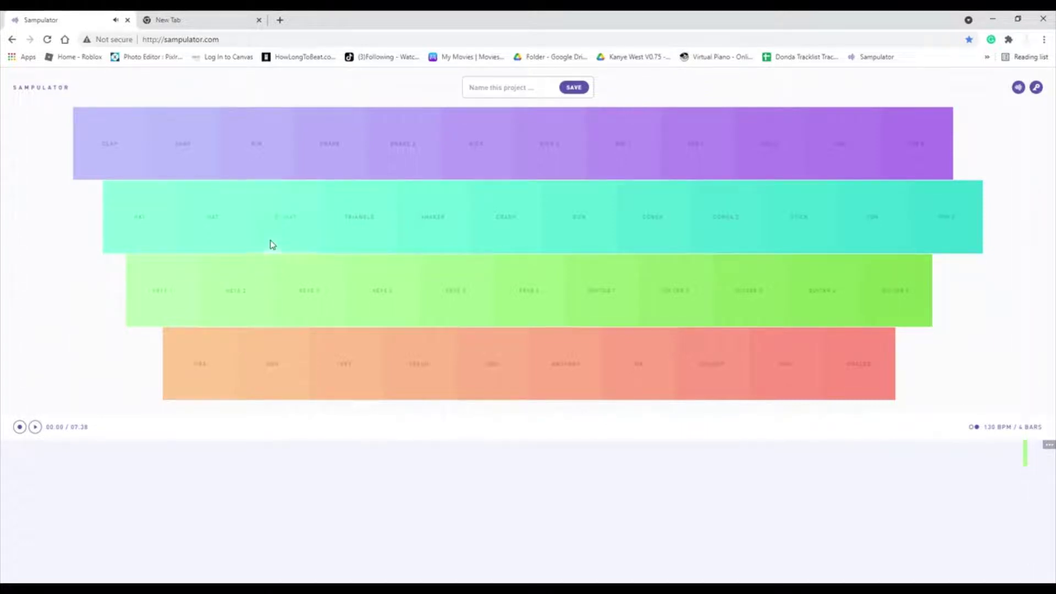
click(272, 245)
click(176, 278)
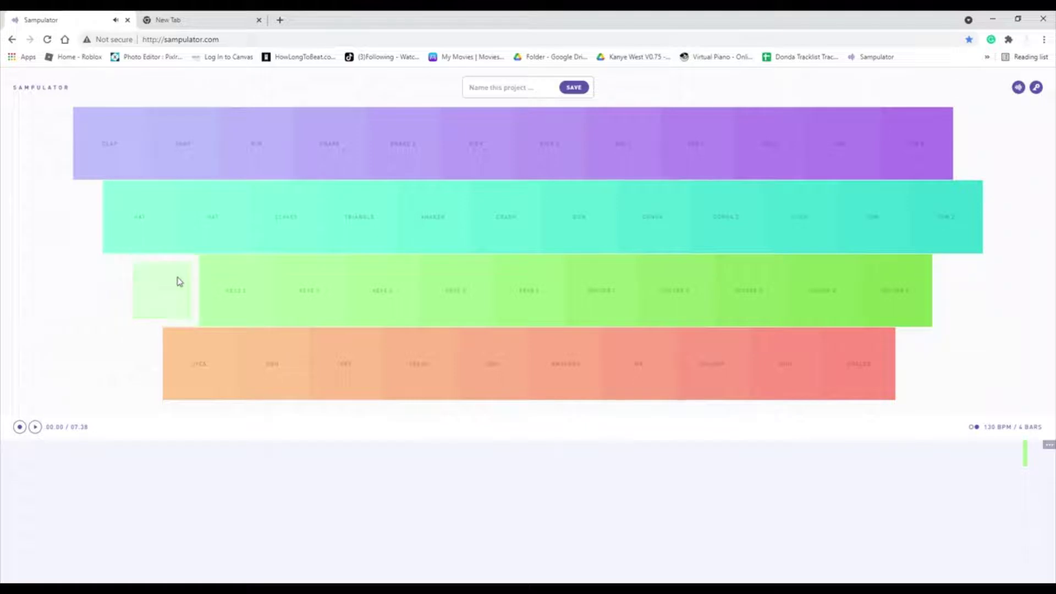
- Play three claves hits followed by one Keys 4 hit, and repeat the pattern once
click(278, 227)
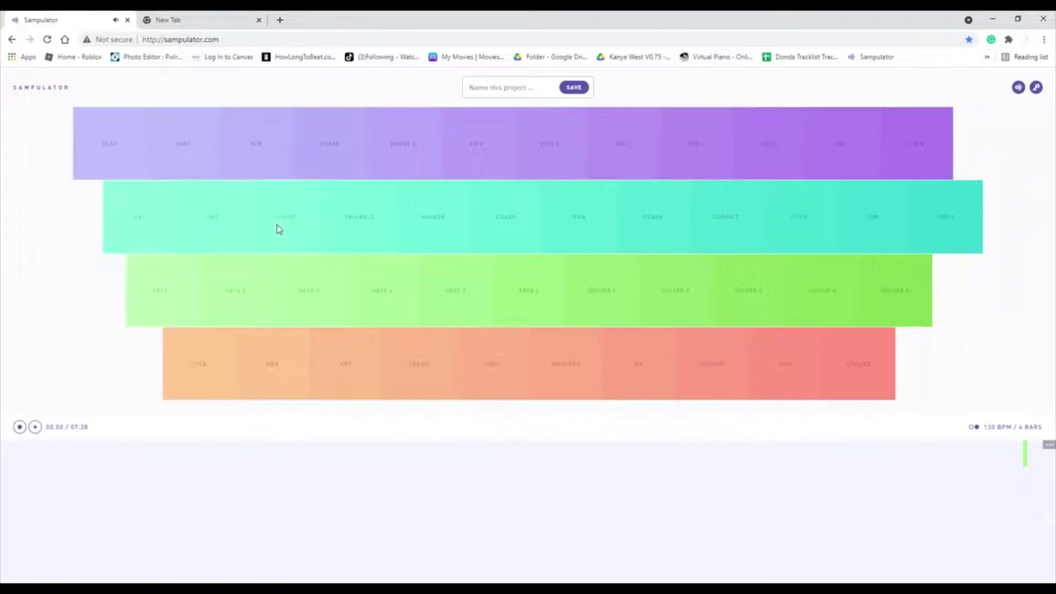
click(277, 227)
click(278, 229)
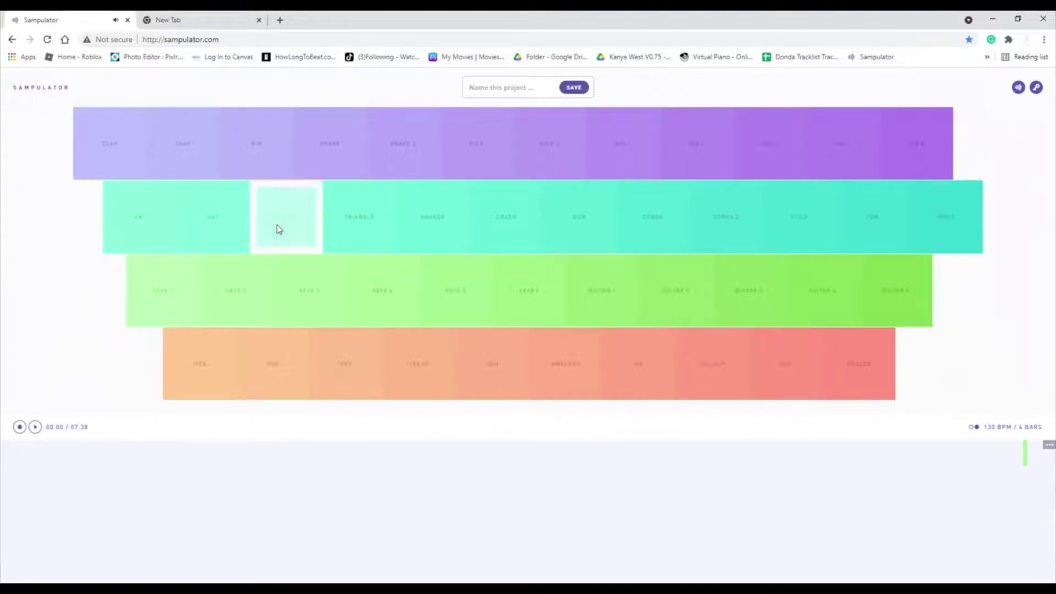
click(360, 274)
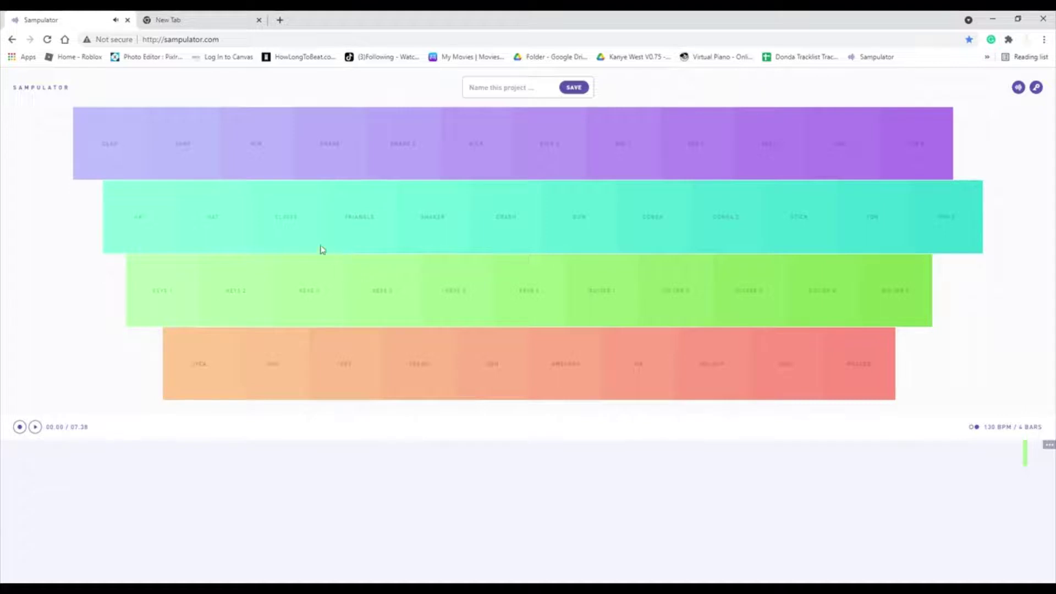
click(306, 235)
click(305, 237)
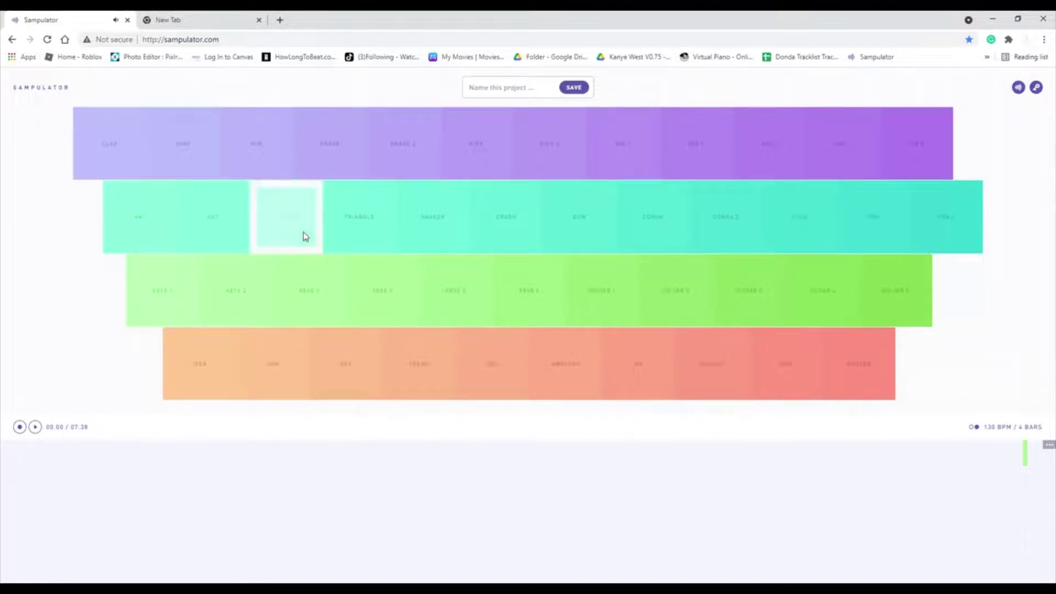
click(304, 235)
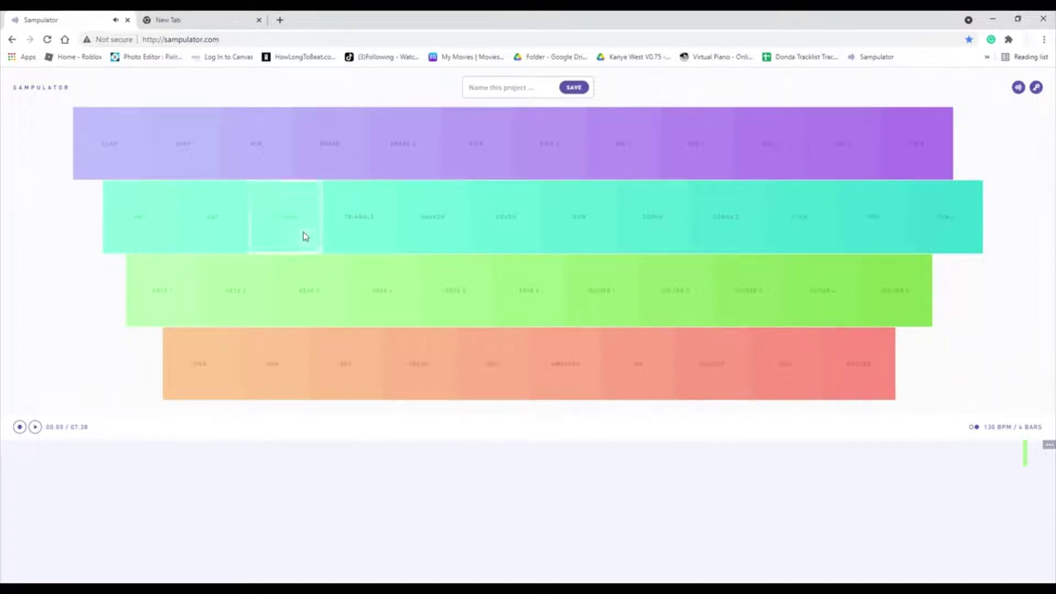
click(417, 274)
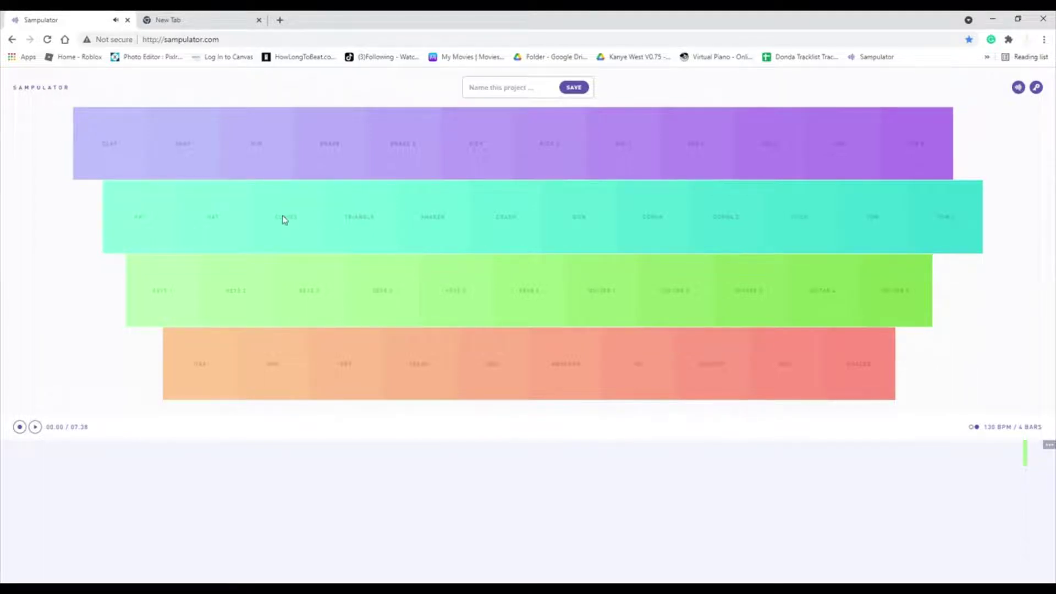
- Play three claves hits ending on the Keys 5 pad, and repeat the pattern ending on Keys 6
click(283, 217)
click(283, 217)
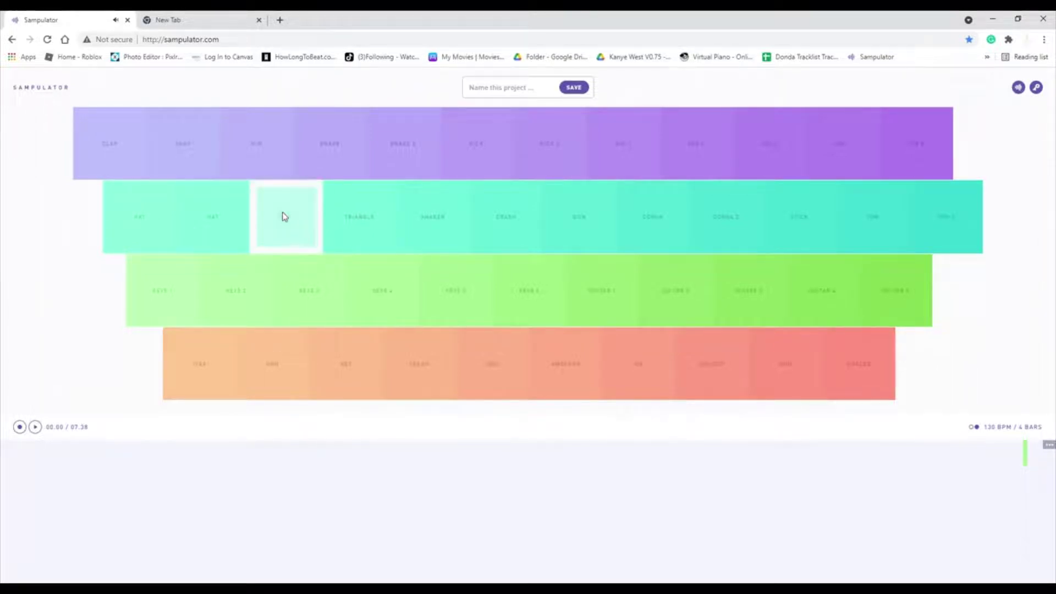
click(283, 216)
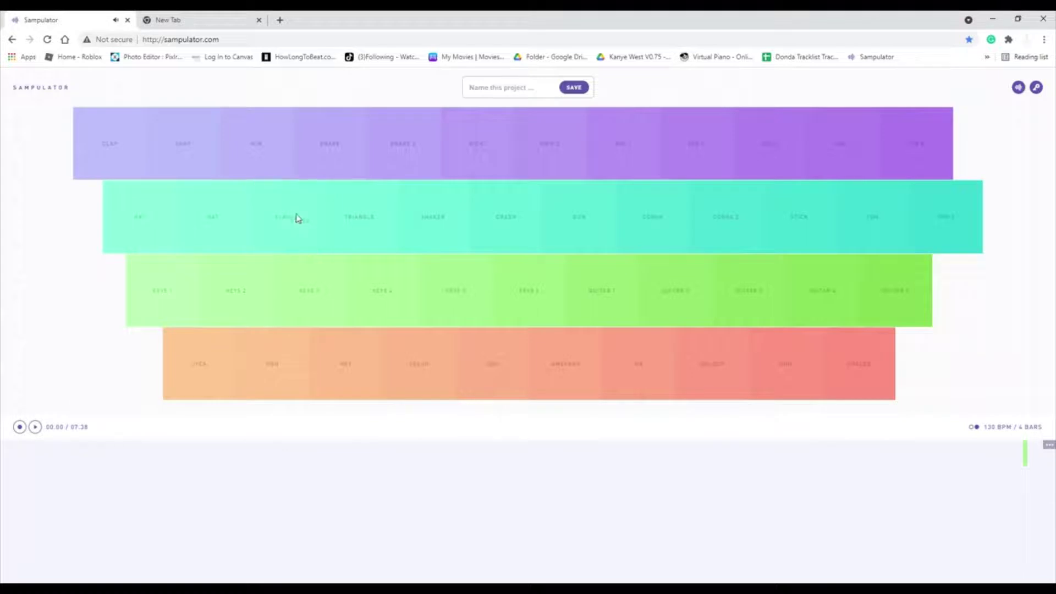
click(471, 276)
click(282, 226)
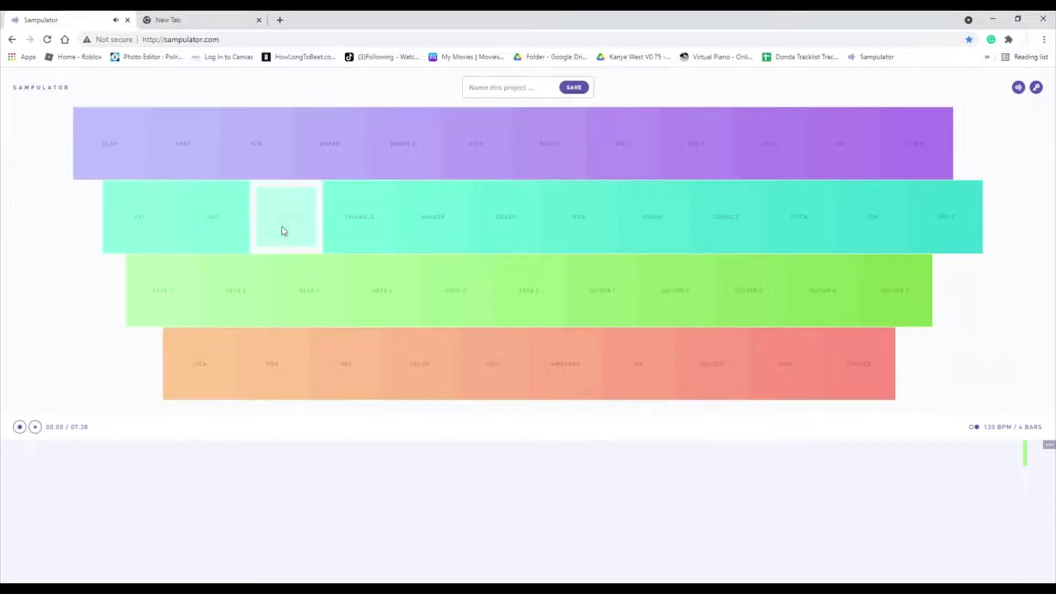
click(282, 226)
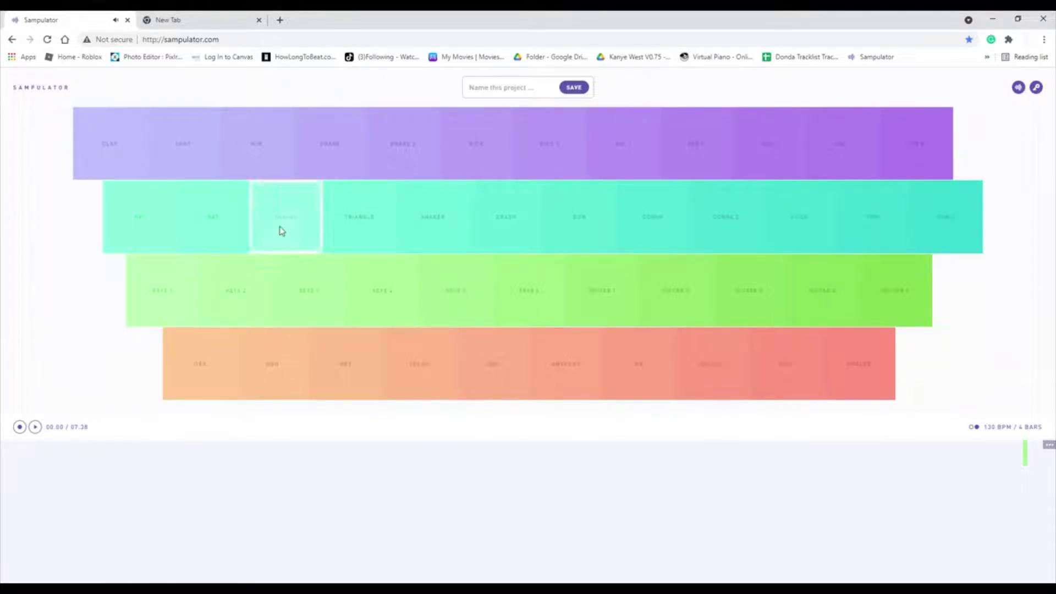
click(280, 230)
click(519, 292)
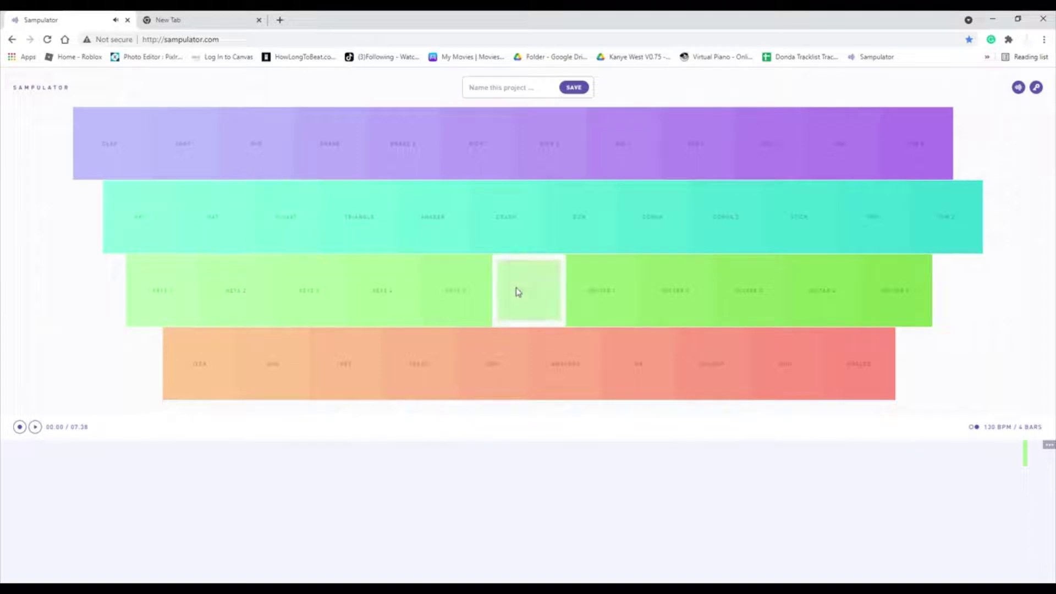
- Play the claves pad five times in a row
click(274, 215)
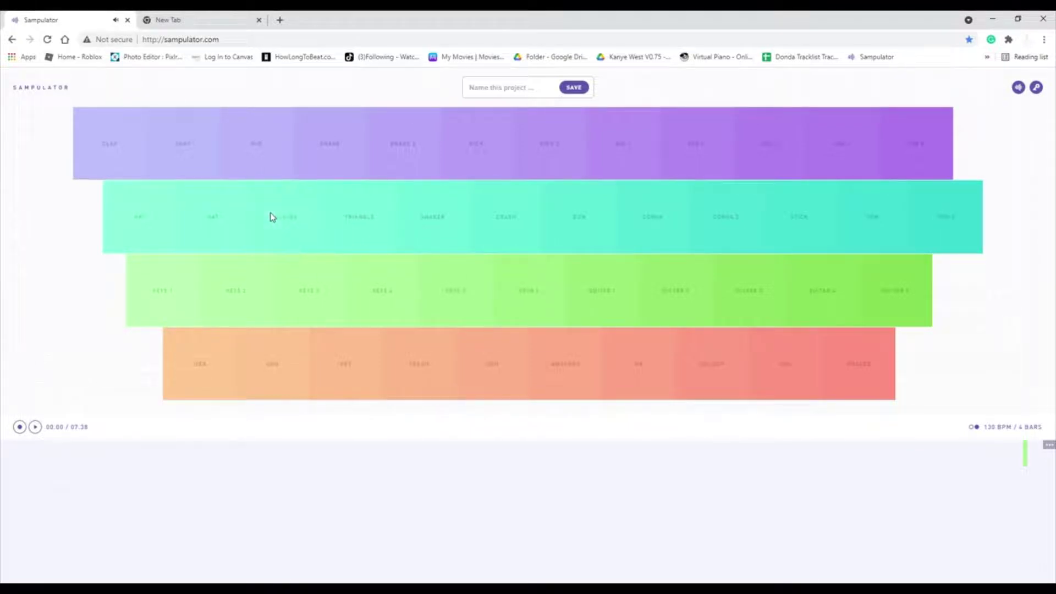
click(274, 216)
click(275, 215)
click(275, 214)
click(275, 214)
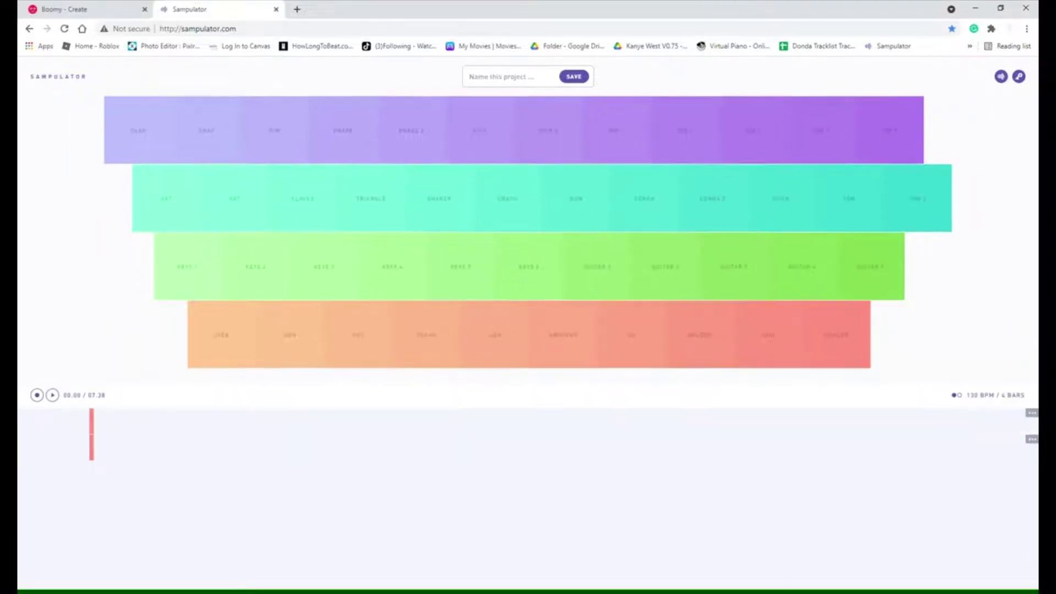
- Play short hits on the last two pads of the purple row, going back and forth between them
click(877, 147)
click(886, 142)
click(824, 125)
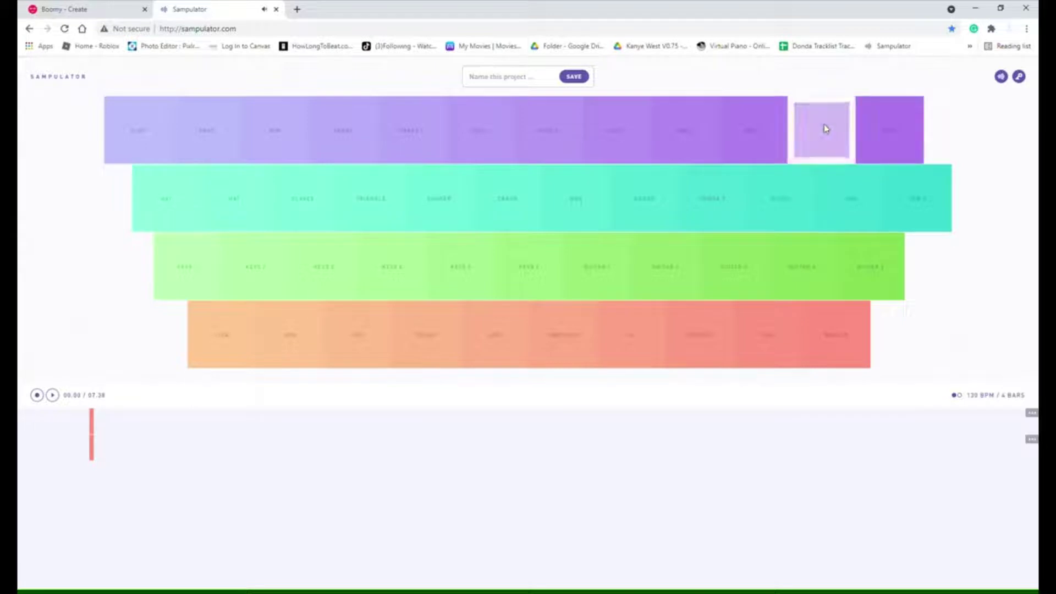
click(864, 149)
click(865, 150)
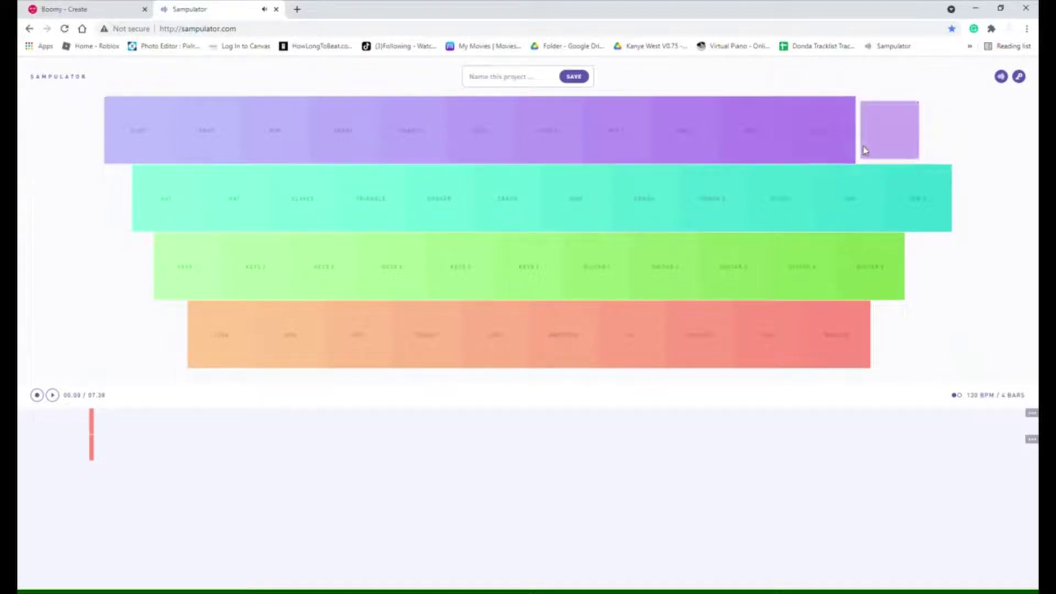
key(minus)
- Play a rhythm alternating between the Tom 2 and Tom pads
key(bracketright)
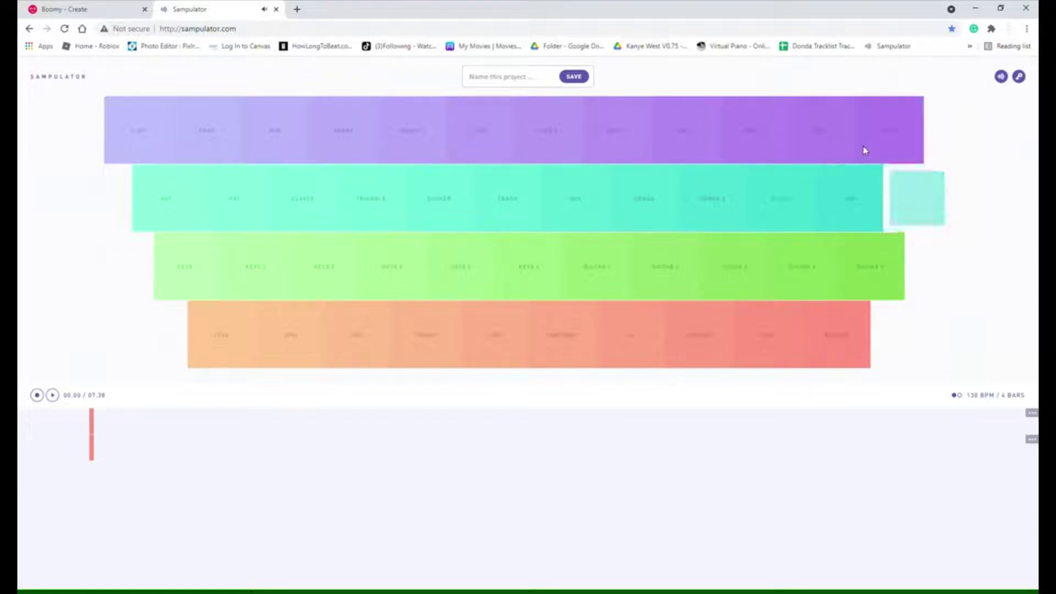
key(bracketleft)
key(bracketright)
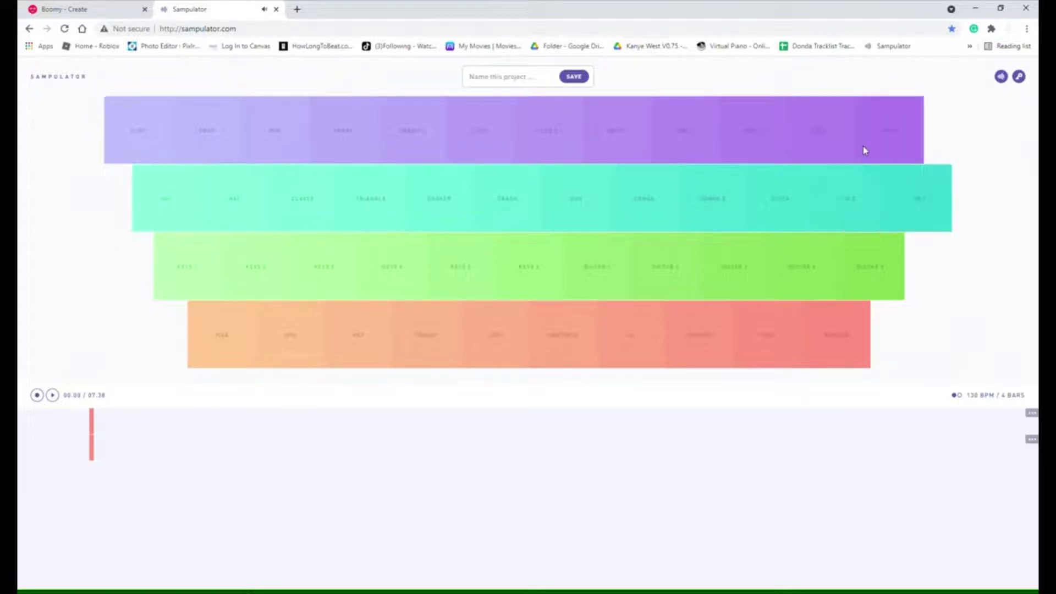
key(bracketright)
key(bracketright)
key(bracketleft)
key(bracketright)
key(bracketleft)
key(bracketright)
key(bracketleft)
key(bracketright)
key(bracketleft)
- Mix Guitar 4 hits into the pattern of Tom and Tom 2 pads
key(semicolon)
key(bracketleft)
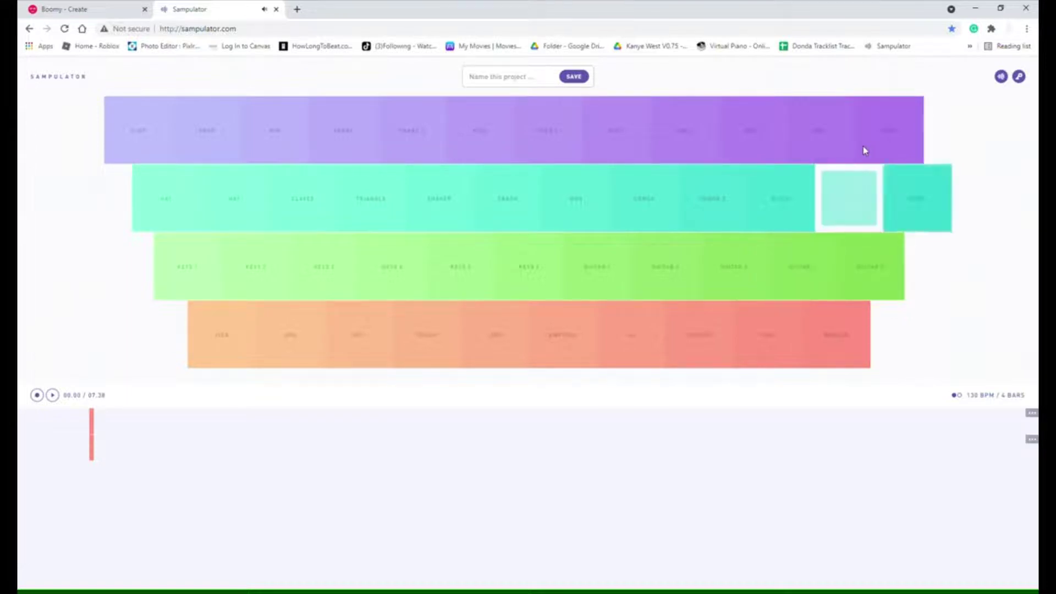
key(bracketright)
key(bracketleft)
key(semicolon)
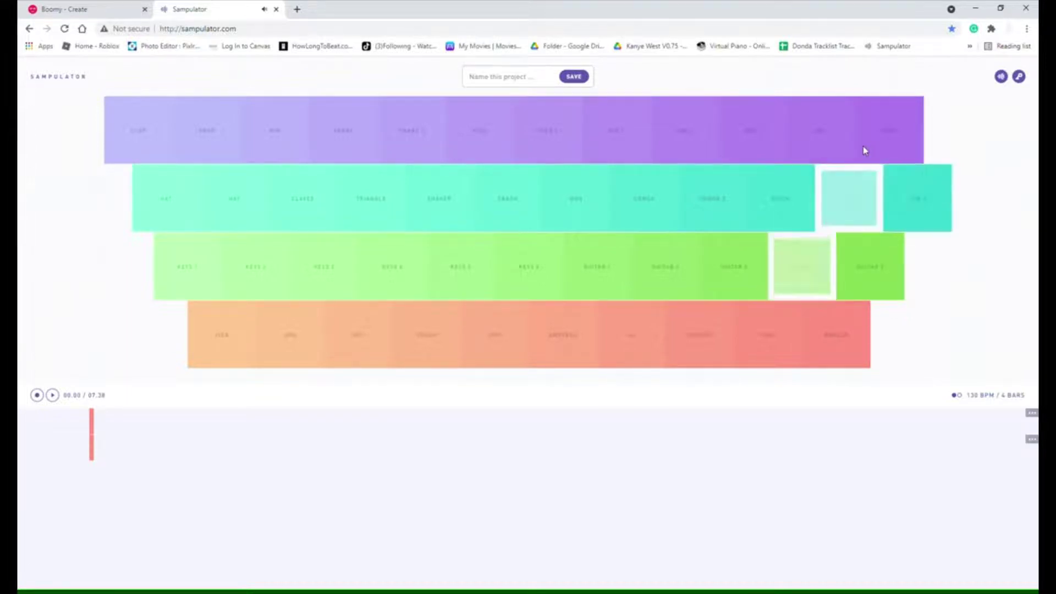
key(bracketleft)
key(bracketright)
- Play a riff alternating between the Guitar 3 and Guitar 4 pads, with one hit on the ninth pad of the orange-red row
key(l)
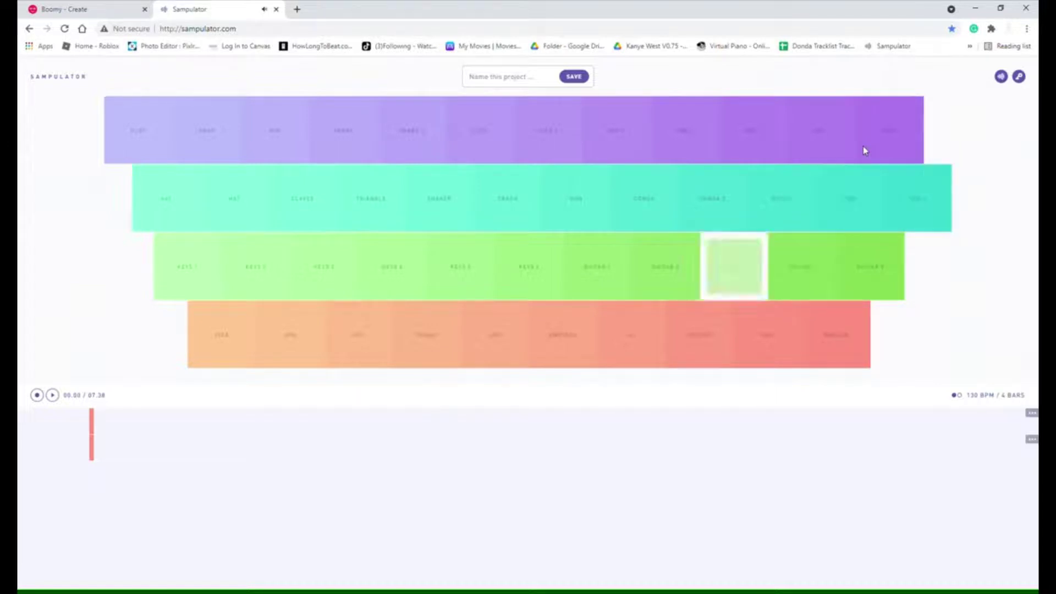
key(period)
key(l)
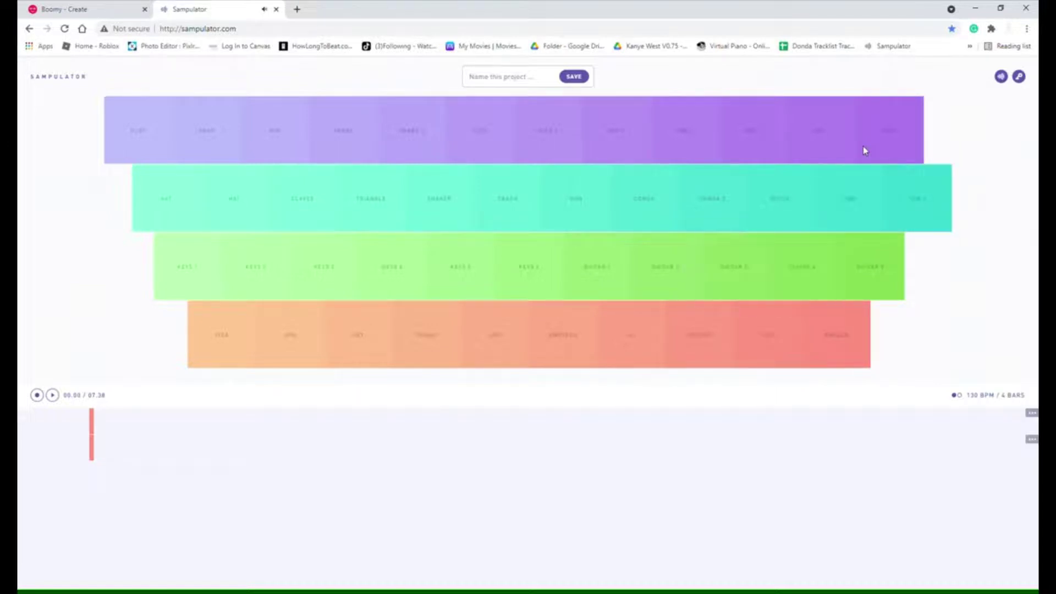
key(semicolon)
key(l)
key(l)
key(semicolon)
key(semicolon)
key(semicolon)
key(l)
key(semicolon)
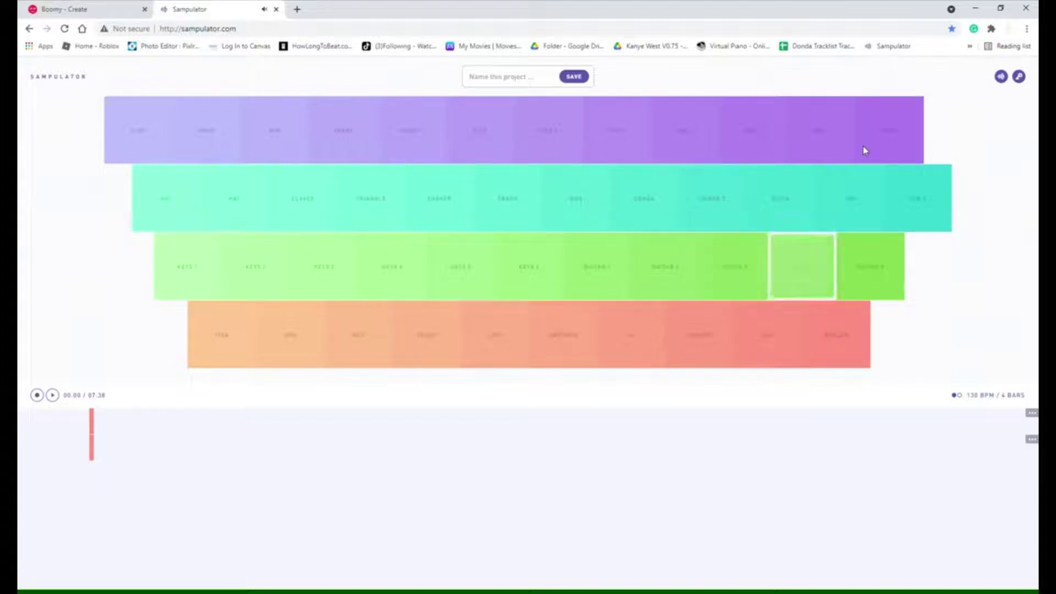
key(l)
key(semicolon)
key(l)
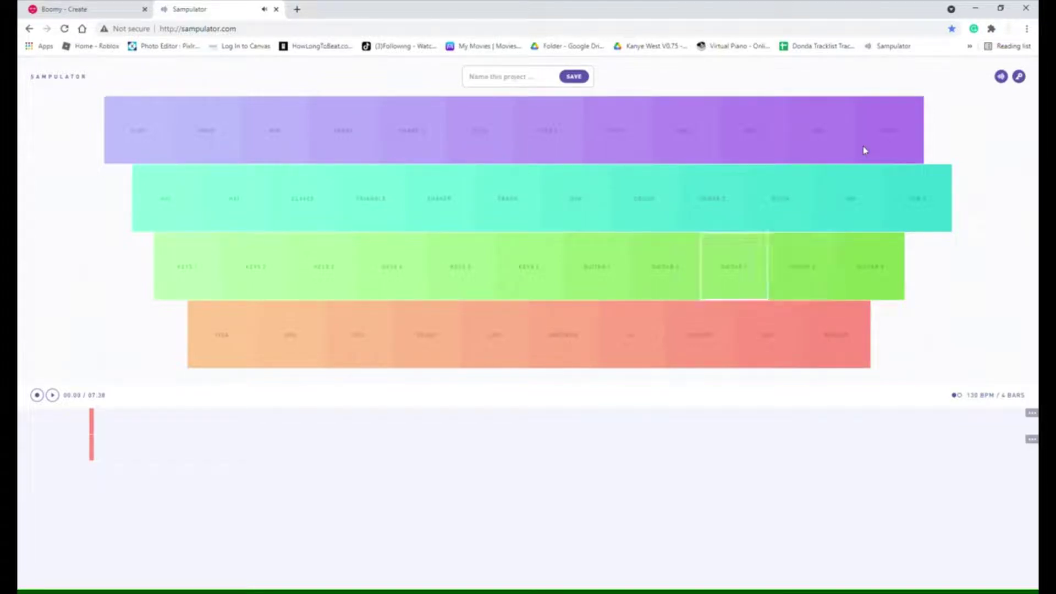
key(semicolon)
key(l)
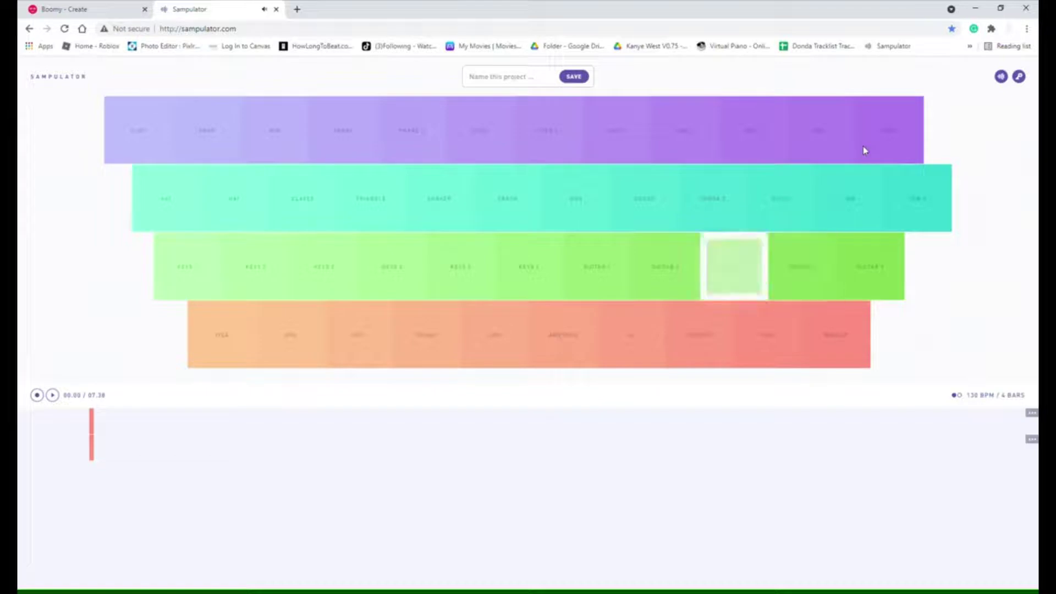
key(l)
key(semicolon)
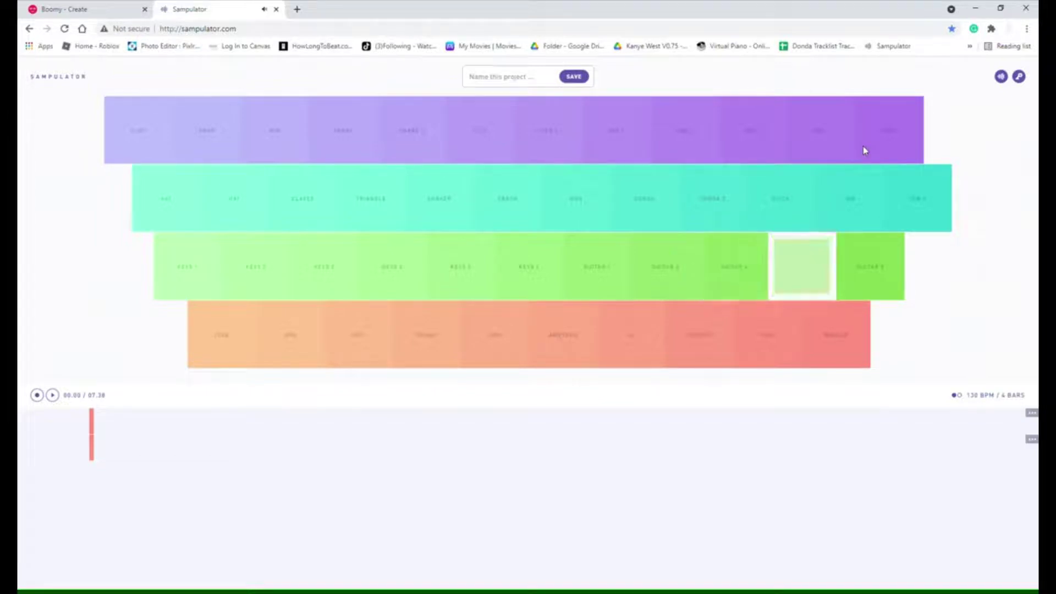
- Play a run over the Guitar 2, Guitar 3 and Guitar 1 pads, ending on Keys 6, Keys 5 and Keys 6
key(k)
key(l)
key(j)
key(j)
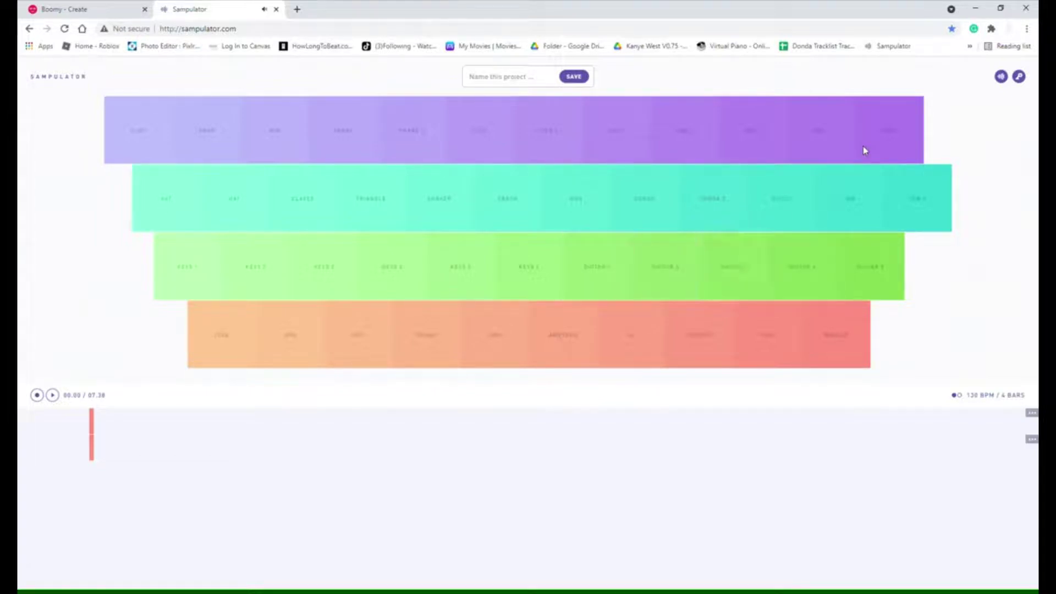
key(h)
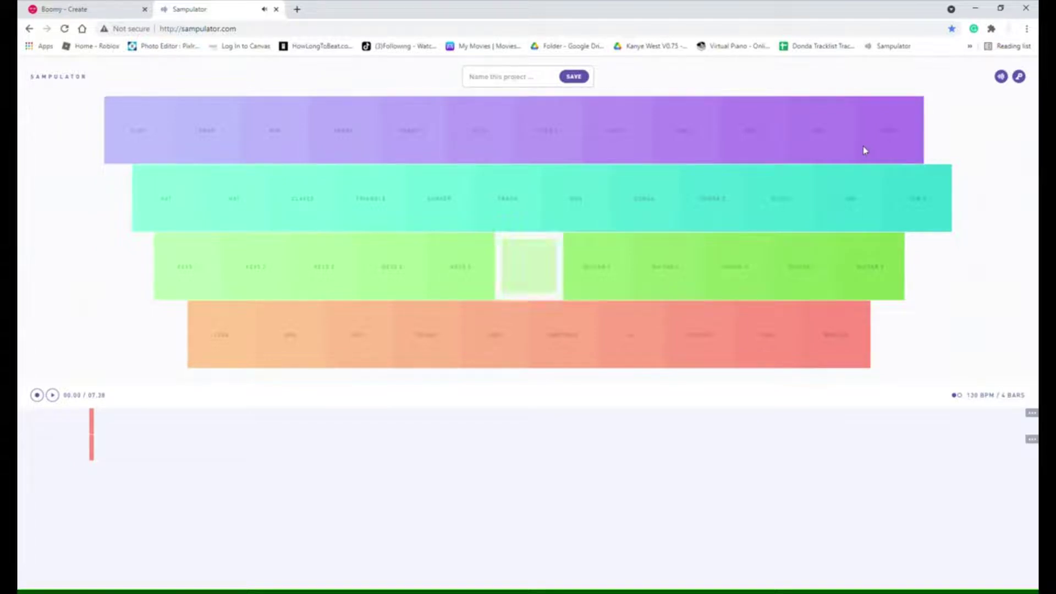
key(g)
key(h)
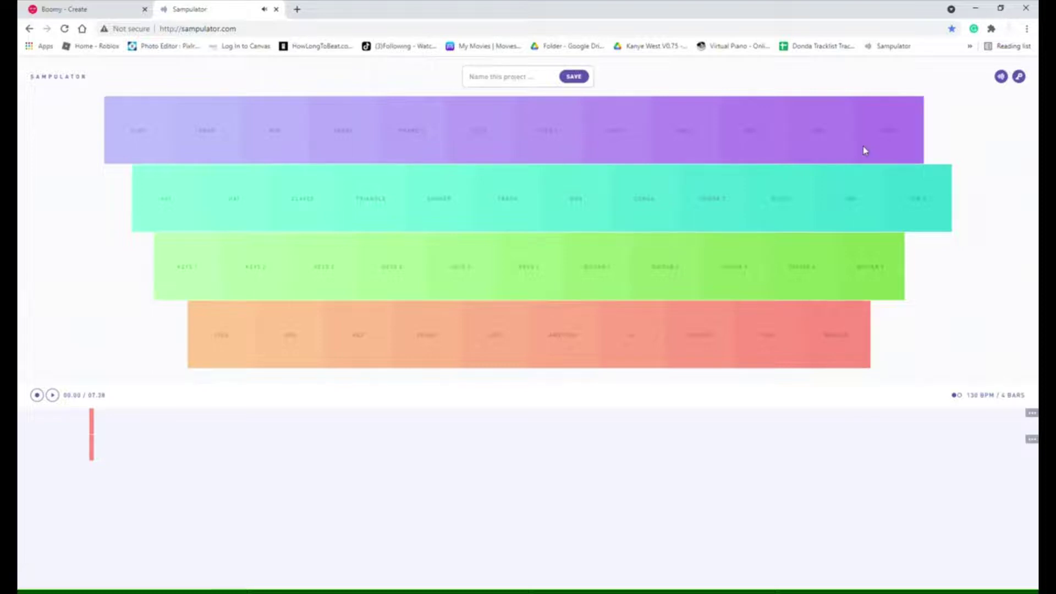
- Play the seventh turquoise pad once, followed by a rhythm switching between the last two pads of the purple row
click(580, 189)
click(876, 149)
click(800, 146)
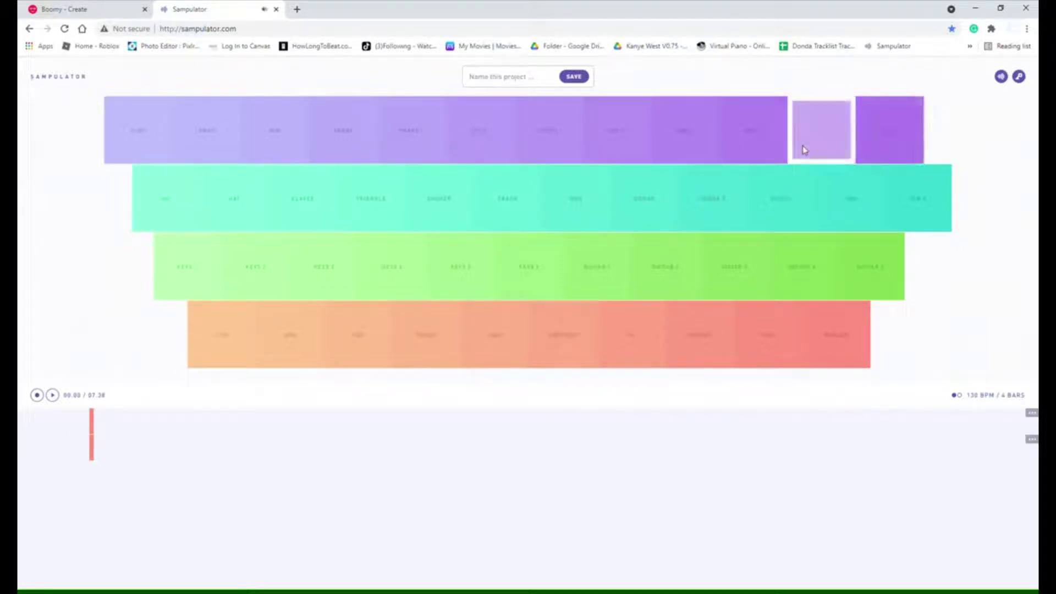
click(865, 144)
click(827, 126)
key(equal)
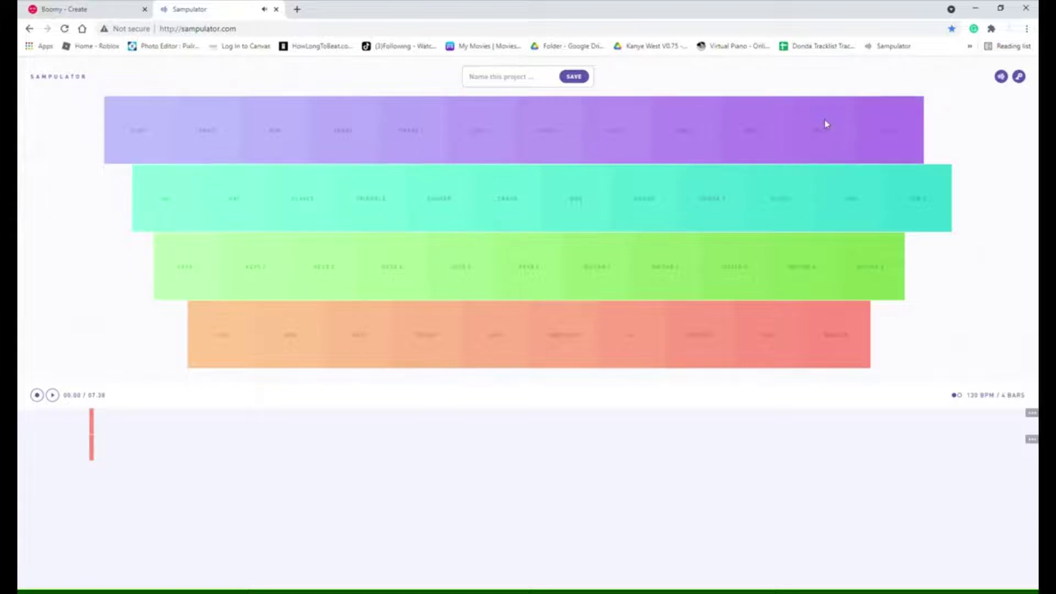
click(823, 125)
click(862, 152)
key(minus)
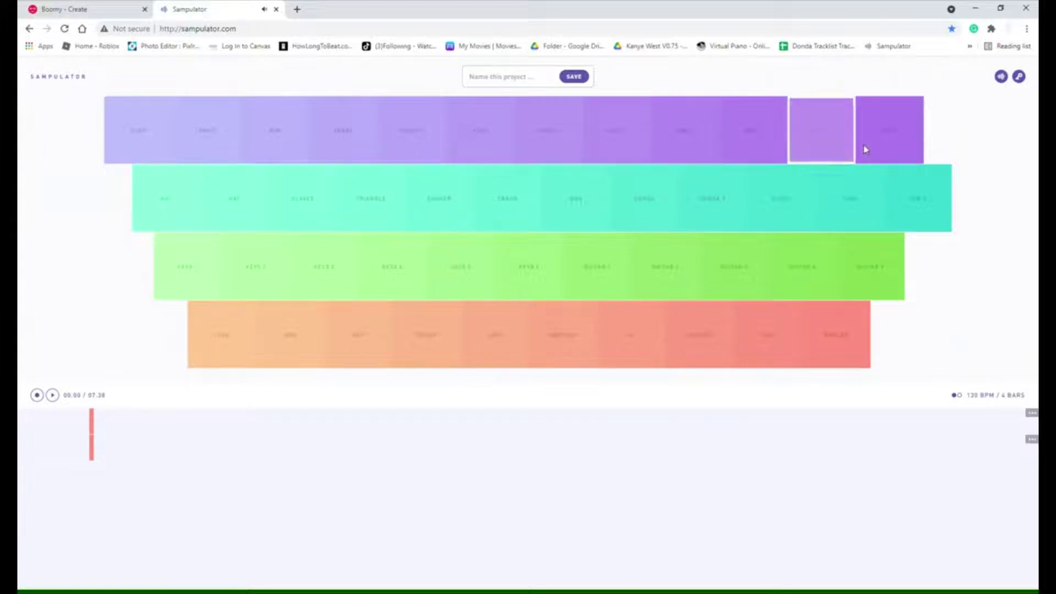
click(864, 149)
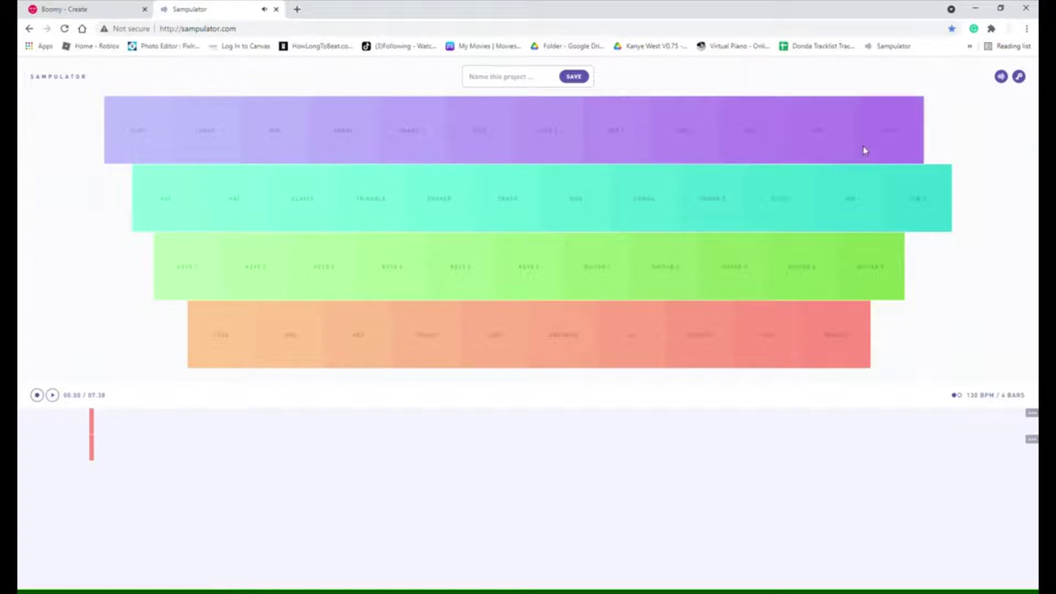
- Play a rhythm alternating between the Tom 2 and Tom pads
key(bracketright)
key(bracketleft)
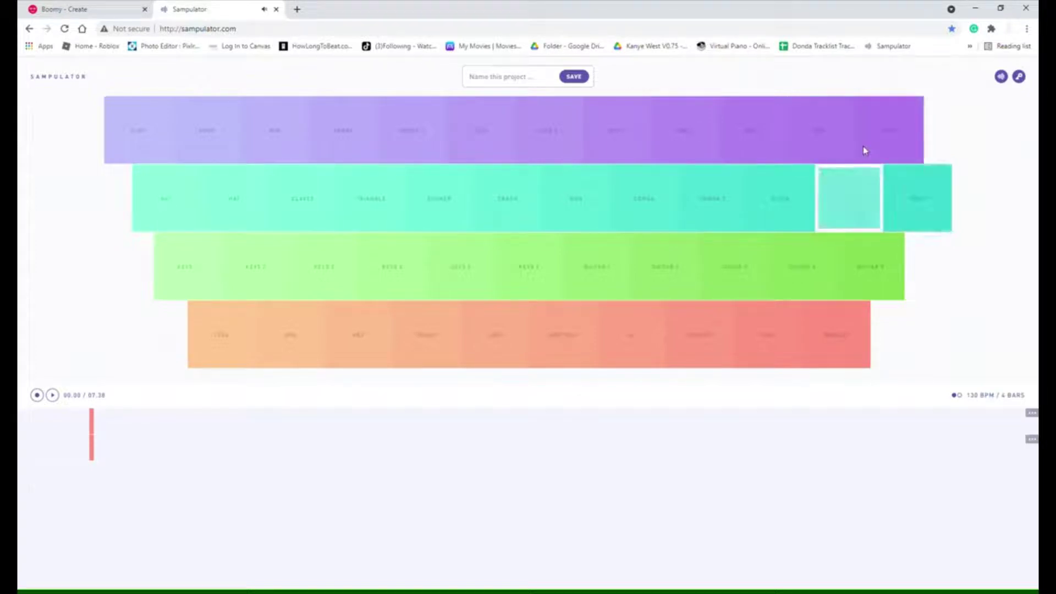
key(bracketleft)
key(bracketright)
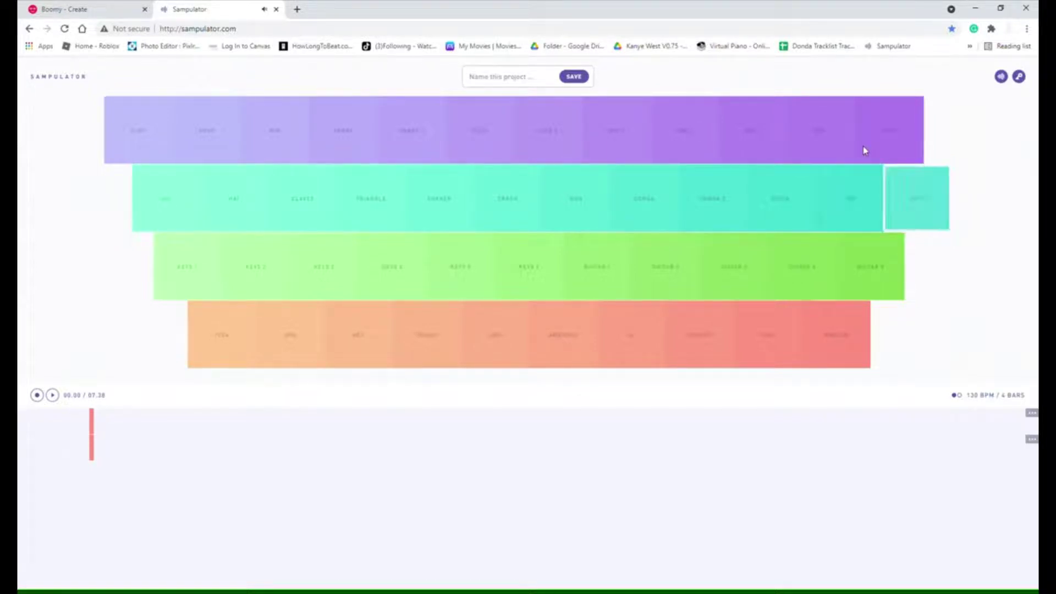
key(bracketleft)
key(bracketright)
key(bracketleft)
- Mix two Guitar 5 hits into the alternating pattern of Tom and Tom 2 pads
key(apostrophe)
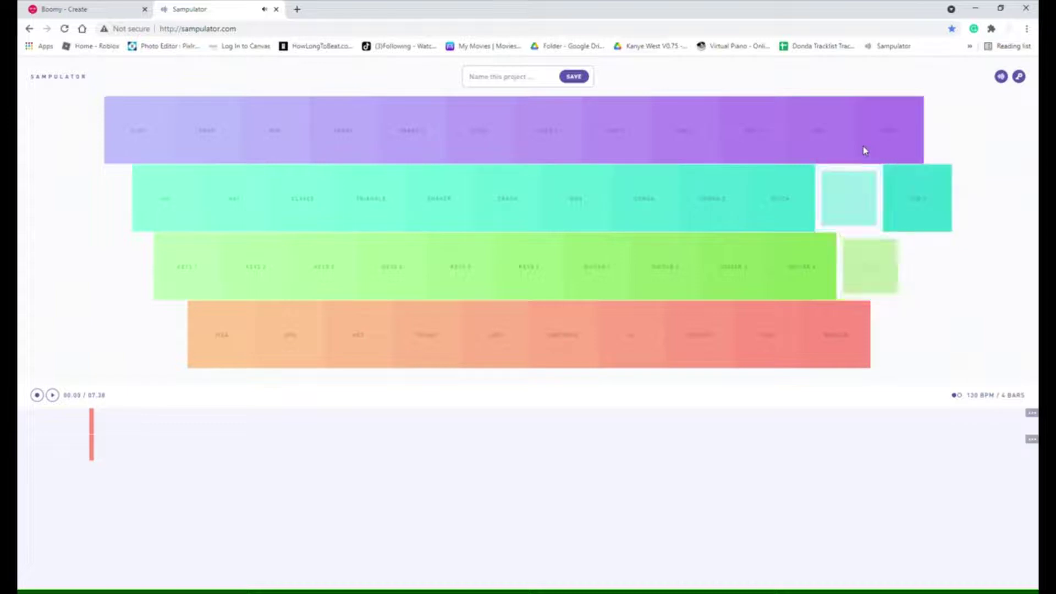
key(bracketright)
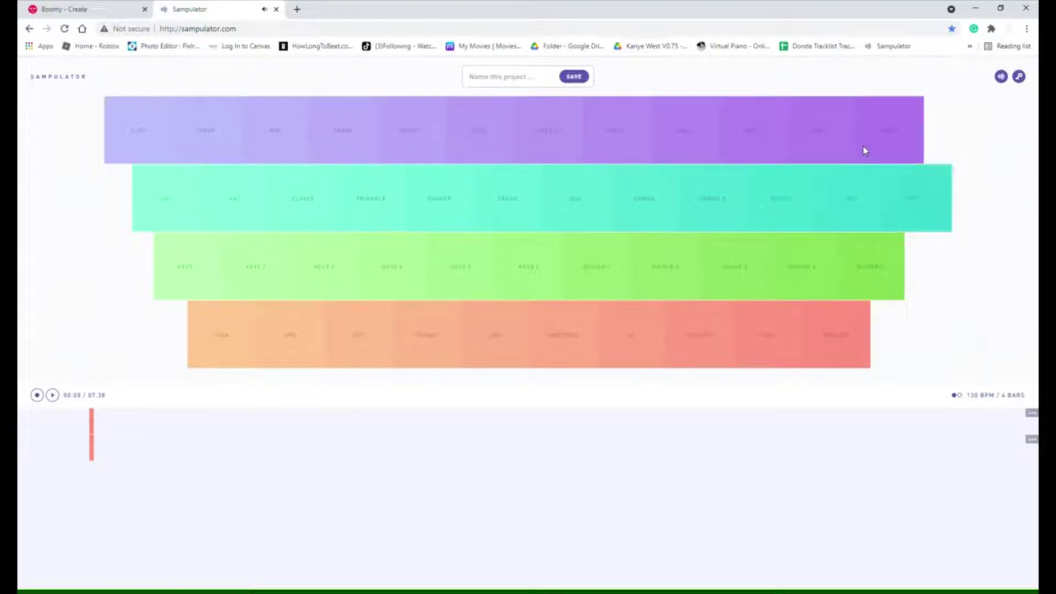
key(bracketleft)
key(apostrophe)
key(bracketright)
key(bracketleft)
key(bracketright)
key(bracketleft)
- Replace the Guitar 5 accents with Guitar 4 hits between the Tom and Tom 2 pads
key(semicolon)
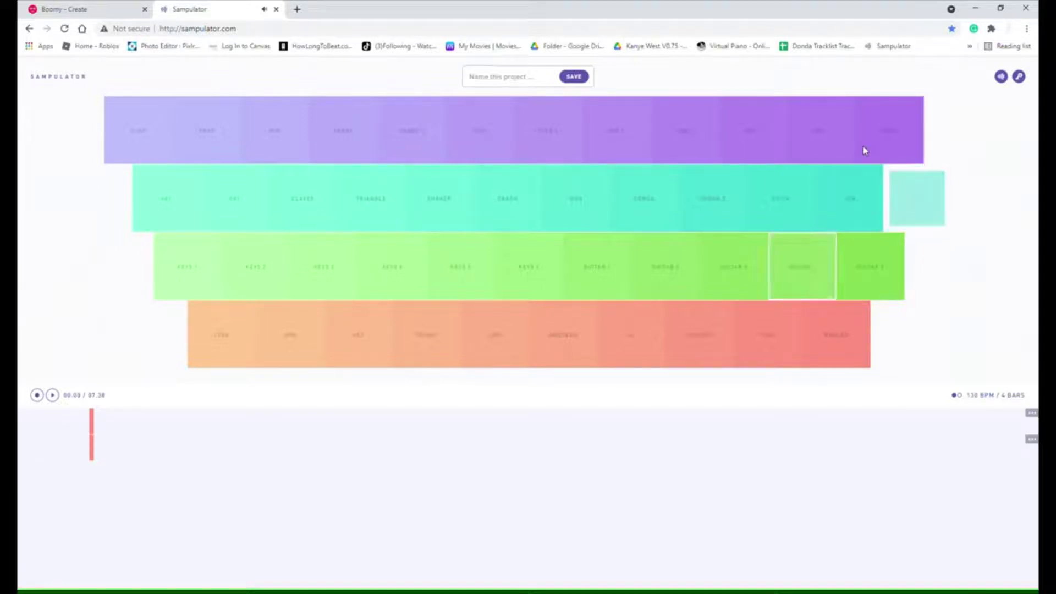
key(bracketleft)
key(bracketright)
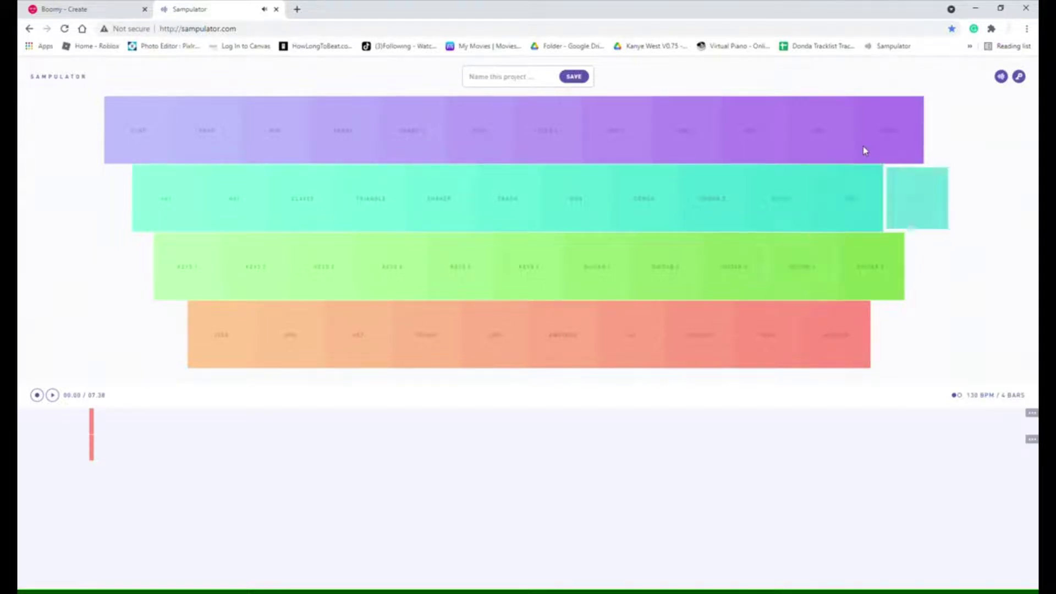
key(semicolon)
key(bracketleft)
key(bracketright)
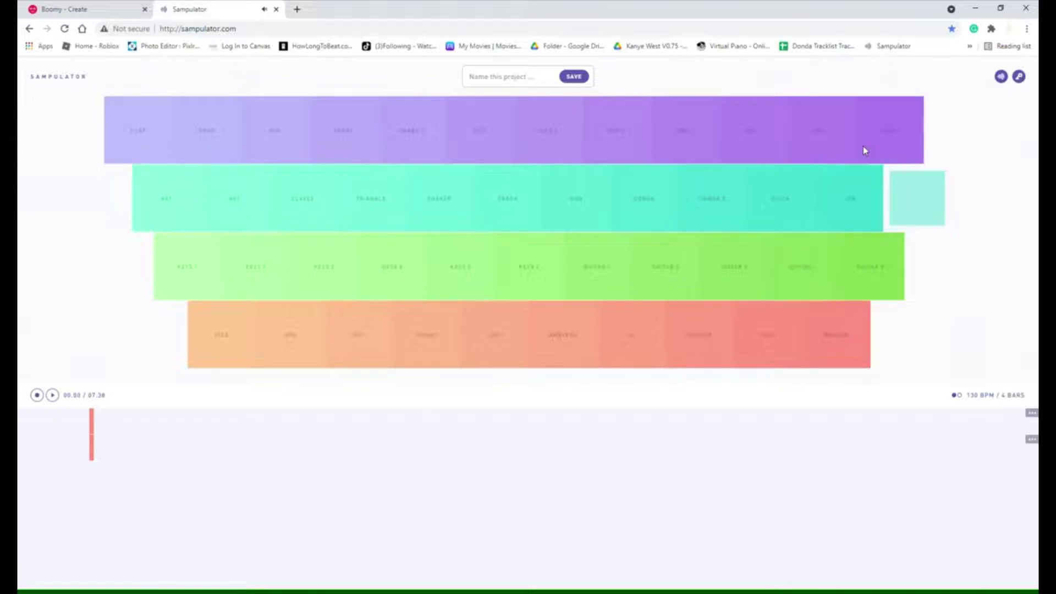
key(bracketleft)
key(semicolon)
- Play a long riff on the Guitar 3 and Guitar 4 pads, with one early hit on the ninth orange-red pad
key(l)
key(period)
key(l)
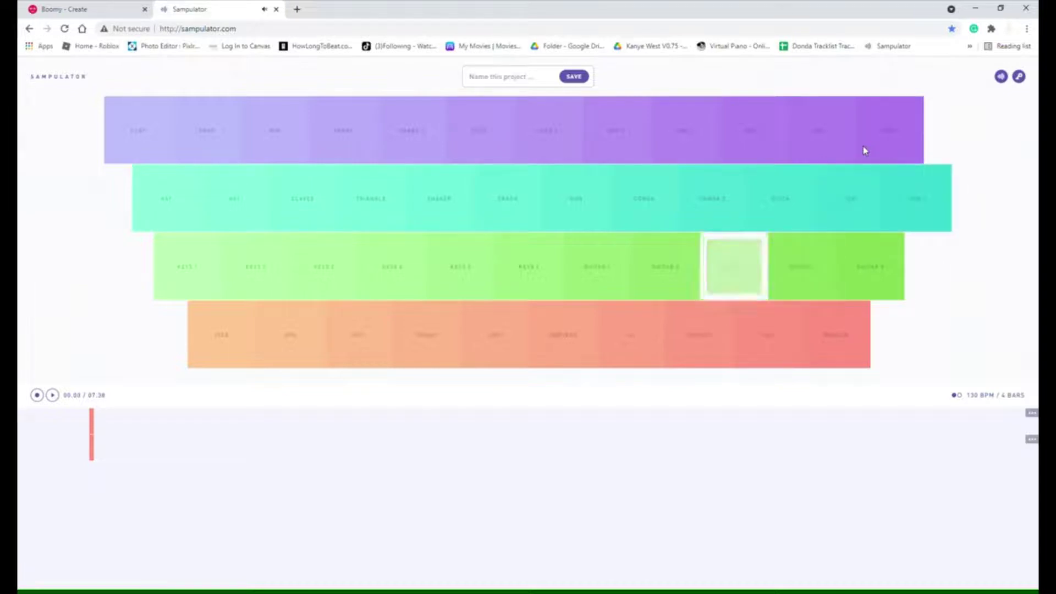
key(l)
key(semicolon)
key(l)
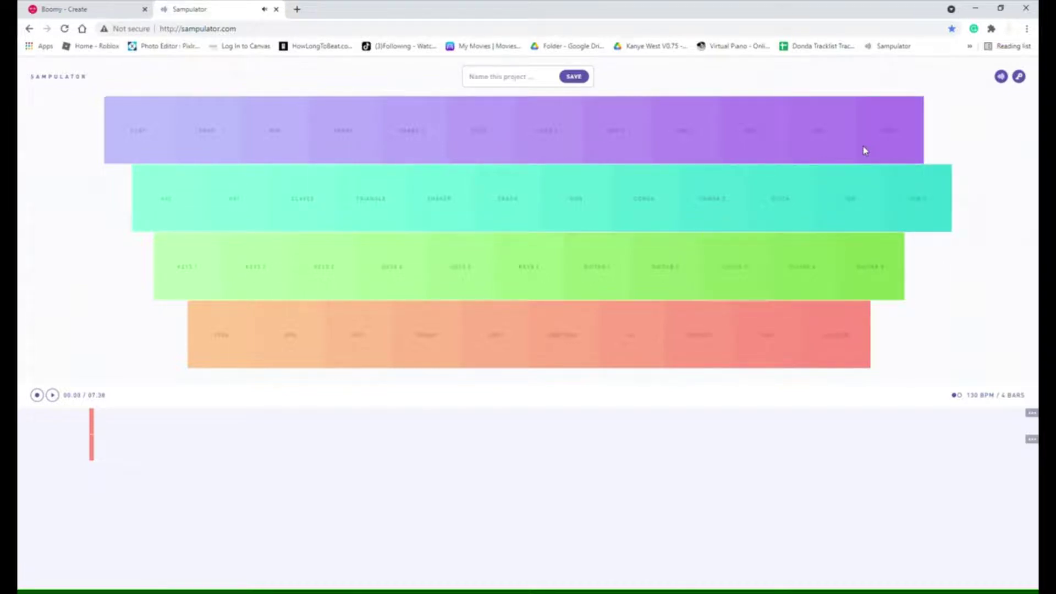
key(semicolon)
key(semicolon)
key(l)
key(semicolon)
key(l)
key(semicolon)
key(semicolon)
key(semicolon)
key(l)
key(l)
key(semicolon)
key(semicolon)
key(l)
key(semicolon)
key(semicolon)
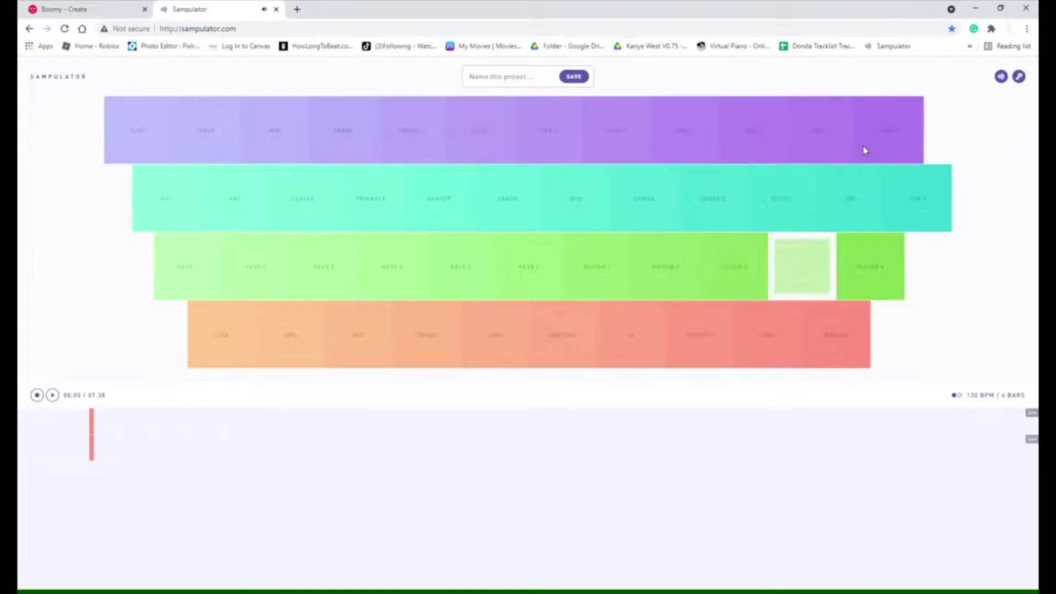
key(l)
key(semicolon)
- Play Guitar 2, Guitar 3 and Guitar 1, followed by two Keys 6 hits and one Keys 5 hit
key(k)
key(l)
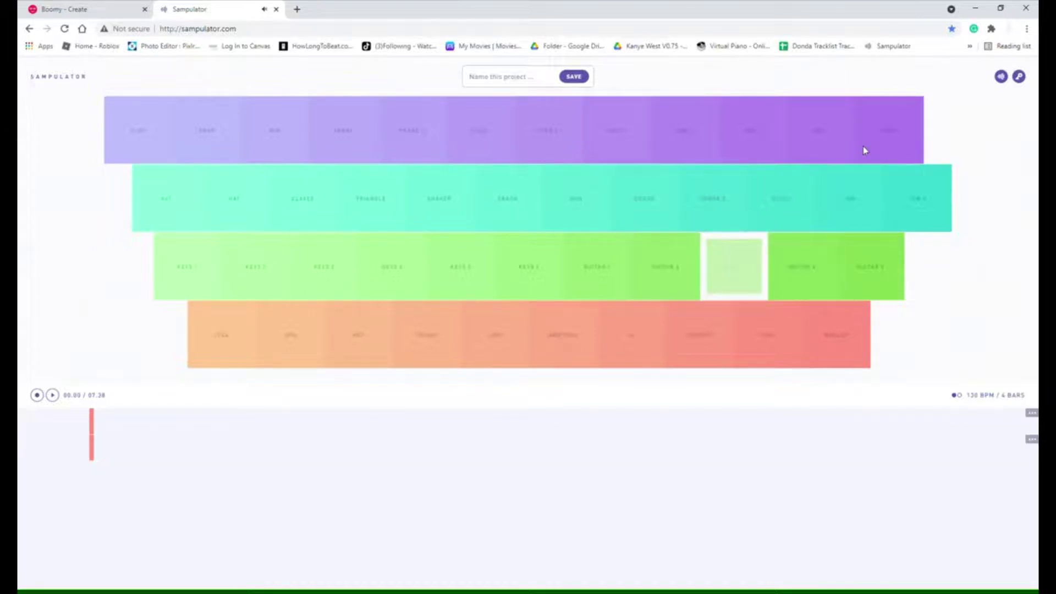
key(j)
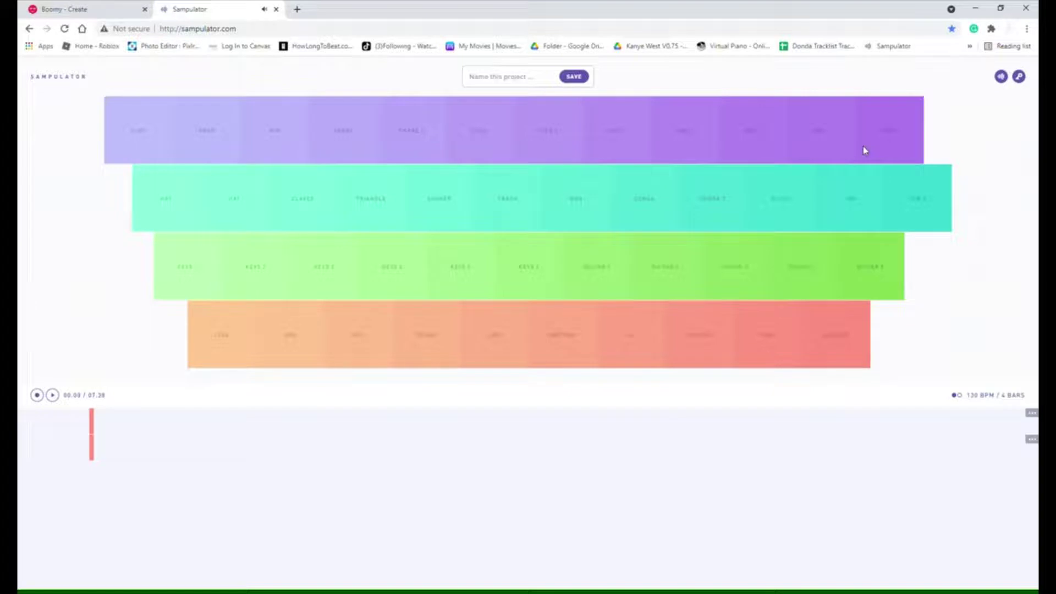
key(h)
key(h)
key(g)
- Play the seventh turquoise pad once, followed by Keys 5, Keys 6 and a descending run from Keys 4 to Keys 1
click(579, 190)
click(460, 267)
click(543, 278)
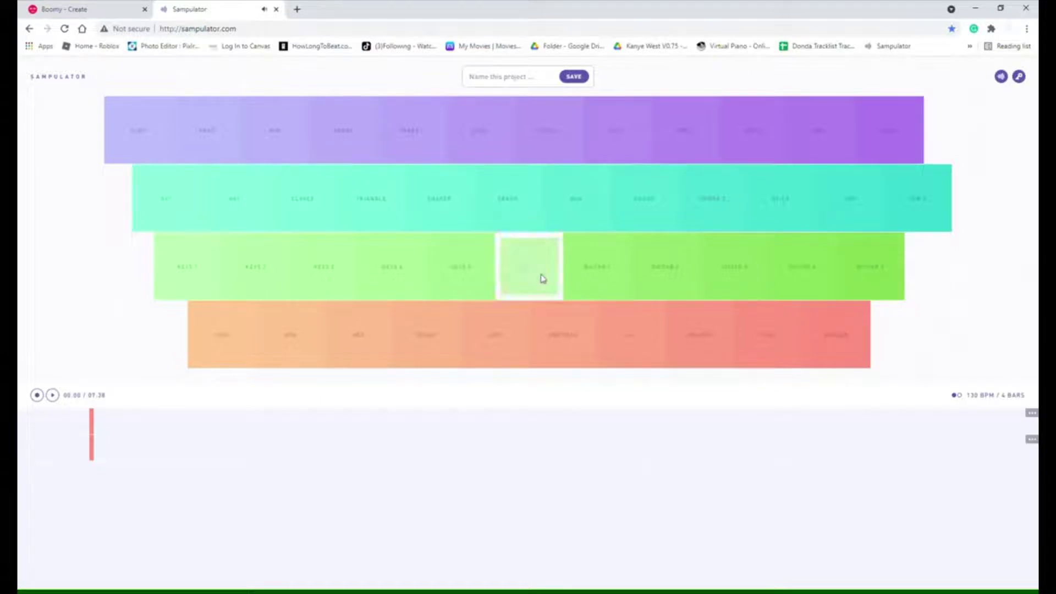
click(384, 262)
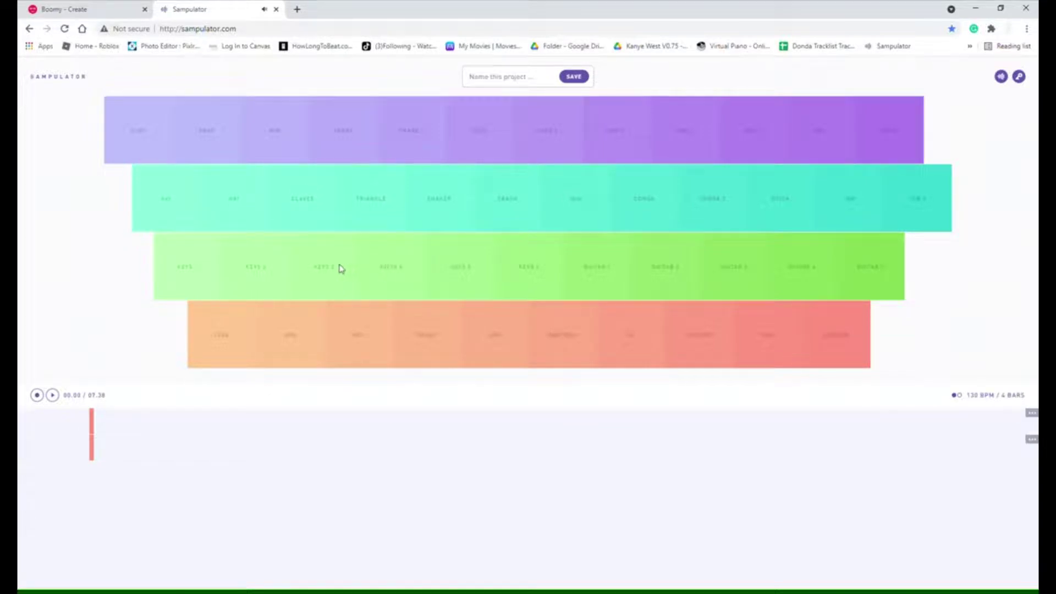
click(319, 267)
click(256, 268)
click(172, 254)
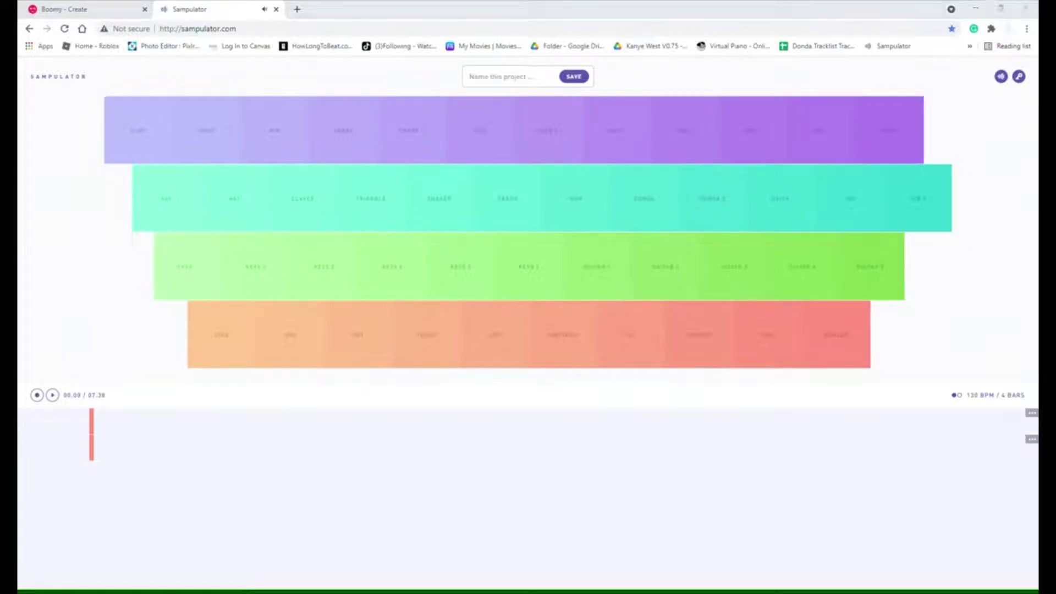
- Play a rhythm switching between the second turquoise pad and the Claves pad
click(232, 185)
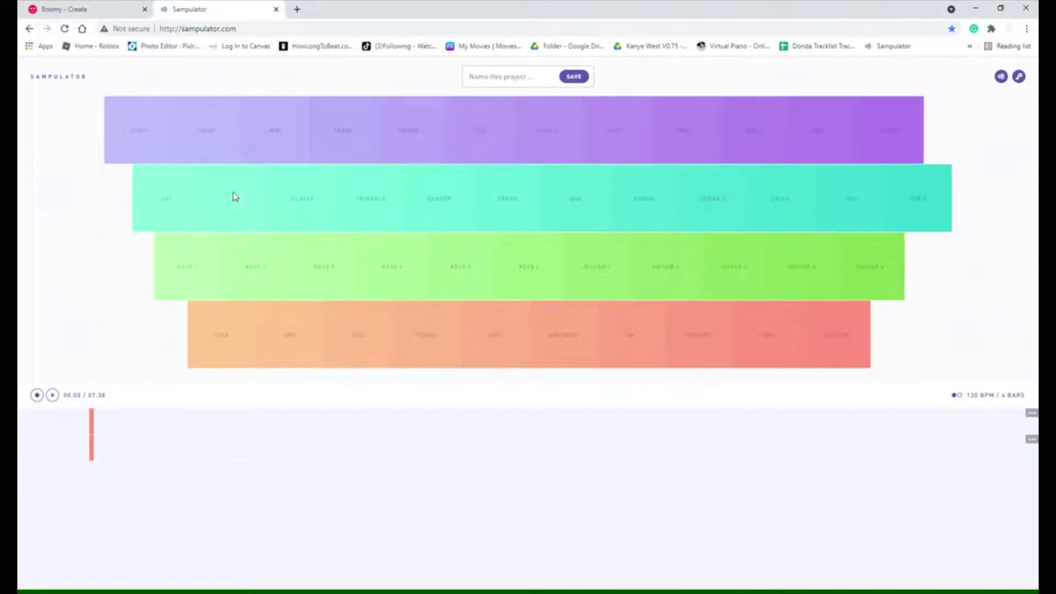
click(268, 210)
click(268, 206)
click(302, 207)
click(254, 210)
click(308, 196)
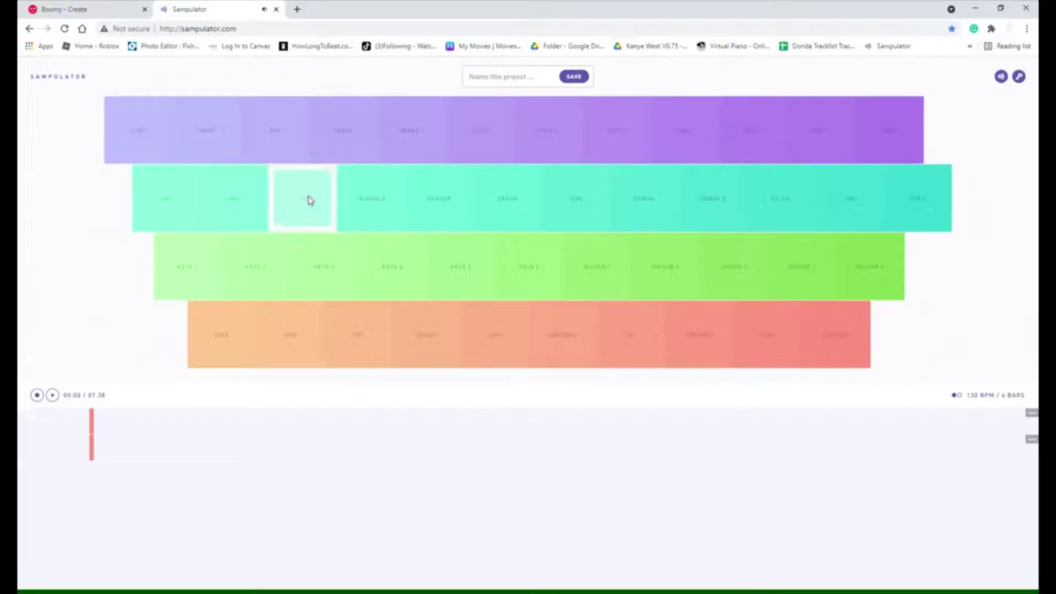
click(255, 212)
click(329, 215)
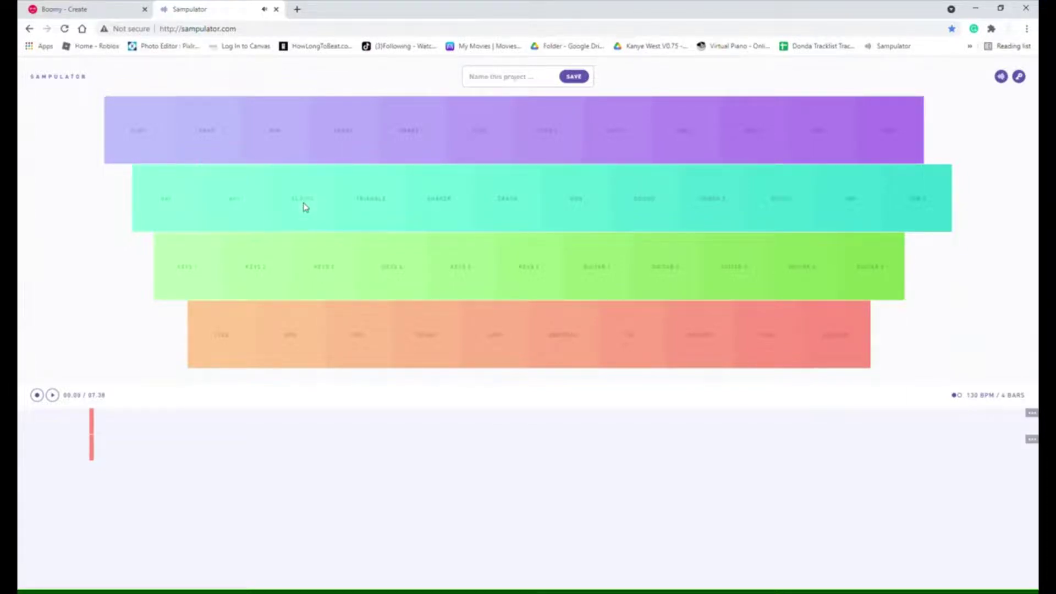
- Play each keys pad in ascending order from Keys 1 to Keys 6, ending on Keys 2
click(191, 279)
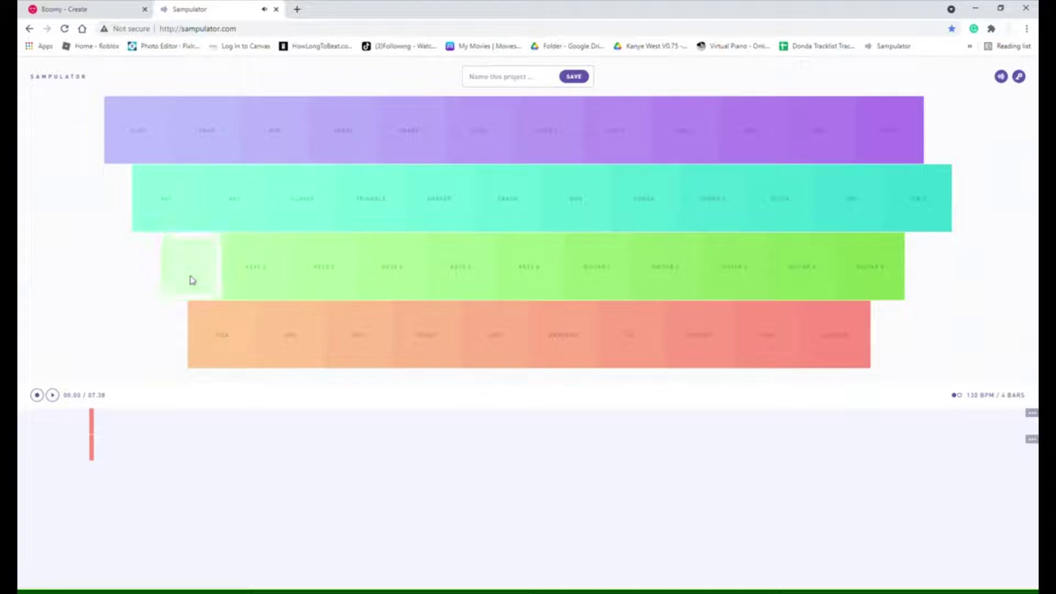
click(242, 273)
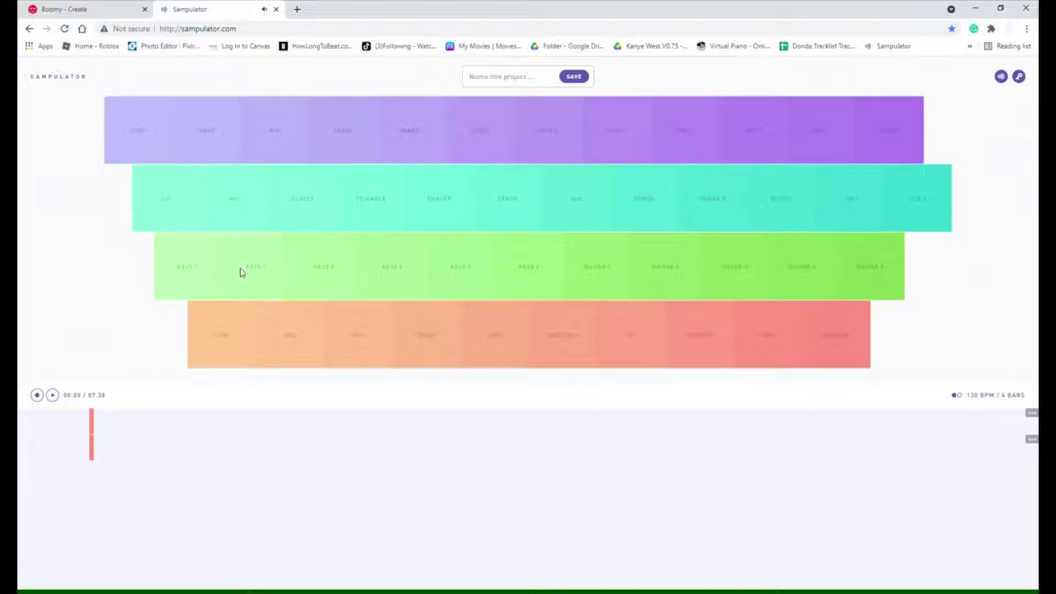
click(331, 269)
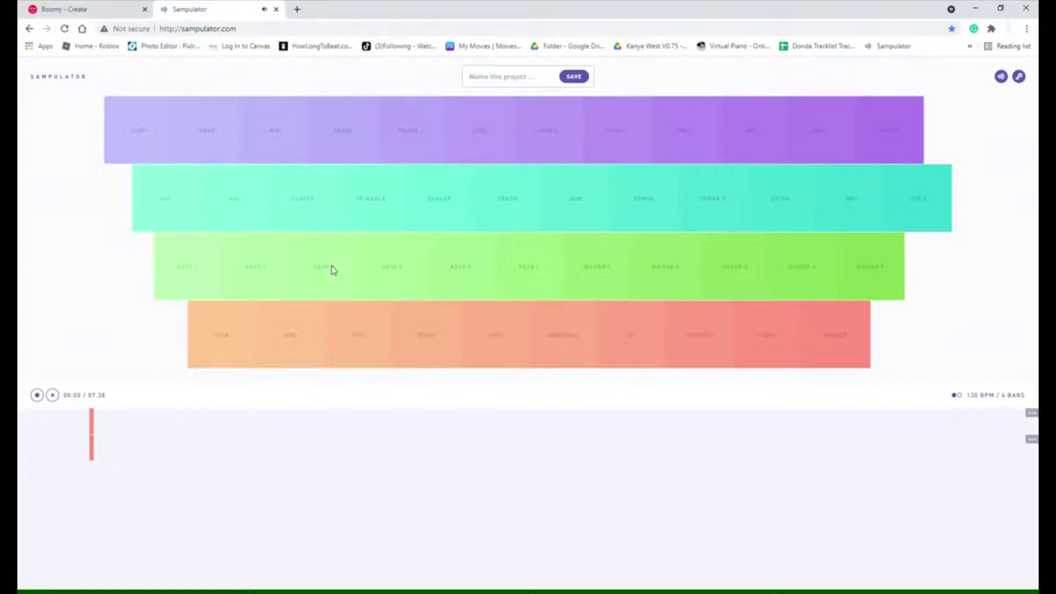
click(399, 279)
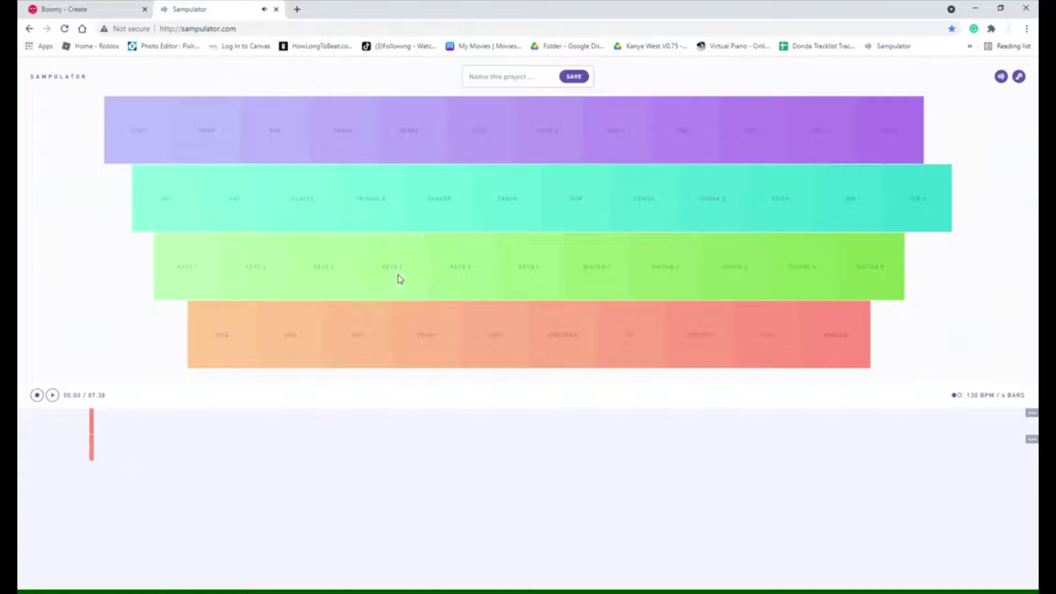
click(481, 281)
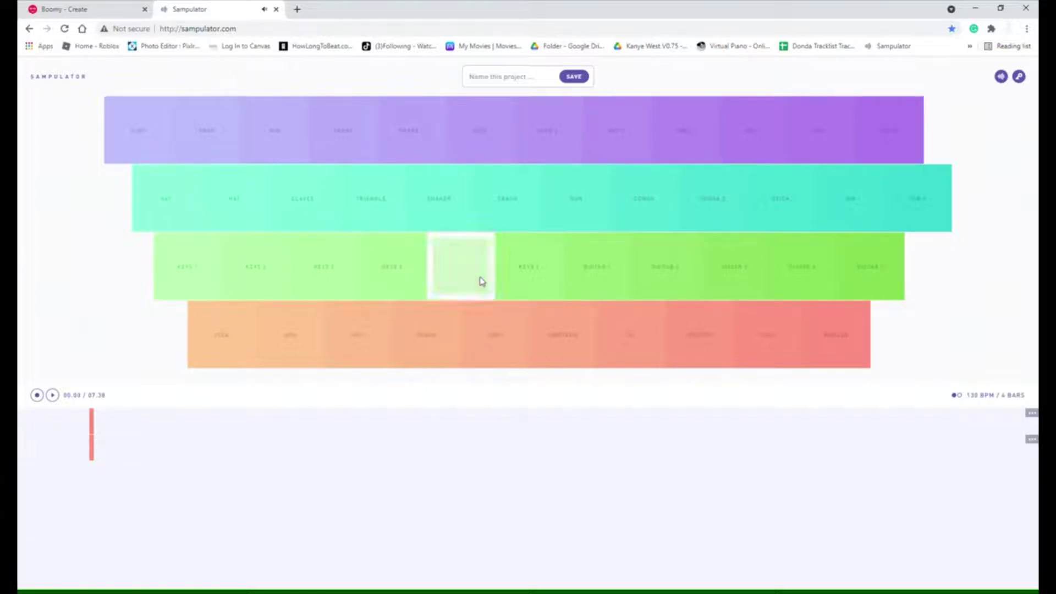
click(537, 287)
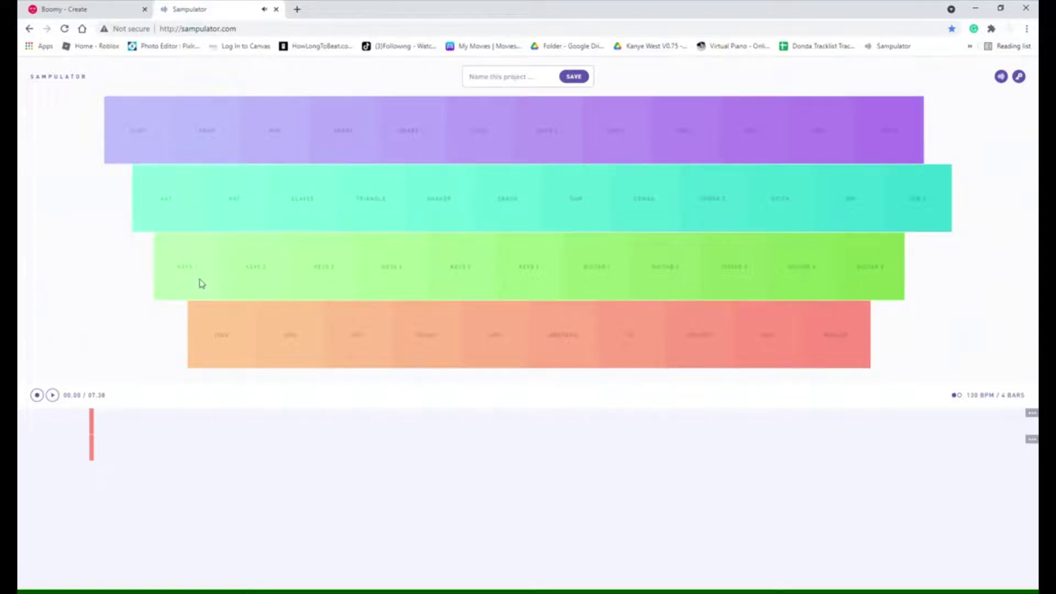
click(248, 282)
- Play the last two purple pads once each, followed by a rhythm on the tenth purple pad with one ninth-pad hit
key(equal)
click(844, 134)
key(0)
key(0)
key(9)
key(0)
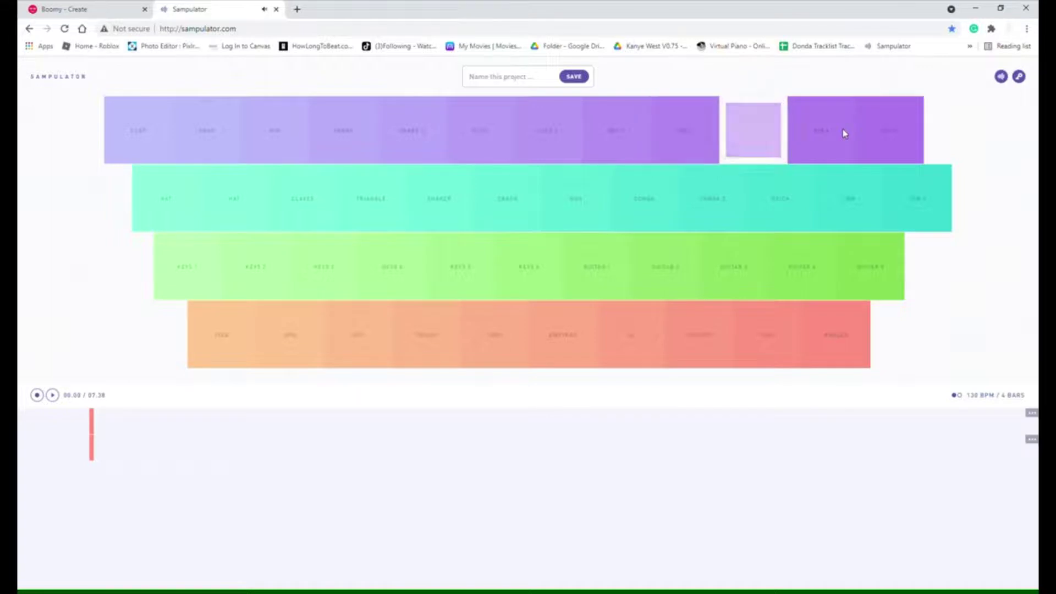
key(0)
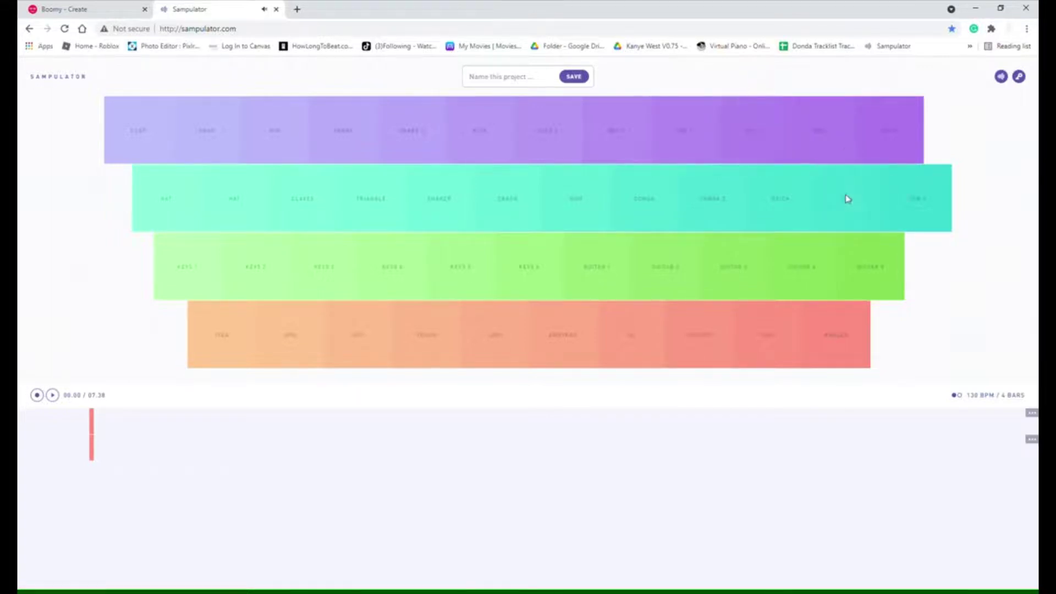
- Play Tom 2 and Tom in alternation for three rounds, starting on Tom 2
click(907, 207)
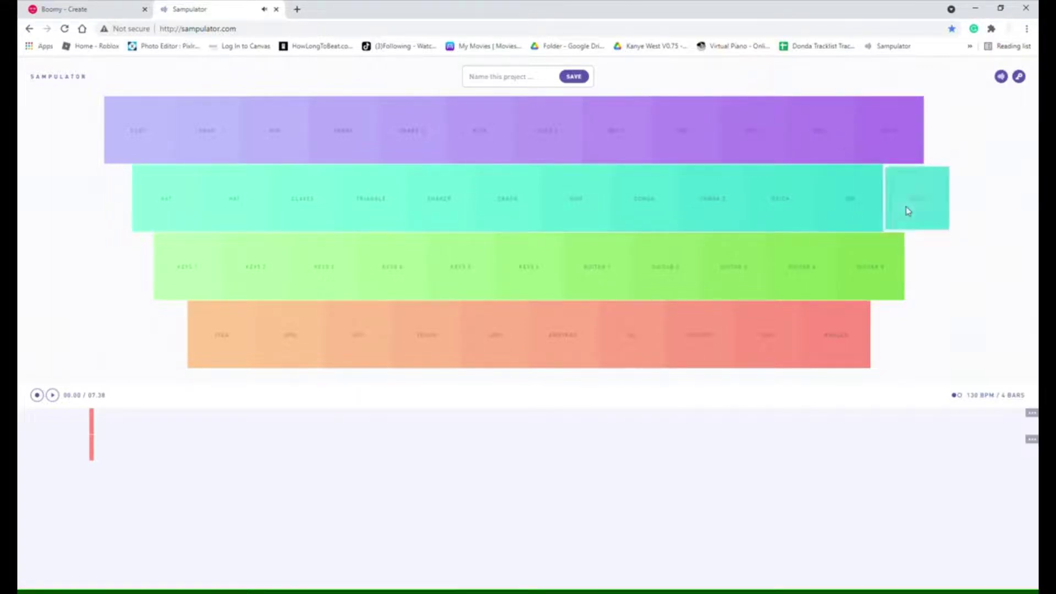
click(876, 199)
key(bracketright)
key(bracketleft)
key(bracketright)
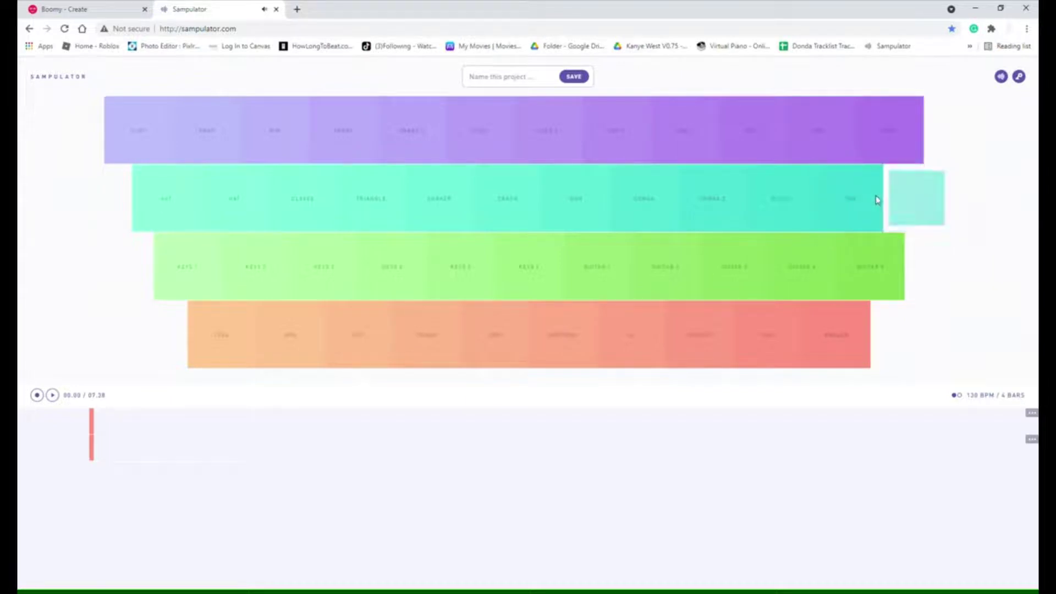
key(bracketleft)
- Play five repeated hits on the tenth turquoise pad
key(p)
key(p)
key(p)
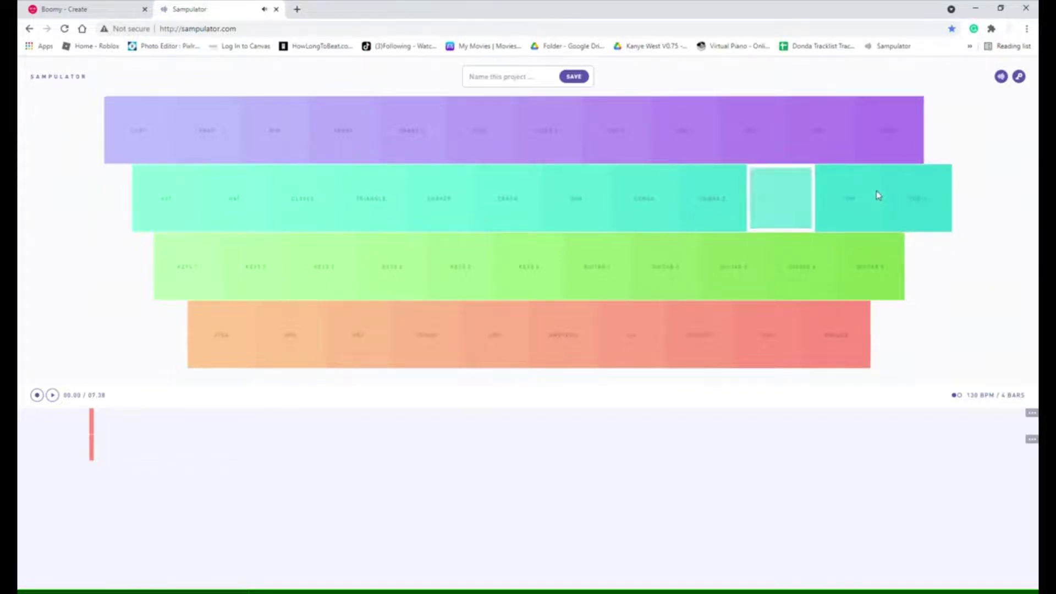
key(p)
key(p)
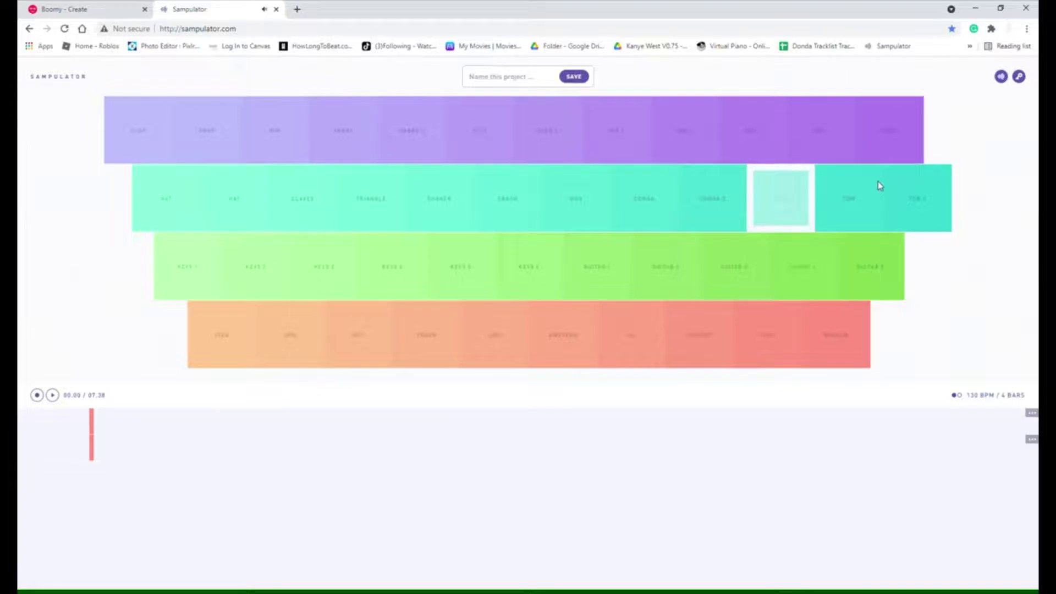
- Play a long rhythm alternating between Guitar 4 and the tenth turquoise pad, with occasional doubled hits
key(semicolon)
key(p)
key(semicolon)
key(p)
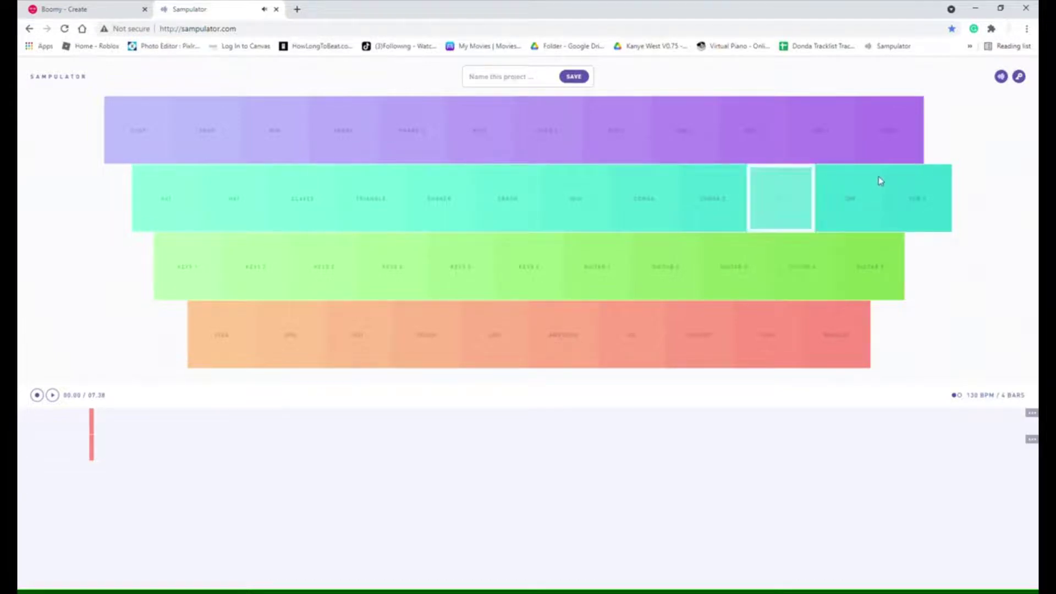
key(semicolon)
key(p)
key(semicolon)
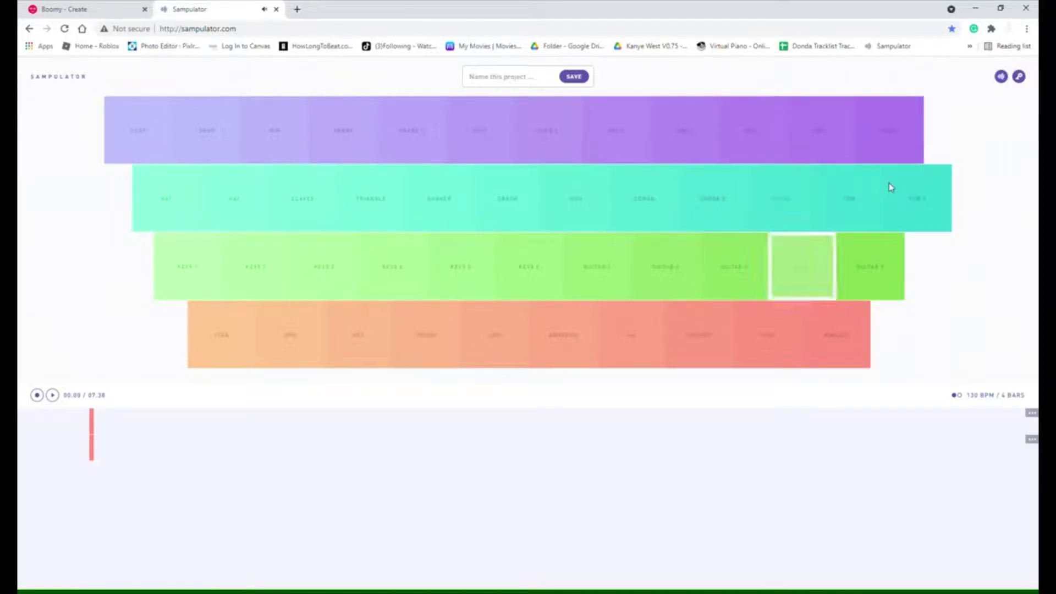
key(p)
key(semicolon)
key(p)
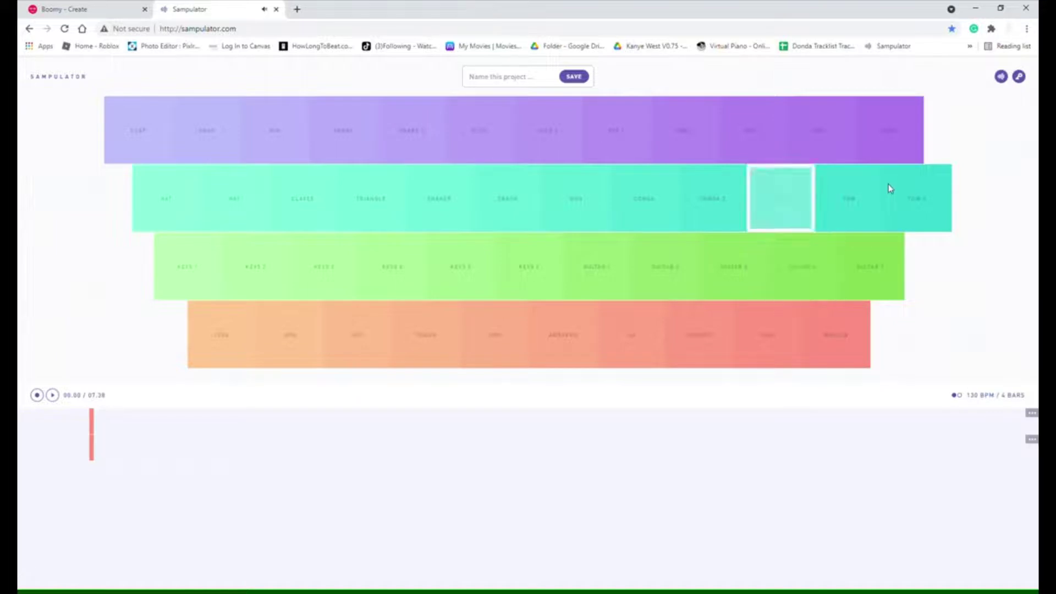
key(semicolon)
key(semicolon)
key(p)
key(semicolon)
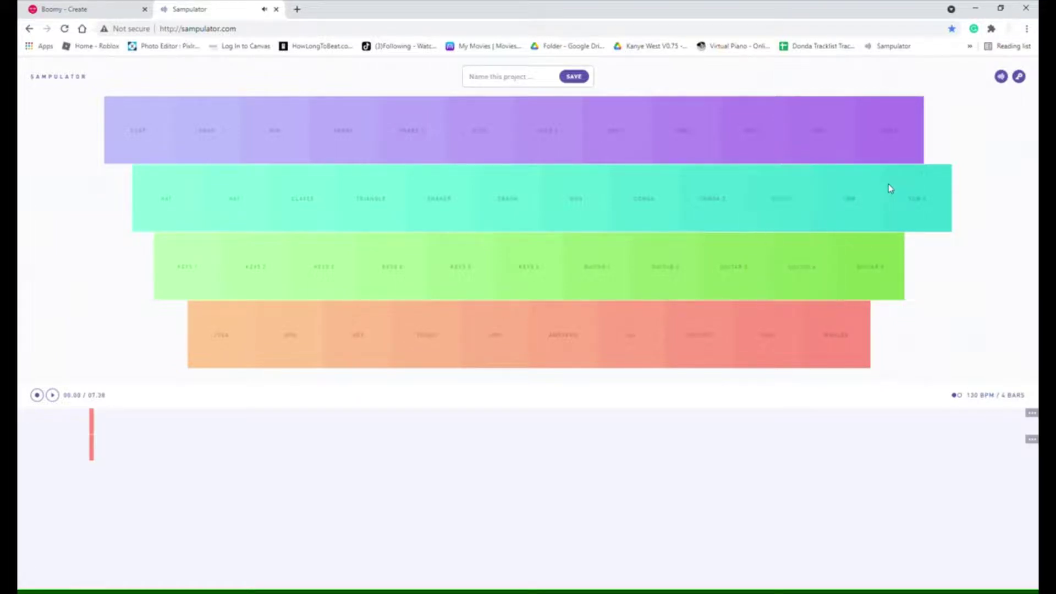
key(p)
key(p)
key(semicolon)
key(p)
key(semicolon)
key(semicolon)
key(p)
key(p)
- Play groups of Guitar 5 hits separated by the tenth turquoise pad, ending with repeated hits on that turquoise pad
key(apostrophe)
key(apostrophe)
key(p)
key(apostrophe)
key(apostrophe)
key(apostrophe)
key(p)
key(apostrophe)
key(apostrophe)
key(p)
key(p)
key(p)
key(p)
key(p)
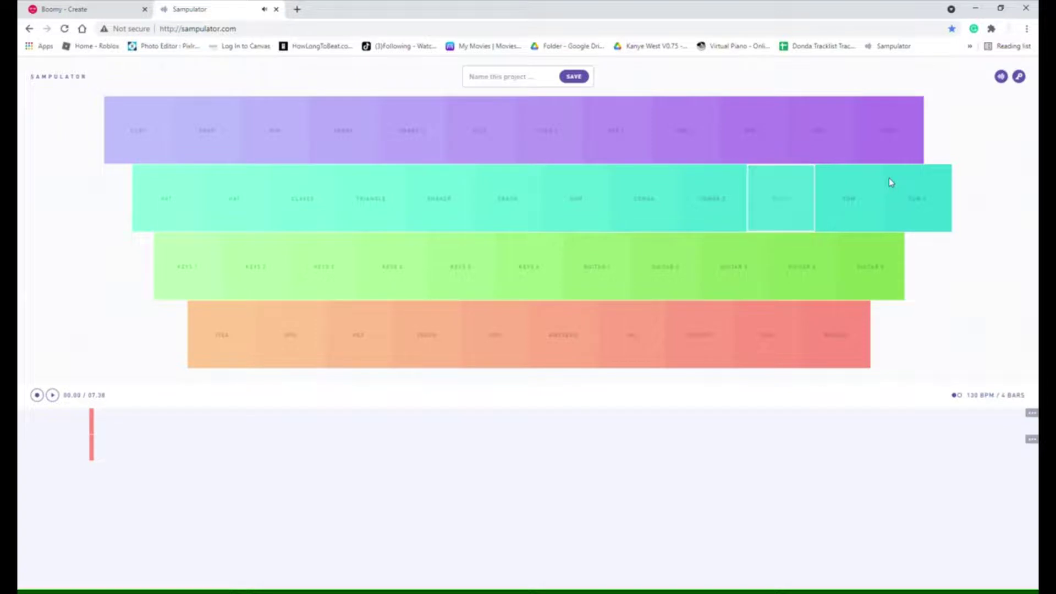
- Play Guitar 3 and five hits on the tenth turquoise pad, ending with one more Guitar 3 and turquoise-pad pair
key(l)
key(p)
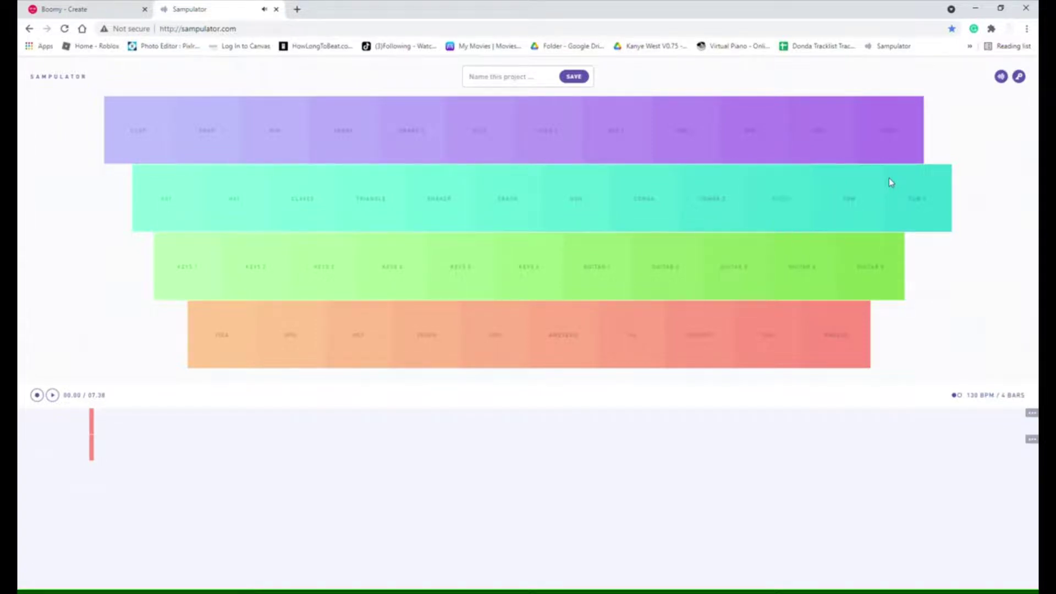
key(p)
key(p)
key(p)
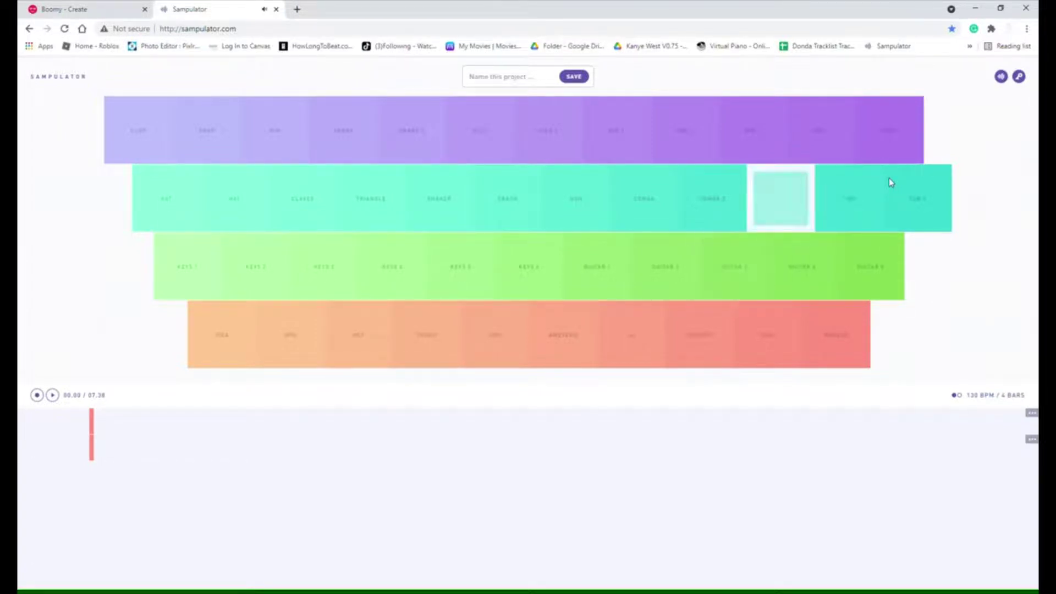
key(p)
key(l)
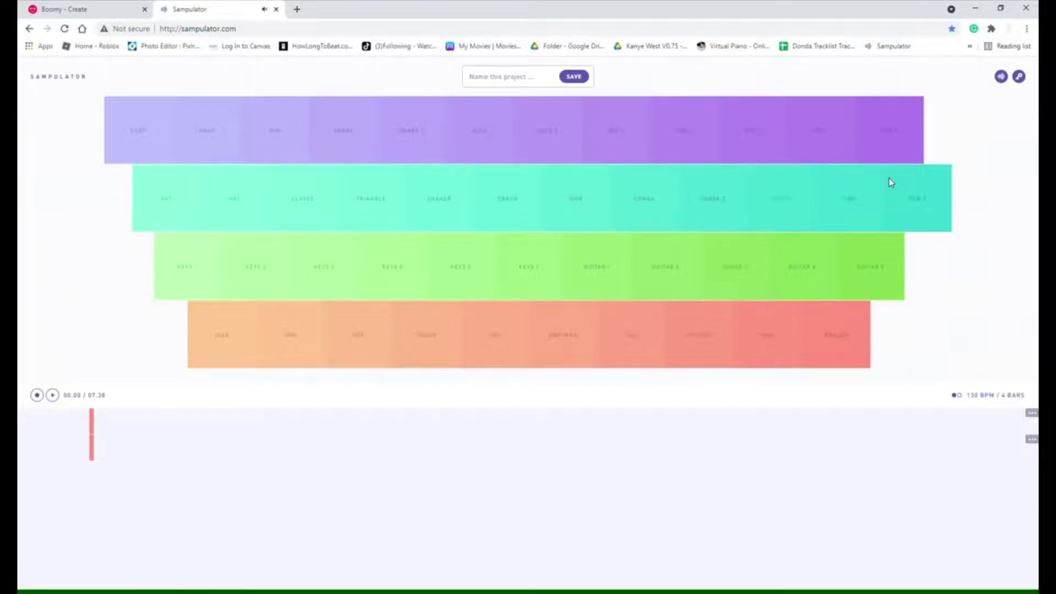
key(p)
- Play a long rhythm alternating between Guitar 2 and the tenth turquoise pad, with occasional doubled hits
key(k)
key(k)
key(p)
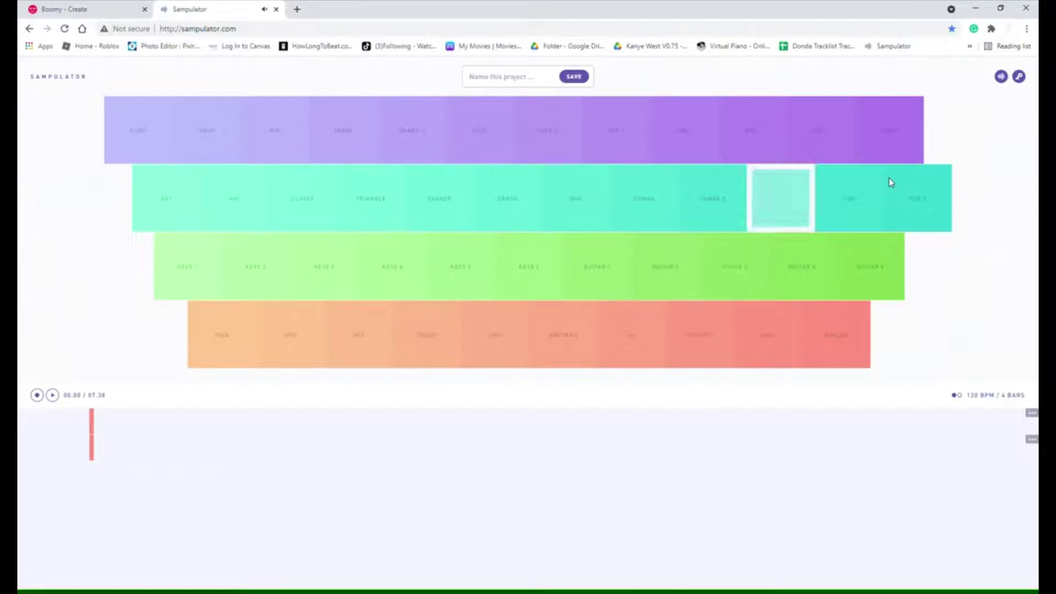
key(k)
key(p)
key(k)
key(k)
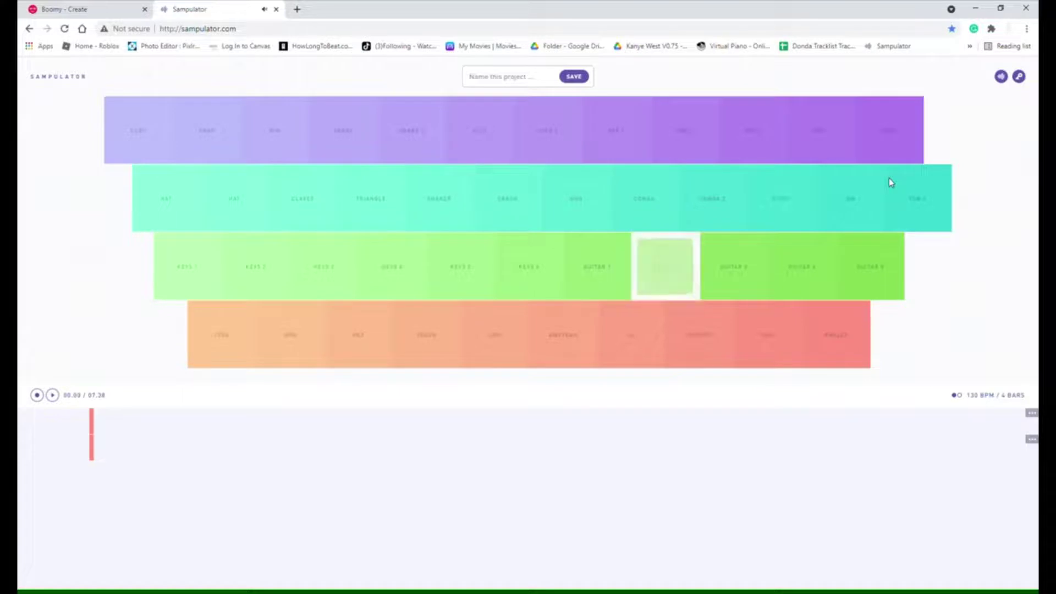
key(p)
key(k)
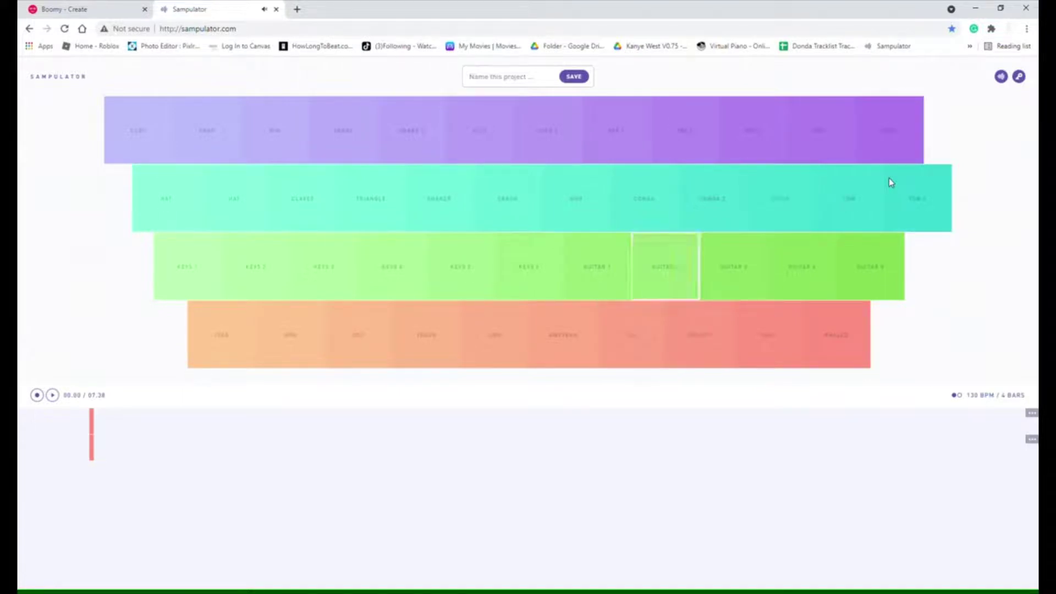
key(k)
key(p)
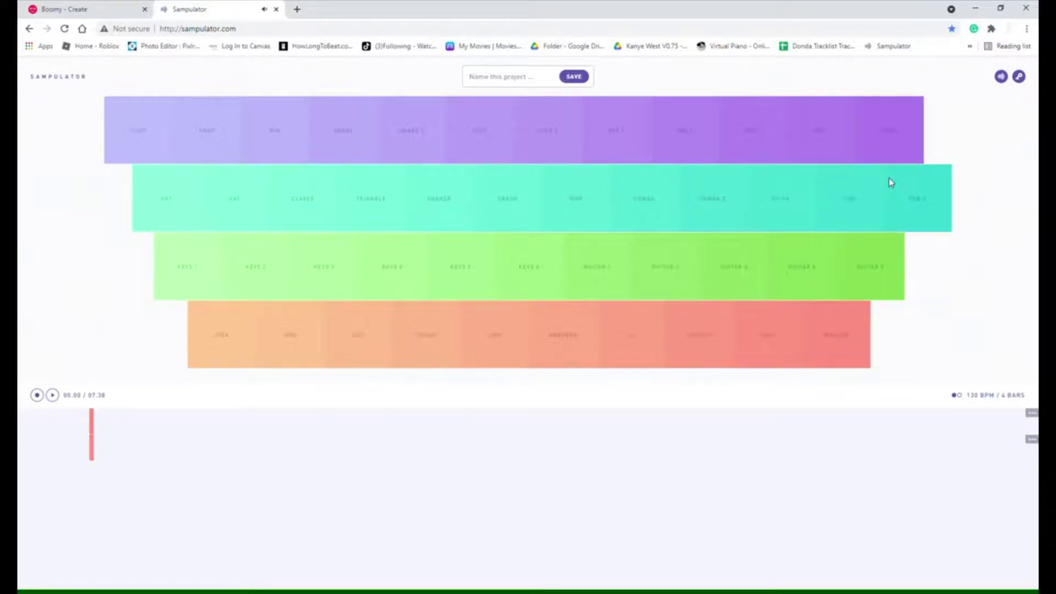
key(p)
key(k)
key(p)
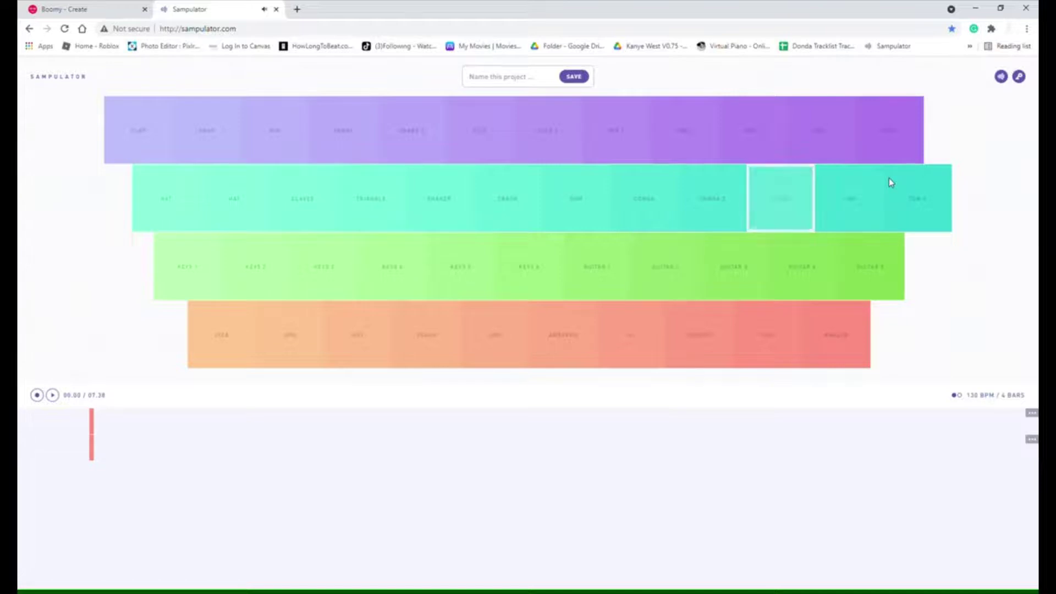
key(k)
key(p)
key(k)
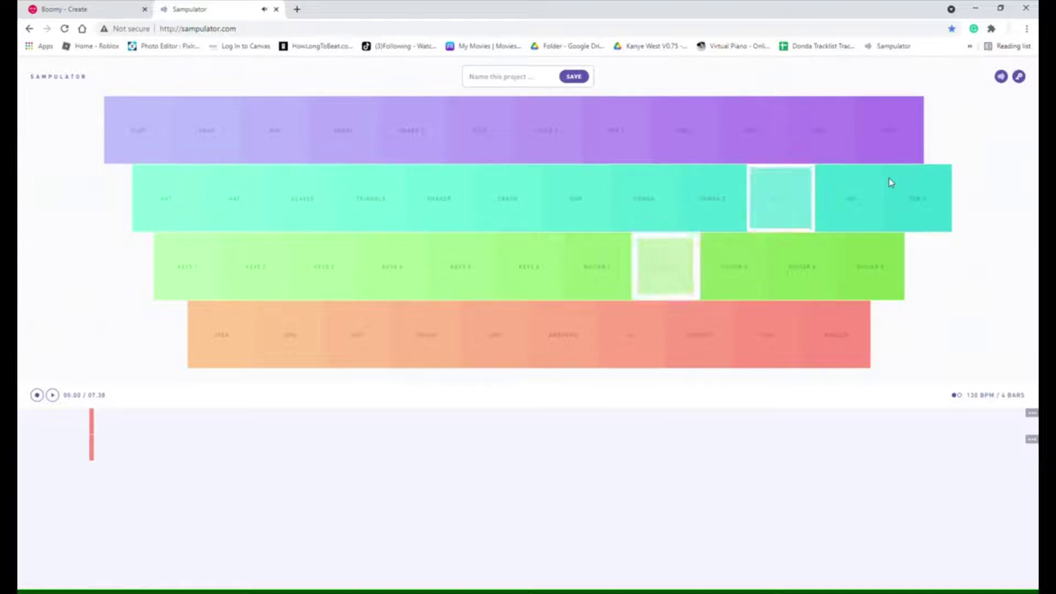
key(p)
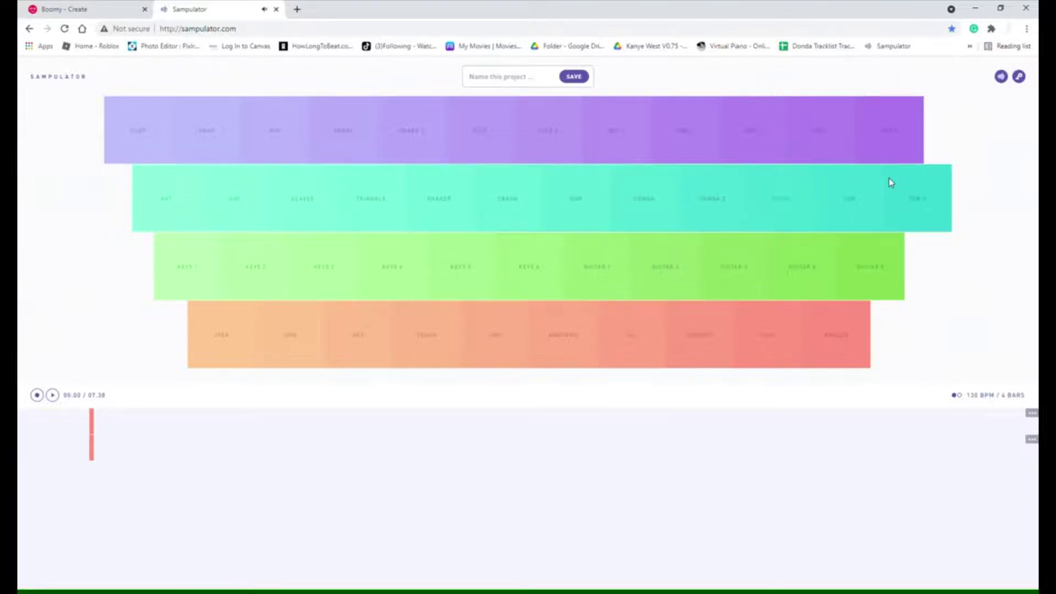
key(k)
key(p)
key(k)
key(p)
- Play five Guitar 1 hits and continue alternating Guitar 1 with the tenth turquoise pad, ending on Guitar 1
key(j)
key(j)
key(j)
key(j)
key(j)
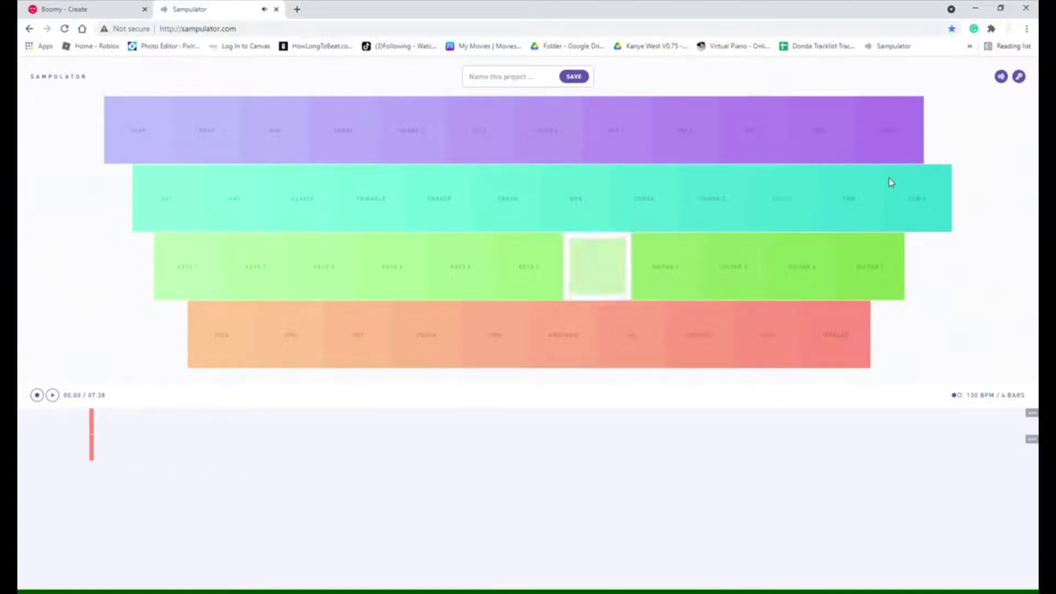
key(p)
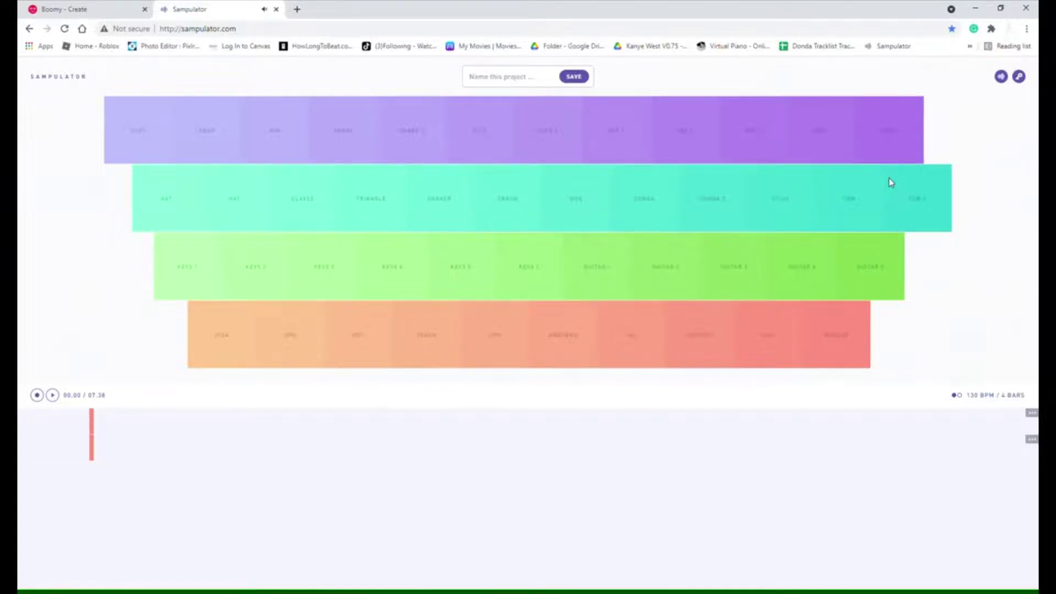
key(j)
key(p)
key(j)
key(j)
key(p)
key(j)
- Clear the recorded notes from the timeline
click(574, 202)
click(1000, 76)
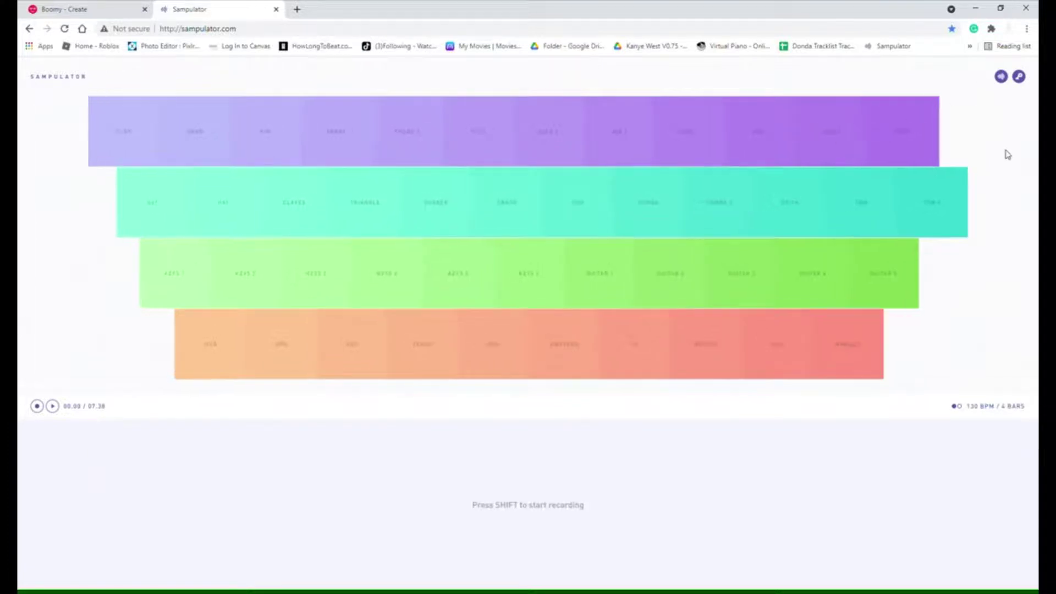
- Try single hits on the Shaker, Snare 2 and Kick pads, ending with the seventh turquoise pad
click(416, 190)
click(436, 198)
click(409, 163)
click(431, 211)
click(446, 147)
click(485, 141)
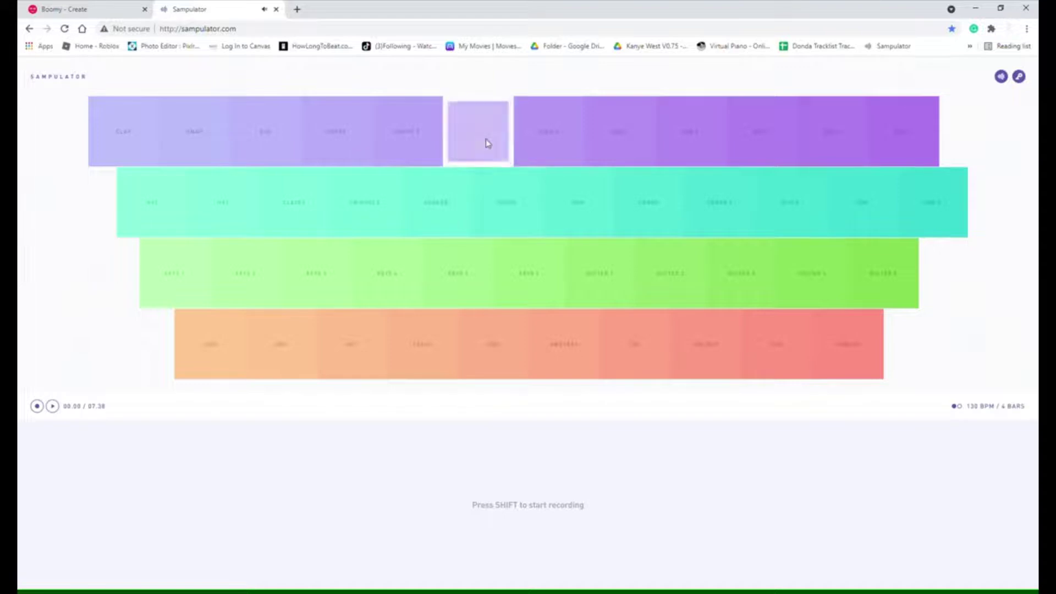
key(u)
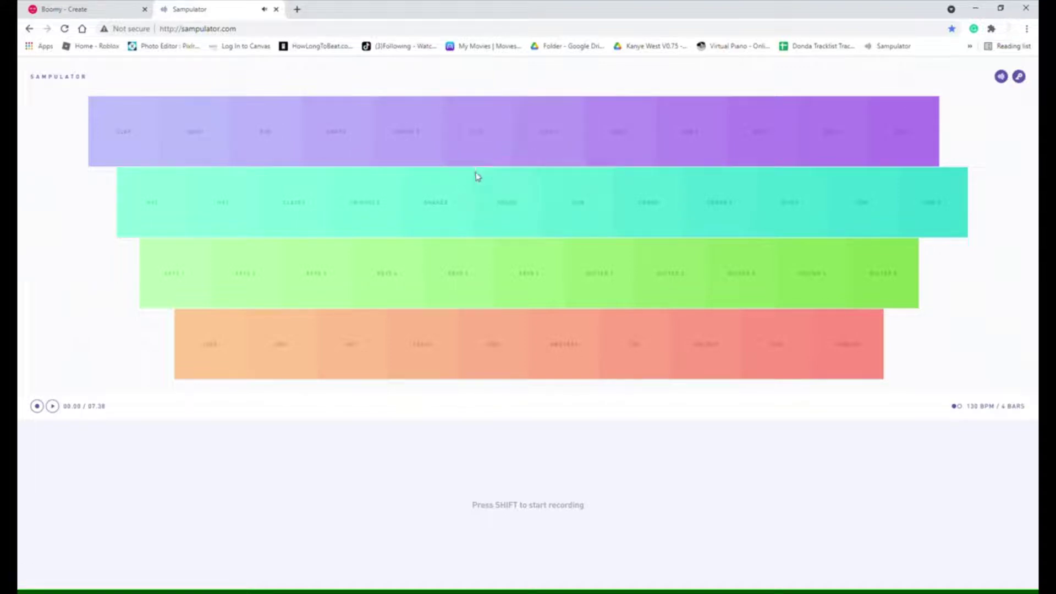
- Play five Kick hits followed by a Snare 2 and Shaker pair, finishing with Kick, Snare 2 and Shaker
click(469, 142)
click(470, 156)
click(471, 150)
click(468, 149)
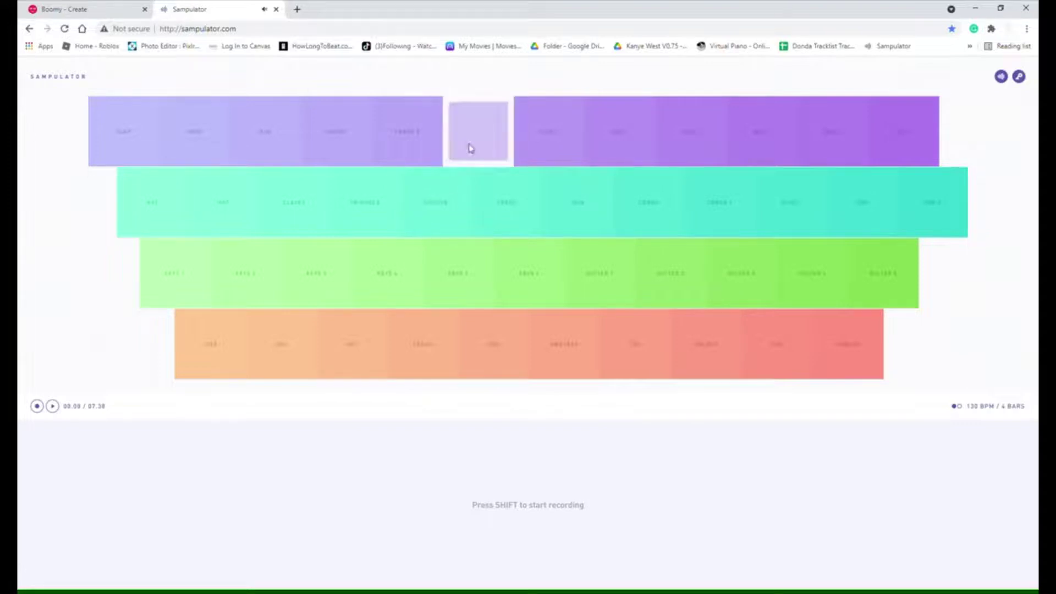
click(456, 133)
click(426, 159)
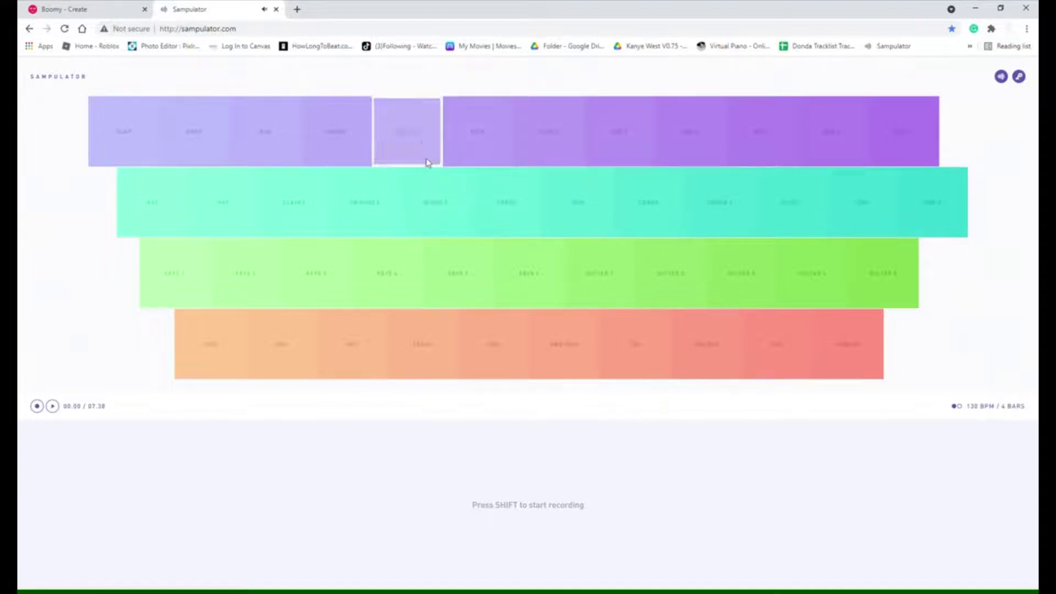
click(433, 200)
click(457, 135)
click(424, 139)
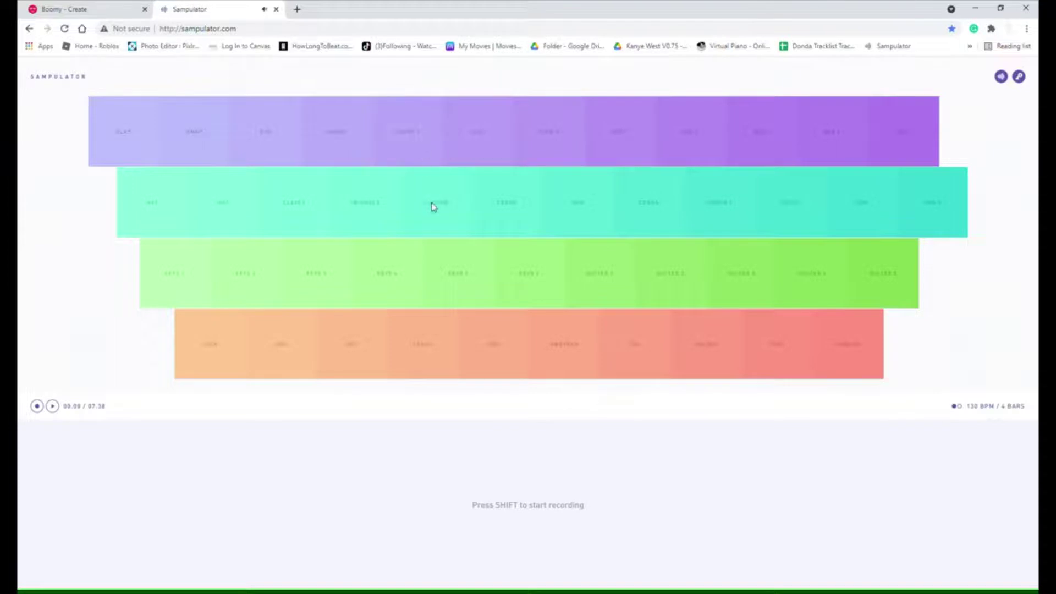
click(433, 205)
- Play a beat alternating Snare 2 and Kick hits, with two Shaker hits inserted along the way
key(5)
key(6)
key(6)
key(6)
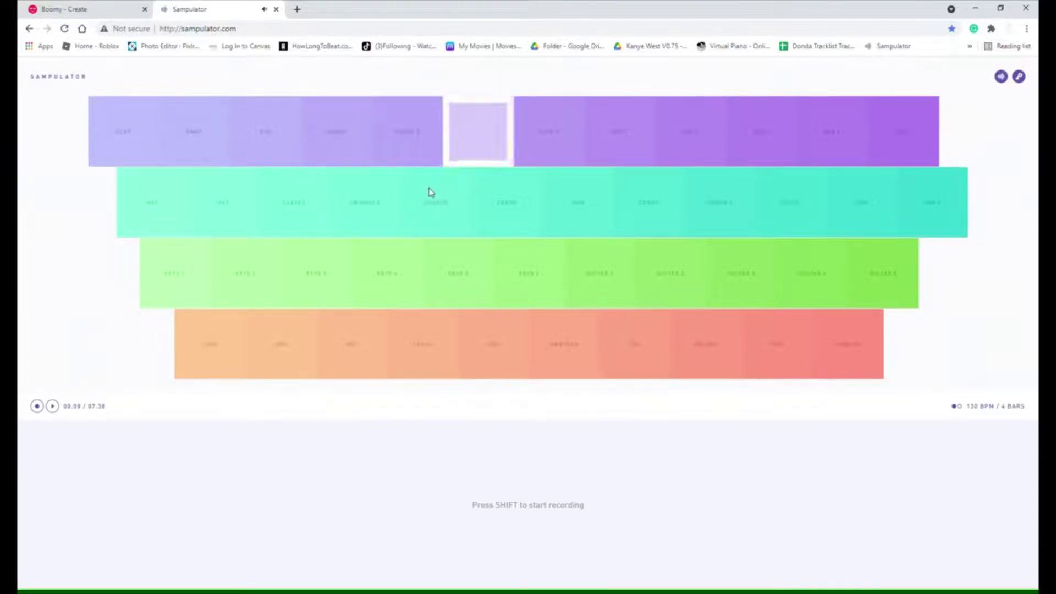
key(5)
key(6)
key(5)
click(431, 193)
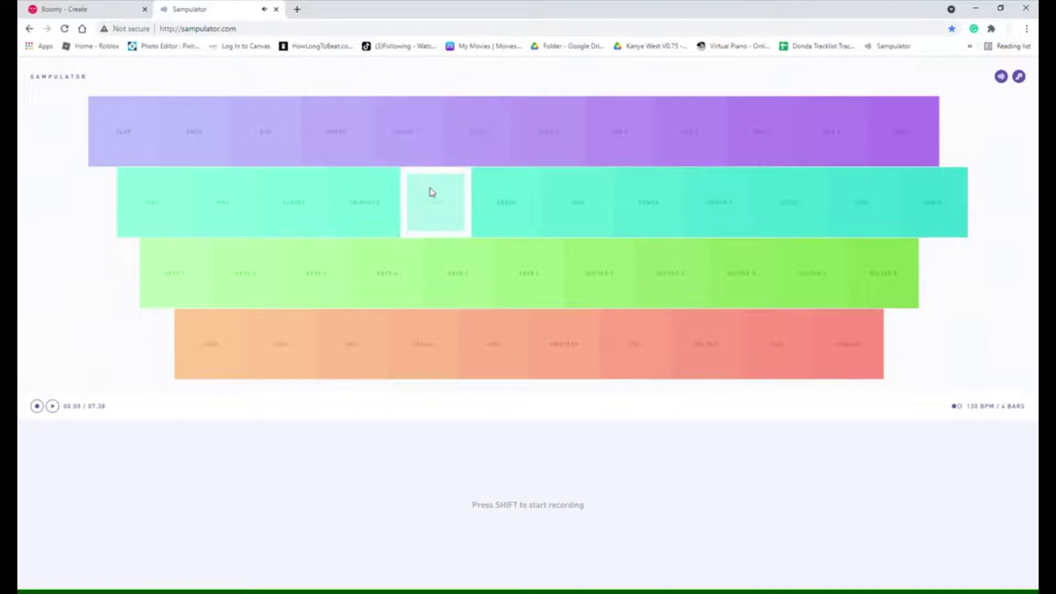
key(6)
key(5)
click(444, 196)
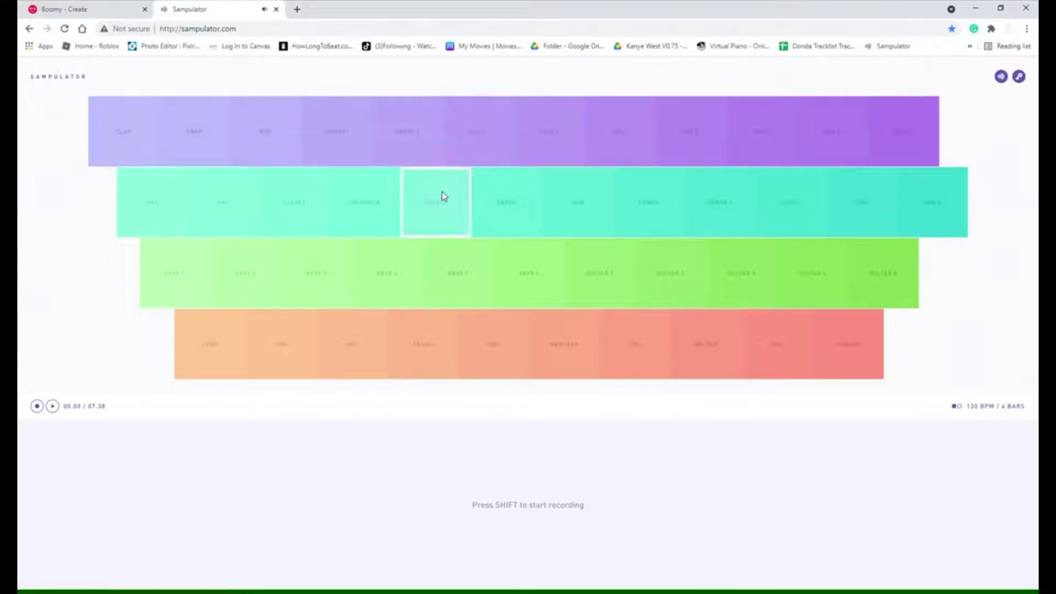
key(6)
key(6)
key(5)
key(6)
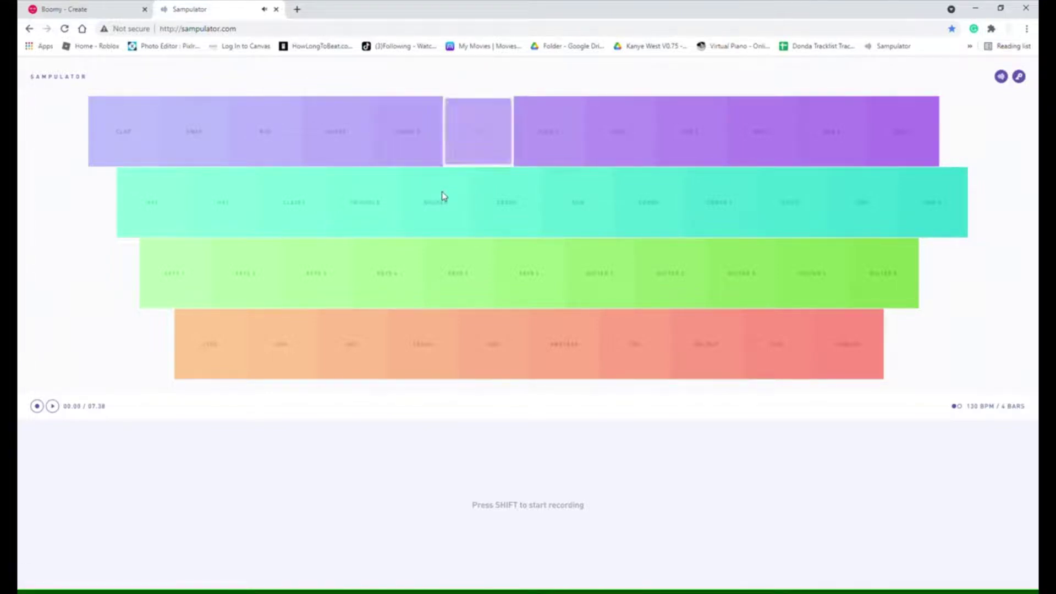
key(5)
- Play Snare and Snare 2 hits leading into four rapid runs across Snare, Snare 2 and Kick
key(4)
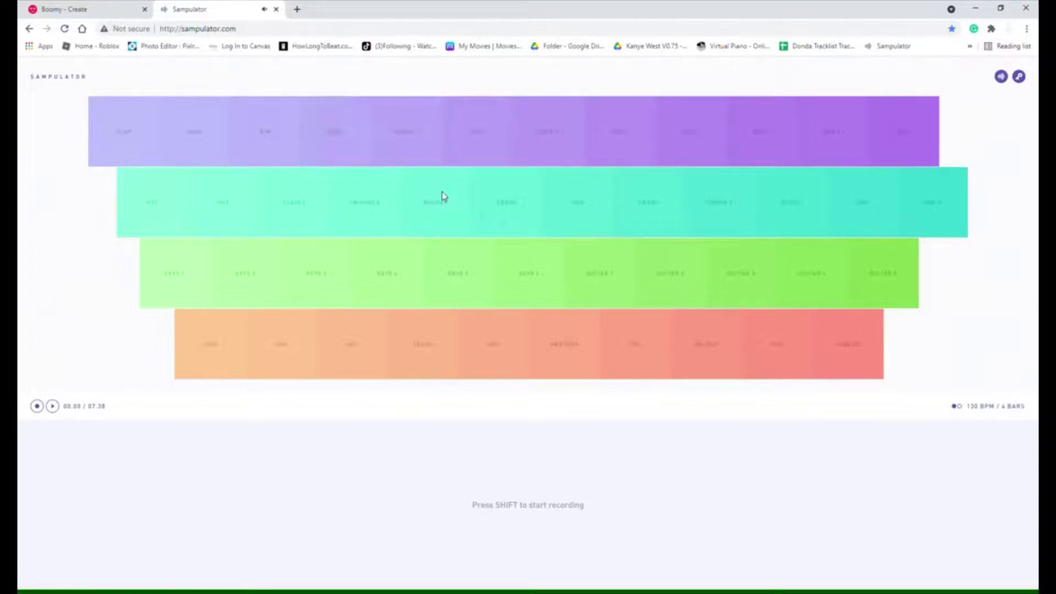
key(4)
key(5)
key(4)
key(5)
key(6)
key(4)
key(5)
key(6)
key(4)
key(5)
key(6)
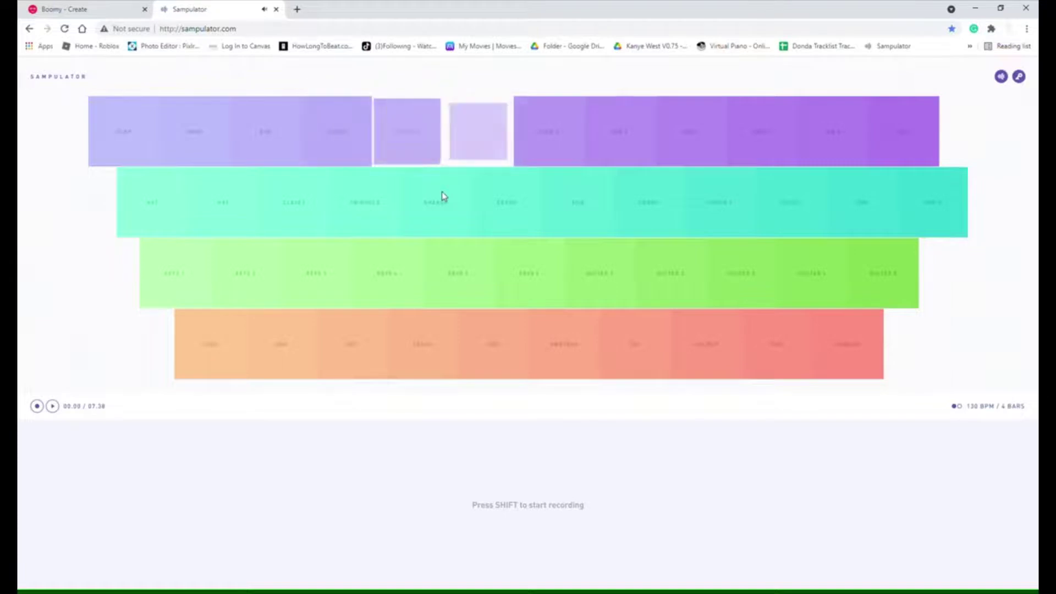
key(4)
key(5)
key(6)
- Play twelve repeated hits on the Snare pad
key(4)
key(4)
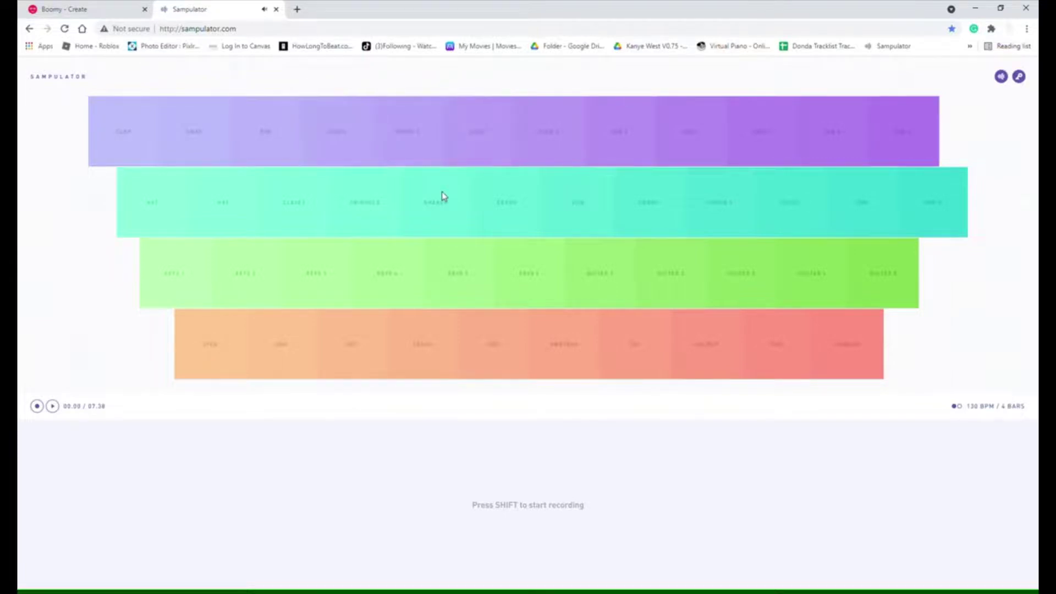
key(4)
key(4)
key(4)
key(4)
key(4)
key(4)
key(4)
key(4)
key(4)
key(4)
- Play a rhythm mixing Crash hits with single and doubled Snare hits, adding Kick hits toward the end
key(y)
key(4)
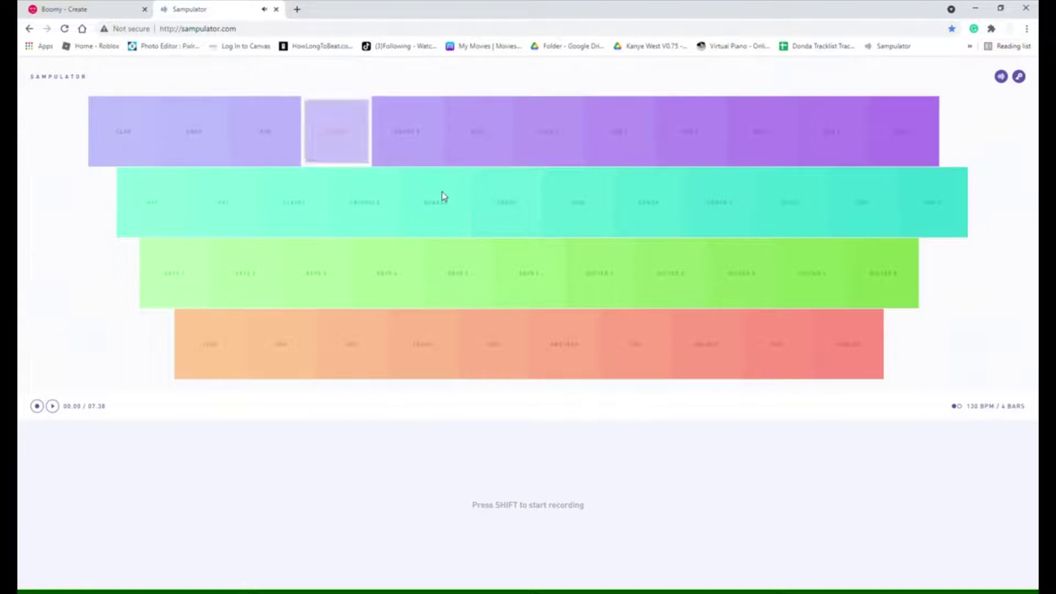
key(4)
key(y)
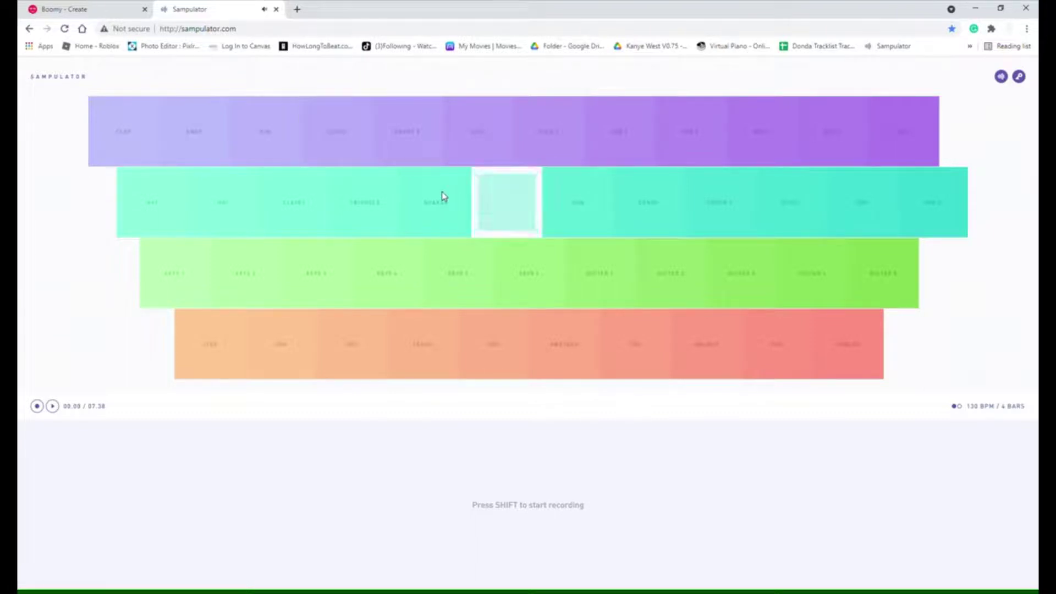
key(4)
key(4)
key(y)
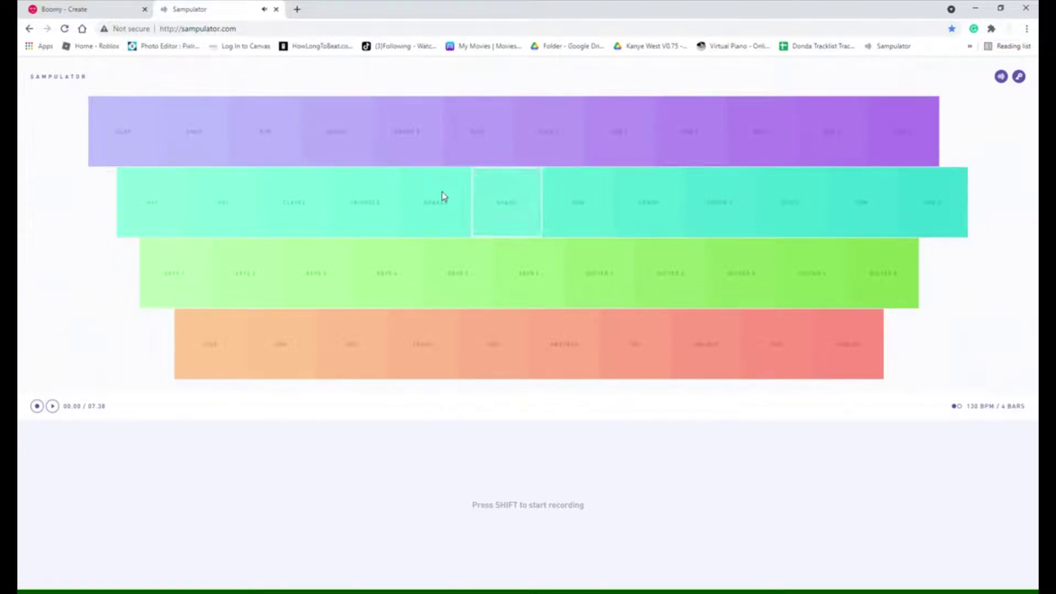
key(y)
key(y)
key(4)
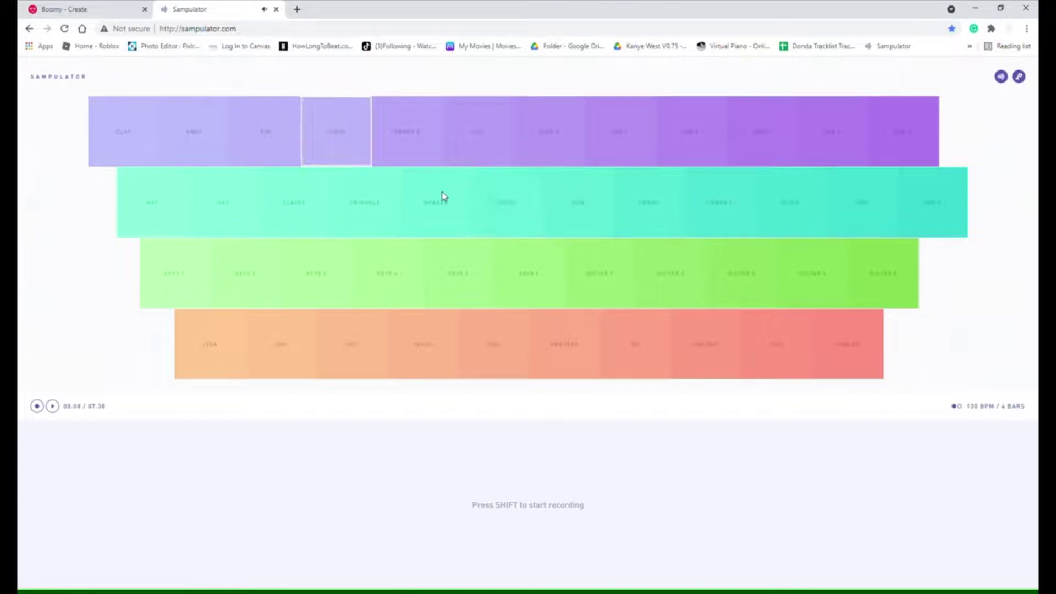
key(y)
key(6)
key(y)
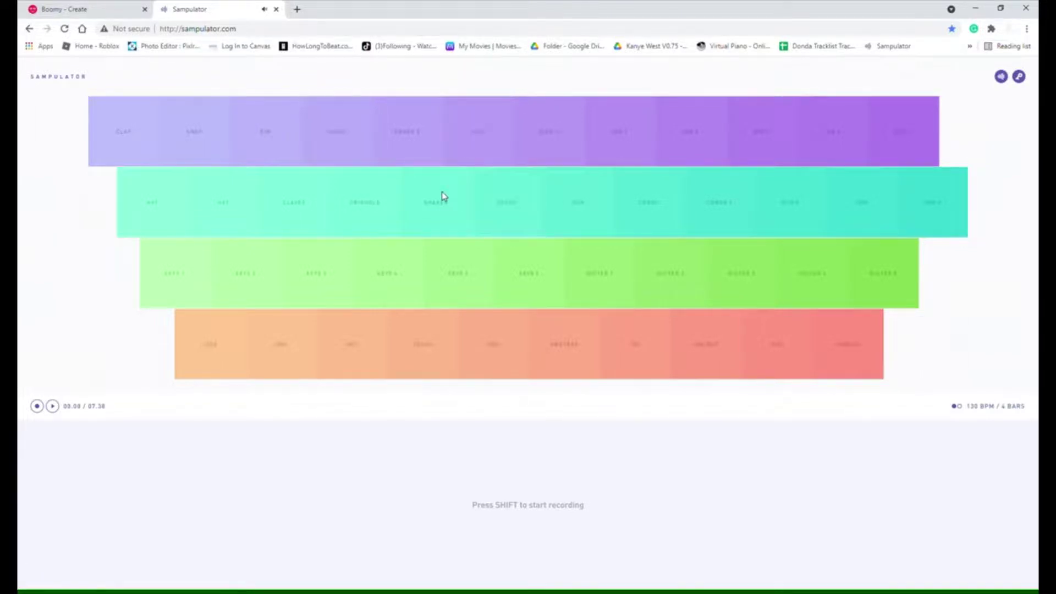
key(4)
key(6)
- Play eight repeated hits on the seventh turquoise pad
key(u)
key(u)
key(u)
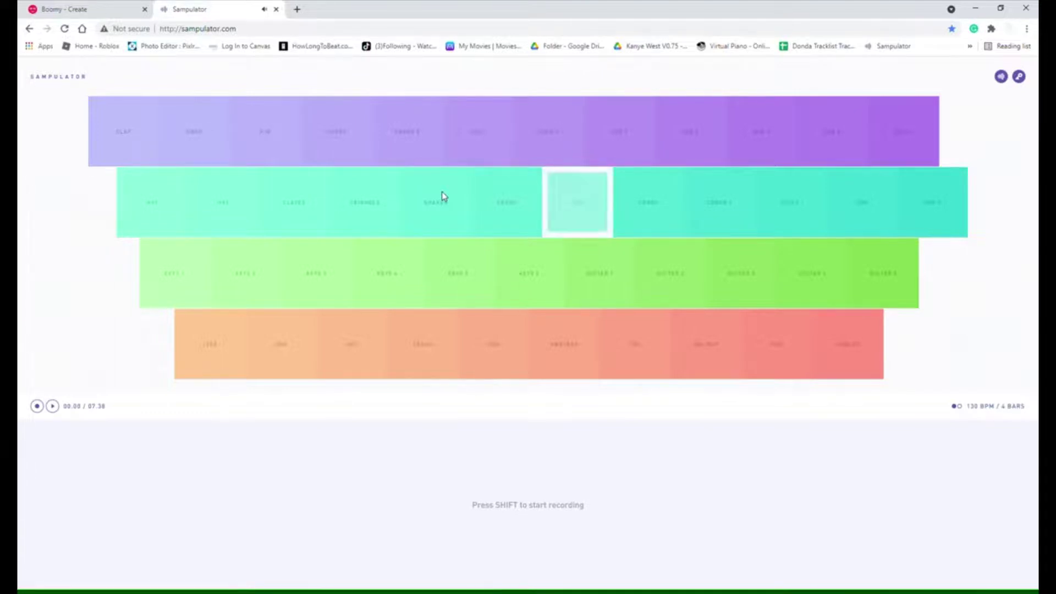
key(u)
key(u)
key(u)
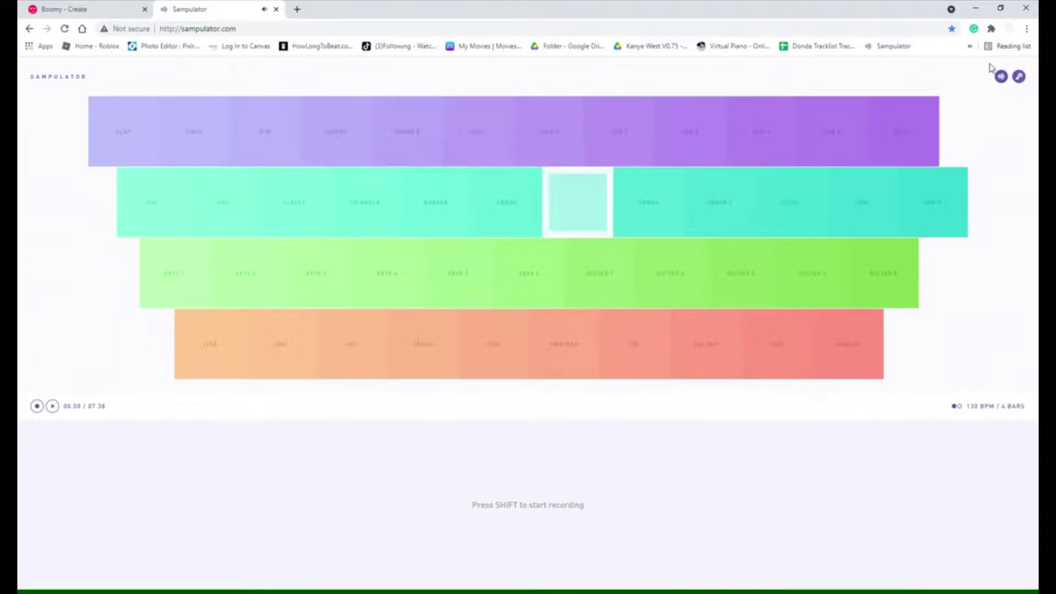
key(u)
key(u)
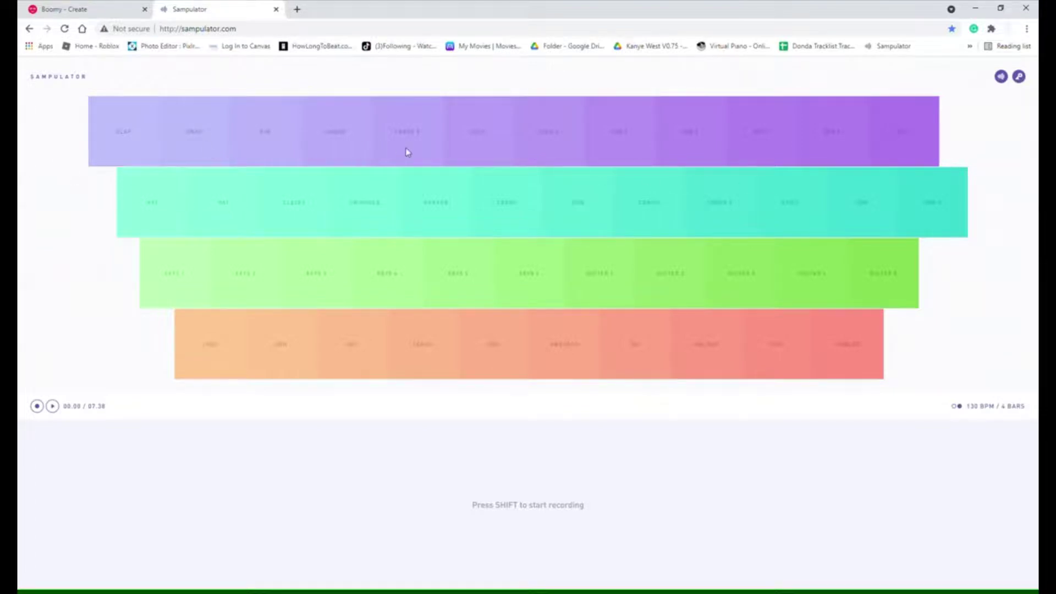
- Play two Crash hits, two Shaker hits and two more Crash hits
key(y)
key(y)
key(t)
key(t)
key(y)
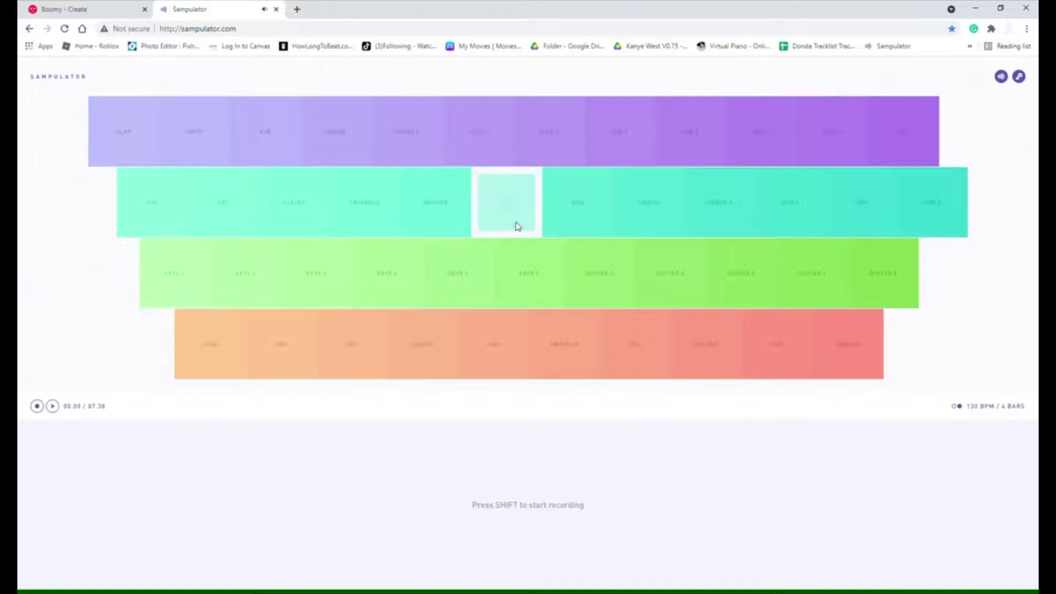
key(y)
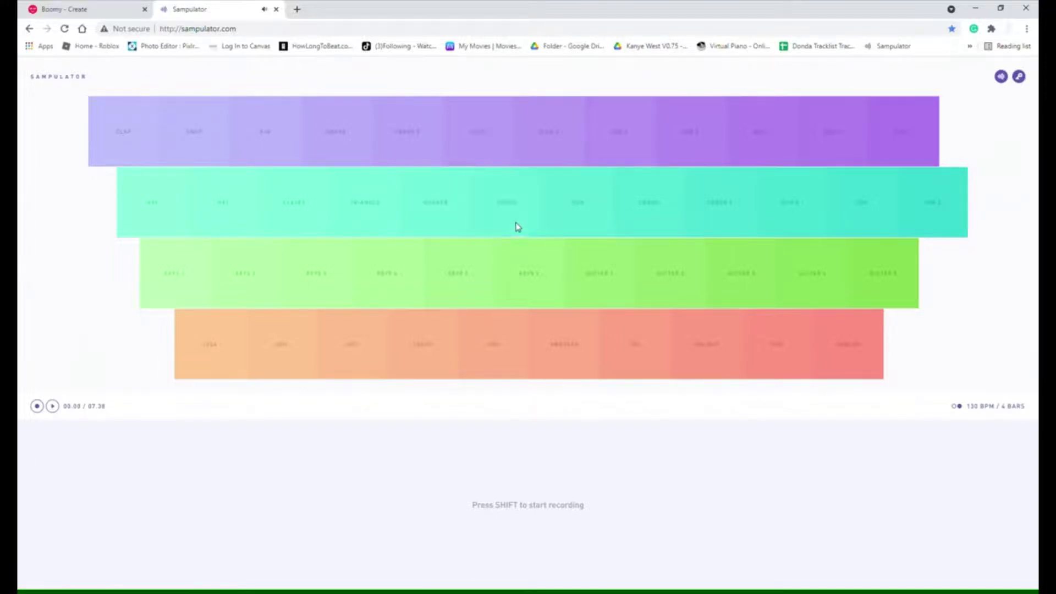
- Play six Crash hits, starting the sequence playback after the first and stopping it after the fourth
key(y)
key(space)
key(y)
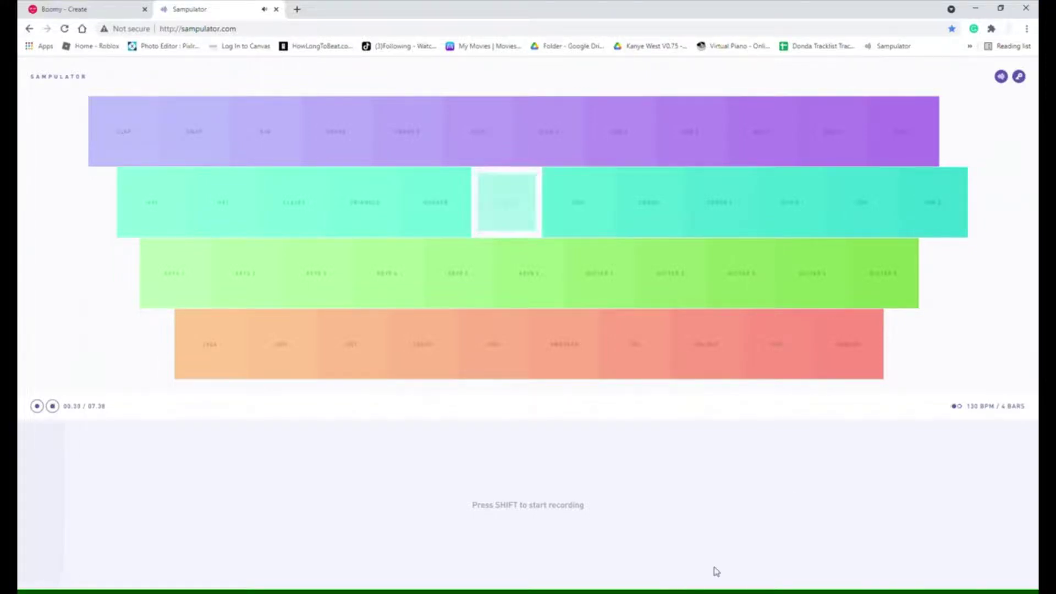
key(y)
key(y)
click(52, 406)
key(y)
key(y)
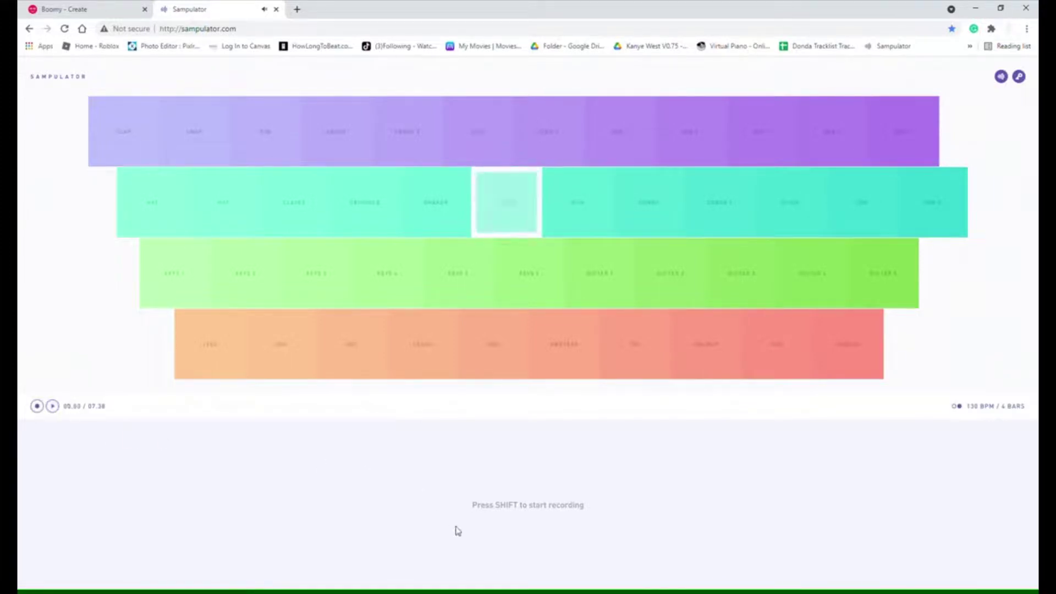
- Play two Crash hits, a Kick, a Shaker, three Crash hits, another Kick and two more Crash hits
key(y)
key(y)
key(6)
key(t)
key(y)
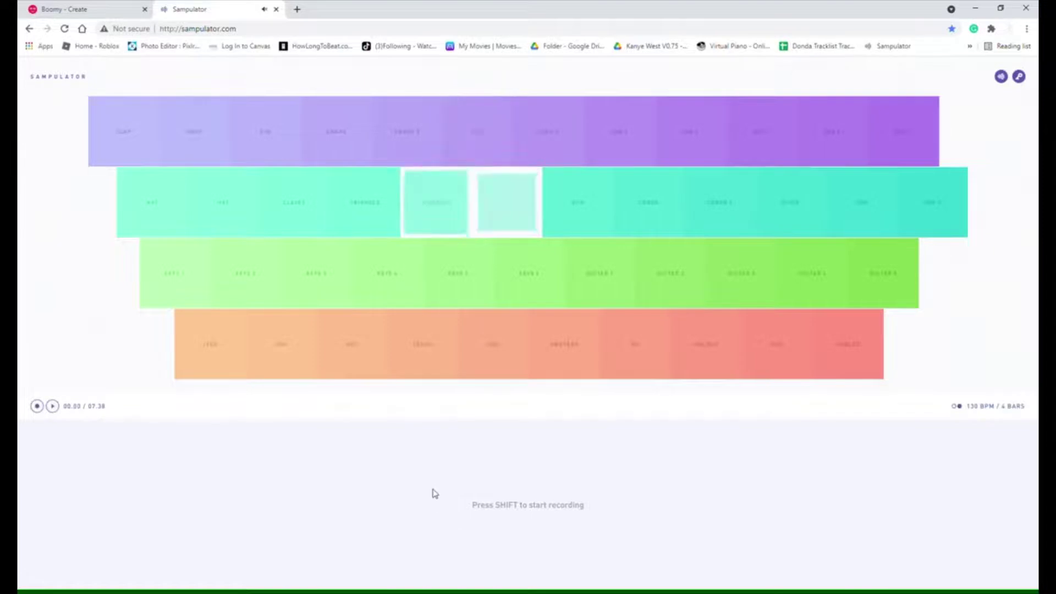
key(y)
key(y)
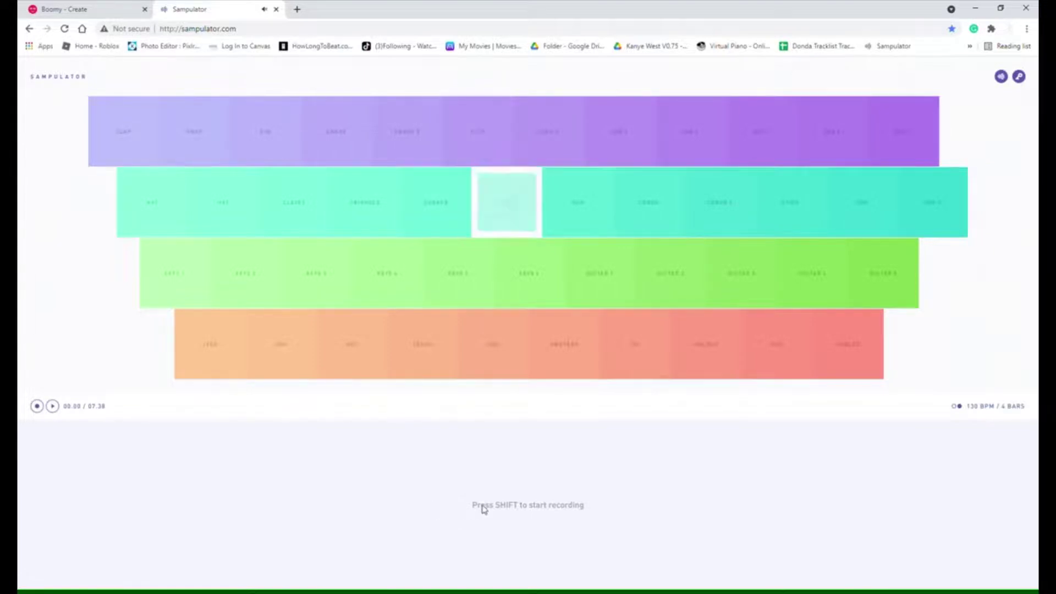
key(6)
key(y)
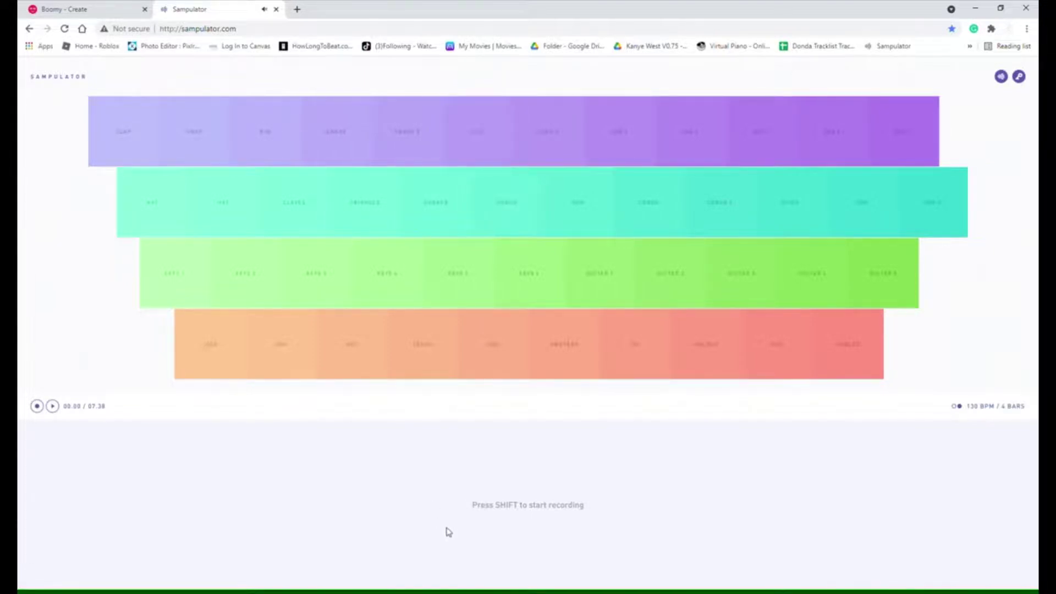
key(y)
- Play seven repeated Kick hits followed by a Crash, Kick, Crash pattern
key(6)
key(6)
key(6)
key(6)
key(6)
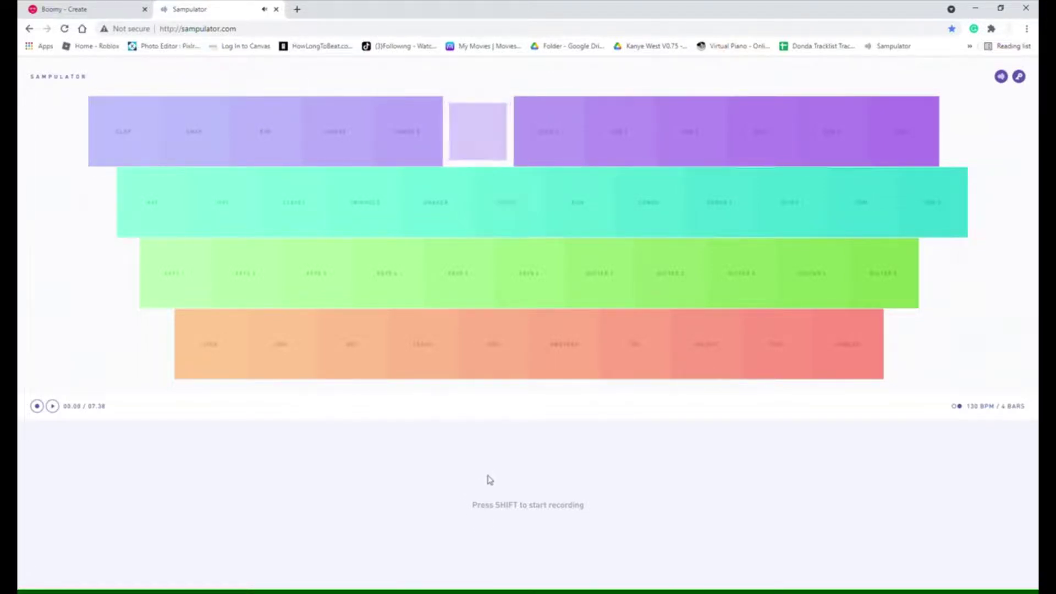
key(6)
key(6)
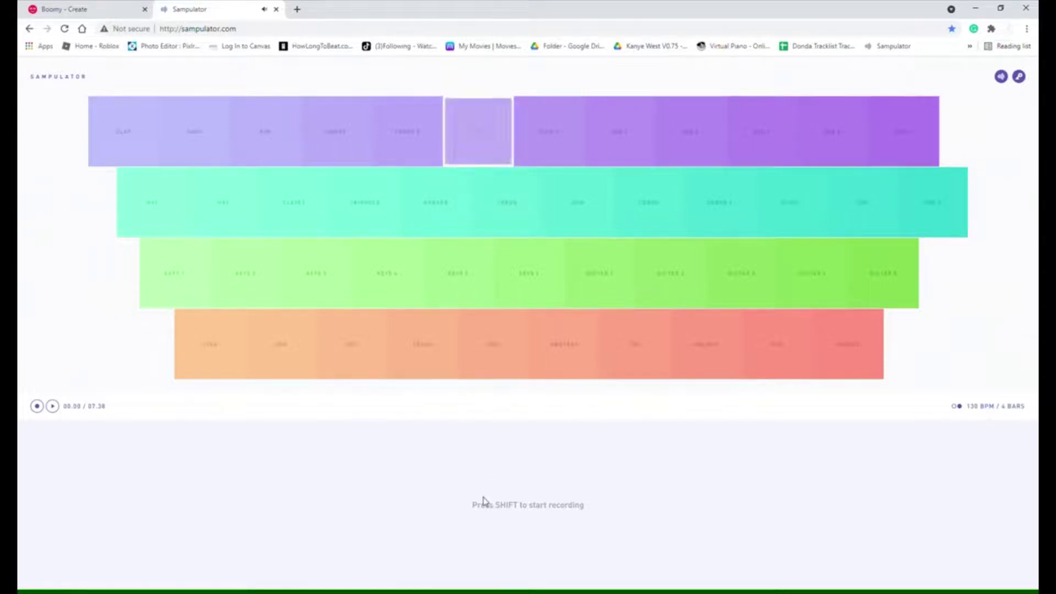
key(y)
key(6)
key(y)
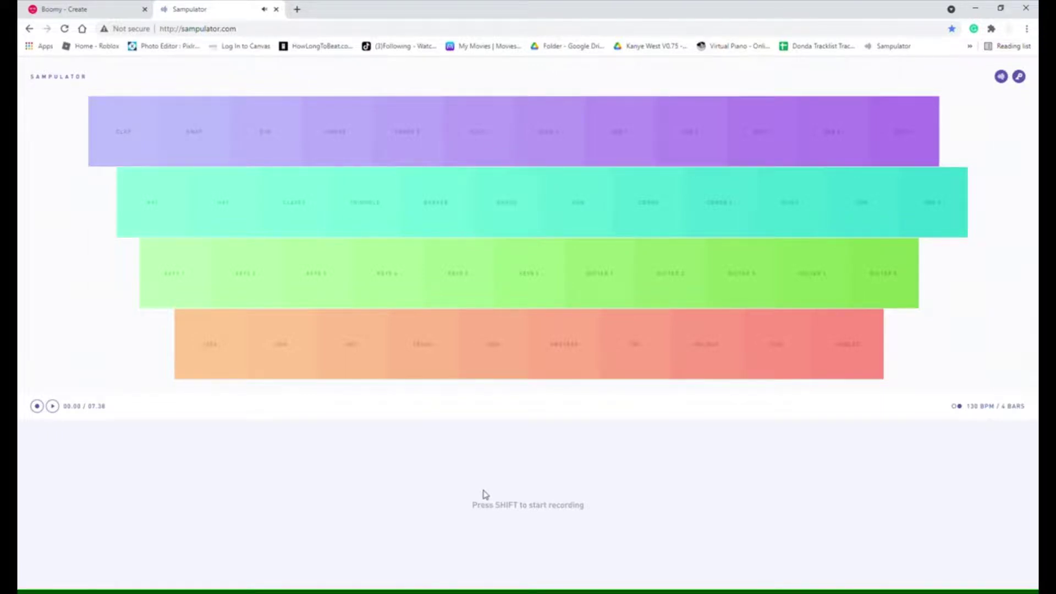
- Play a rhythm of single and doubled hits alternating between the seventh turquoise pad and the Crash pad
key(u)
key(u)
key(y)
key(y)
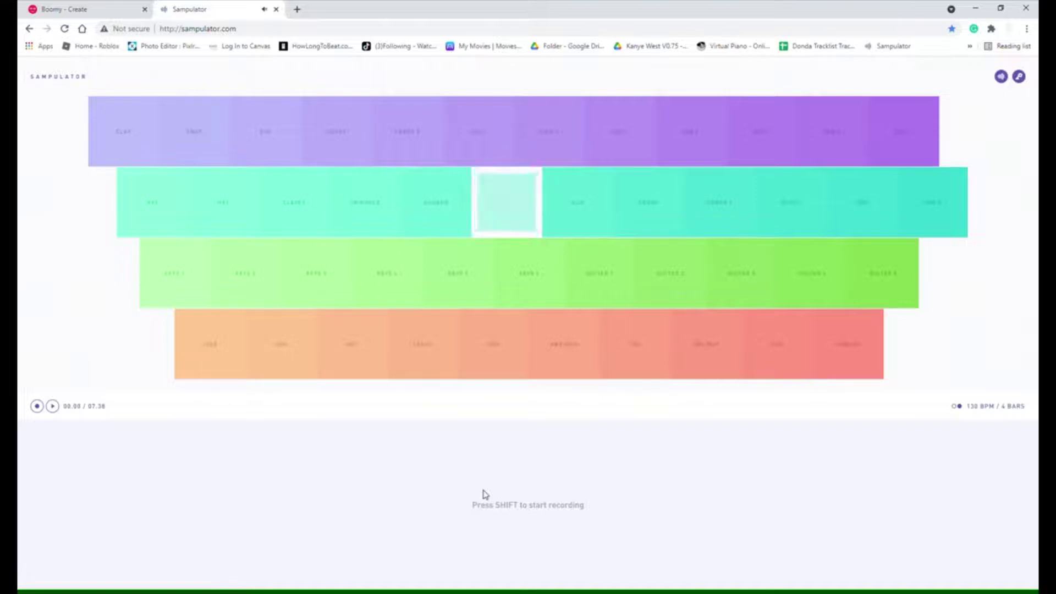
key(u)
key(y)
key(y)
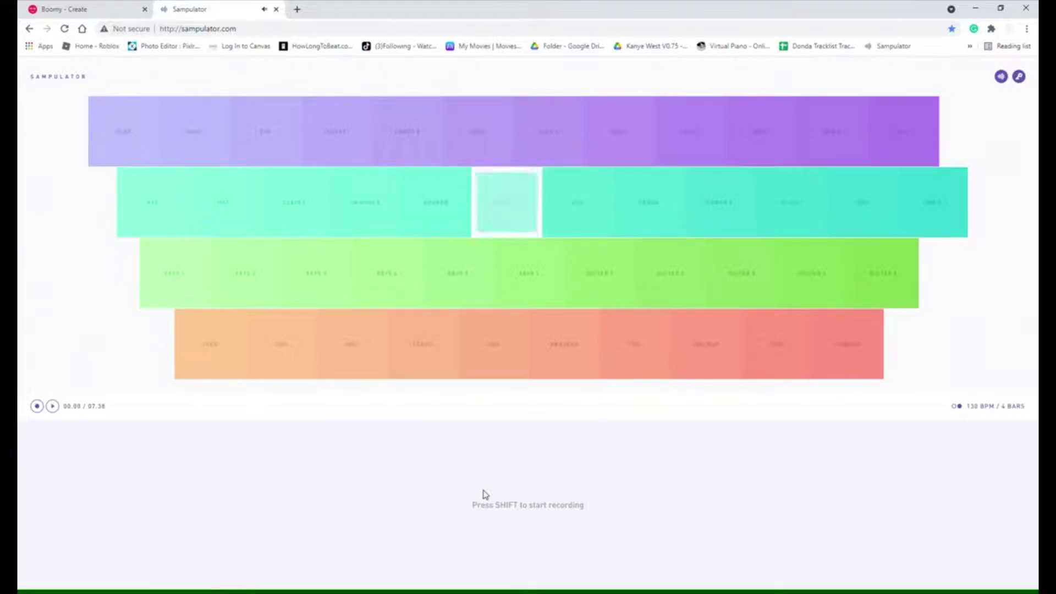
key(u)
key(y)
key(u)
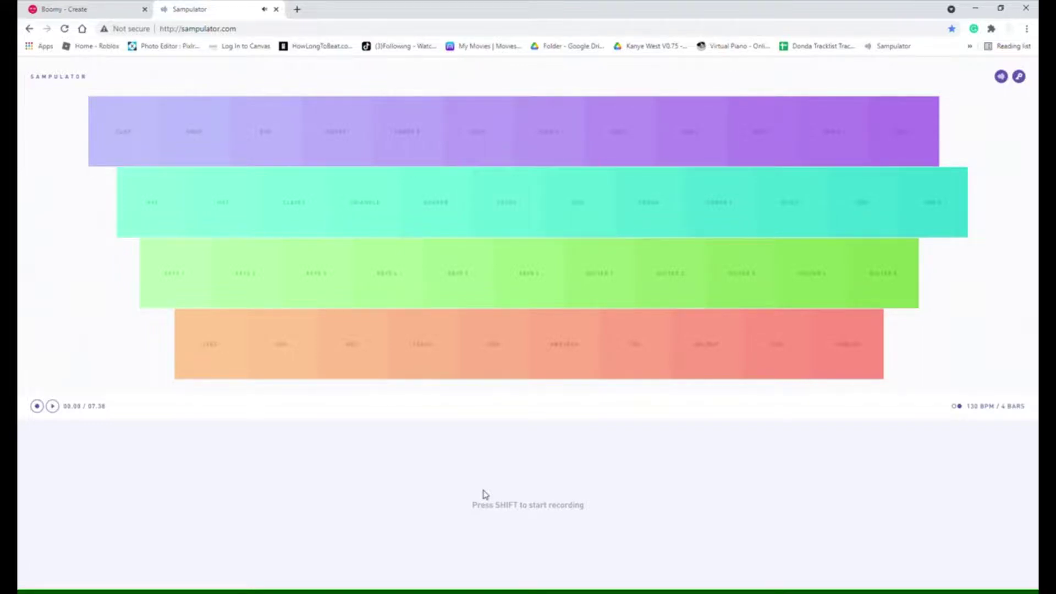
- Play one Crash, two hits on the seventh turquoise pad, and twice a doubled Crash followed by one seventh-pad hit
key(y)
key(u)
key(u)
key(y)
key(y)
key(u)
key(y)
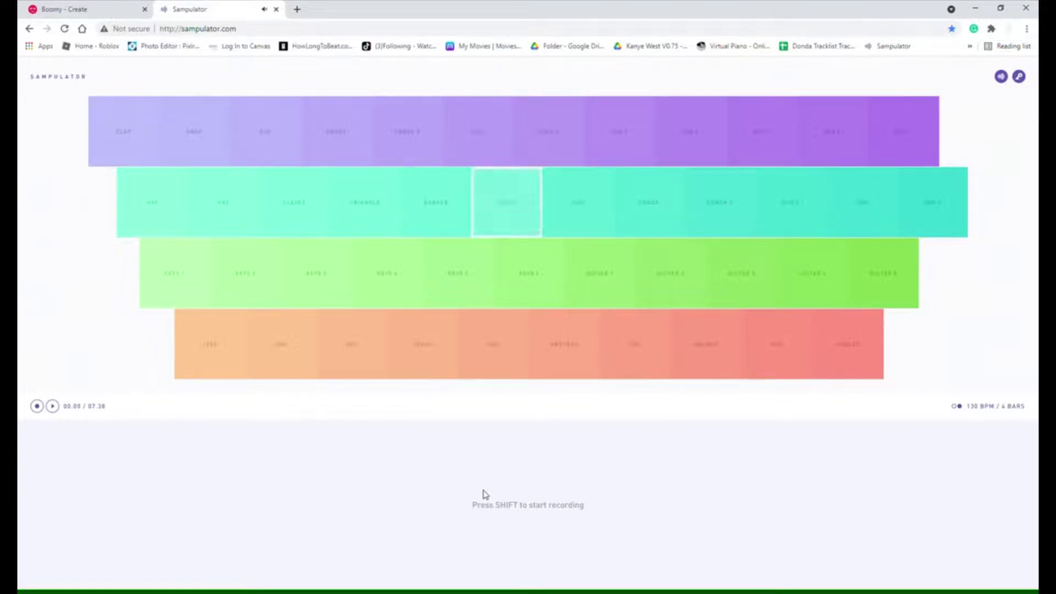
key(y)
key(u)
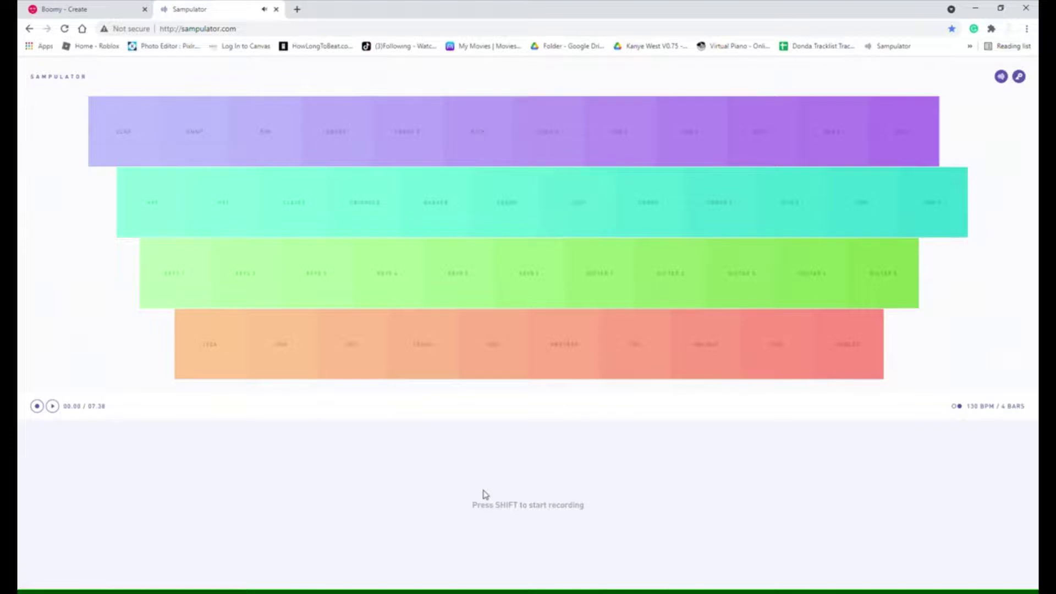
- Alternate Crash and the seventh turquoise pad three times, adding one extra seventh-pad hit and a closing Crash
key(y)
key(u)
key(y)
key(u)
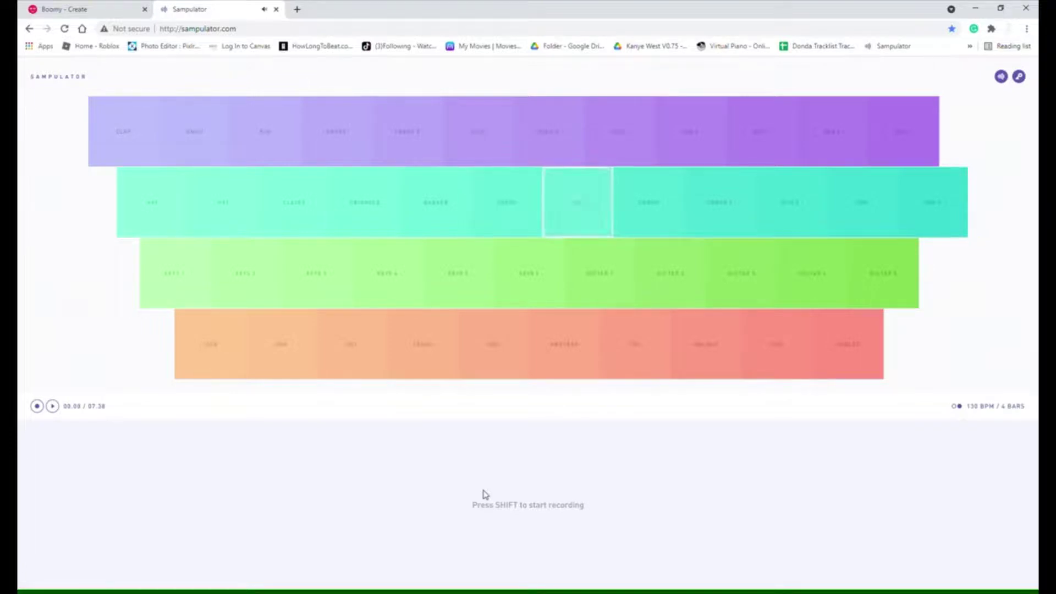
key(y)
key(u)
key(u)
key(y)
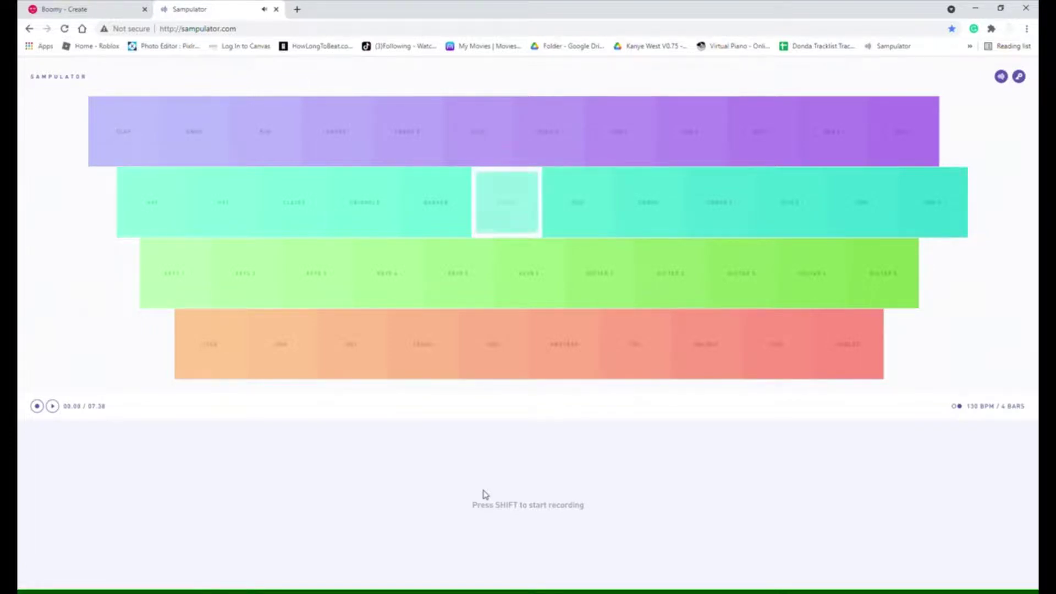
- Play the seventh turquoise pad, a Crash, three seventh-pad hits, two Crash hits and one more seventh-pad hit
key(u)
key(y)
key(u)
key(u)
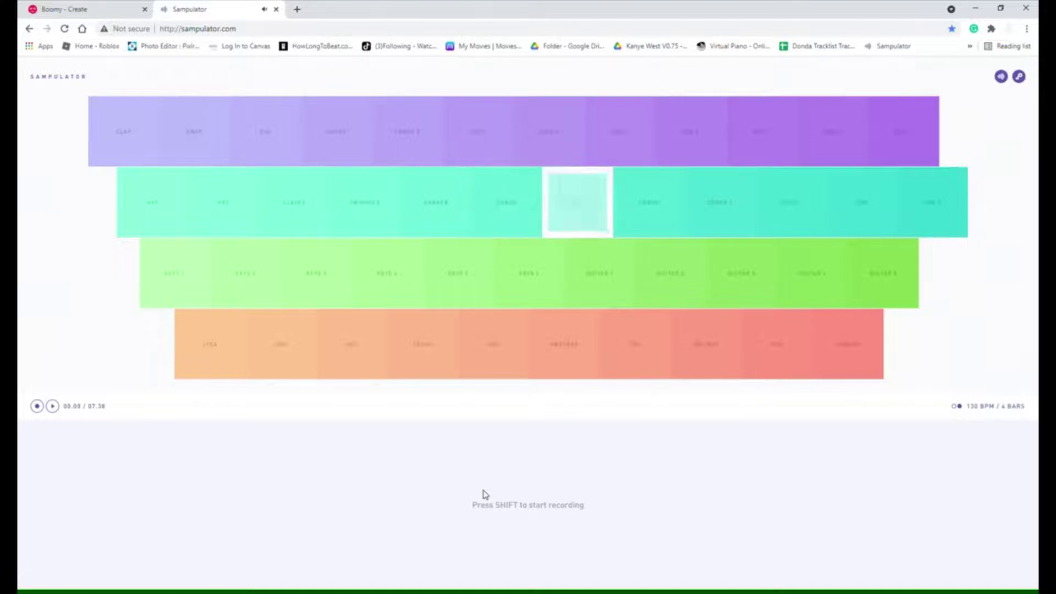
key(u)
key(y)
key(y)
key(u)
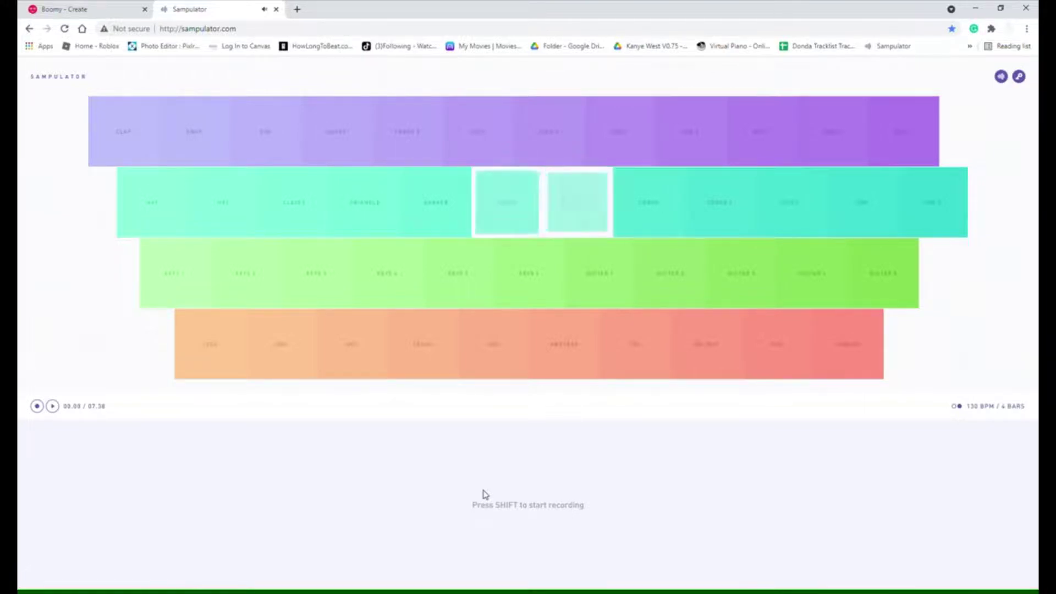
- Play four hits on the seventh turquoise pad, one Crash hit, and four more hits on the seventh turquoise pad
key(u)
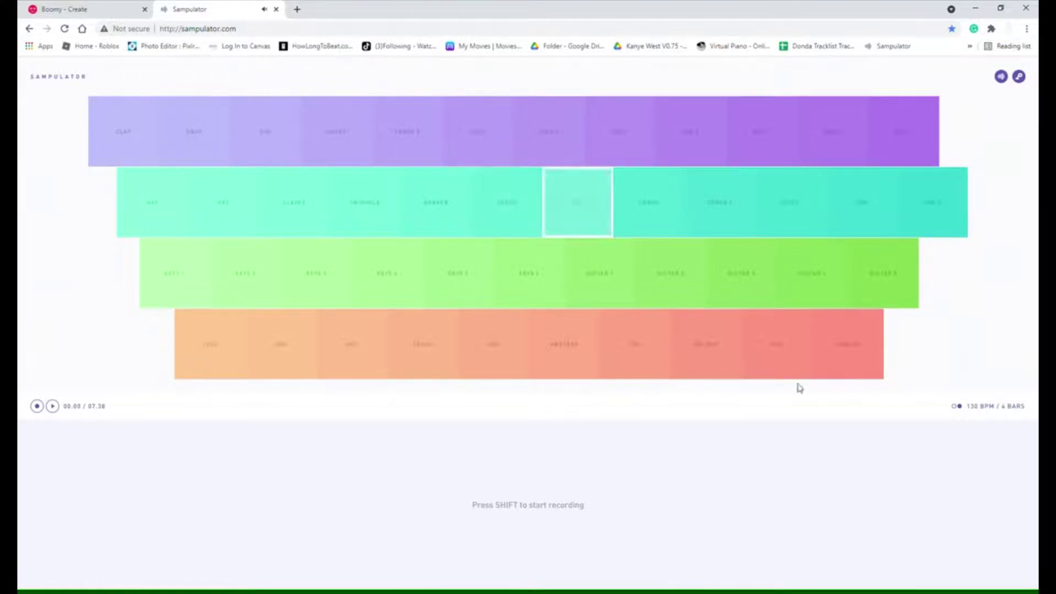
key(u)
key(u)
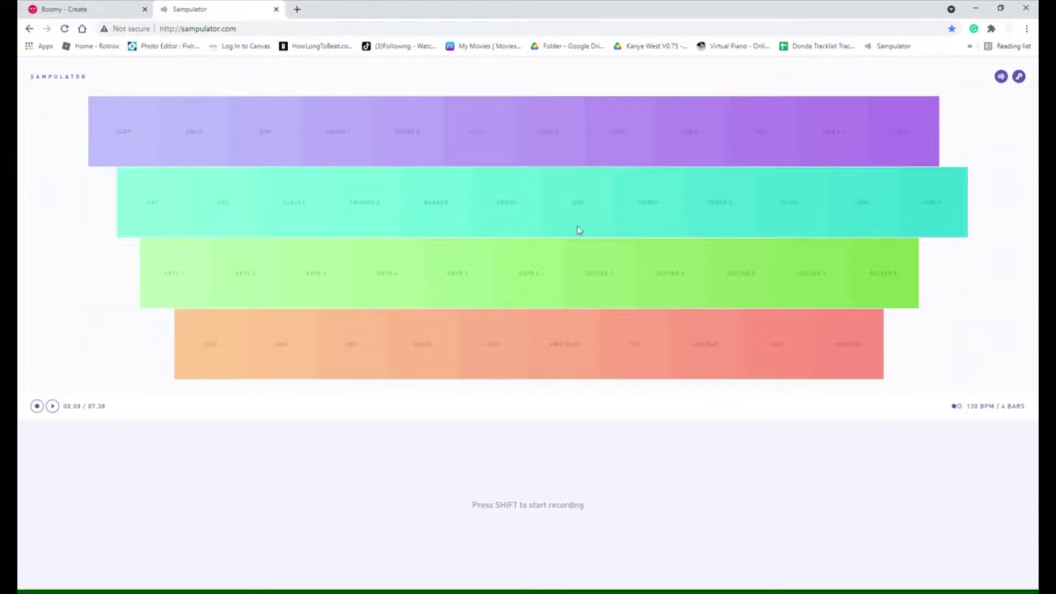
key(u)
key(y)
key(u)
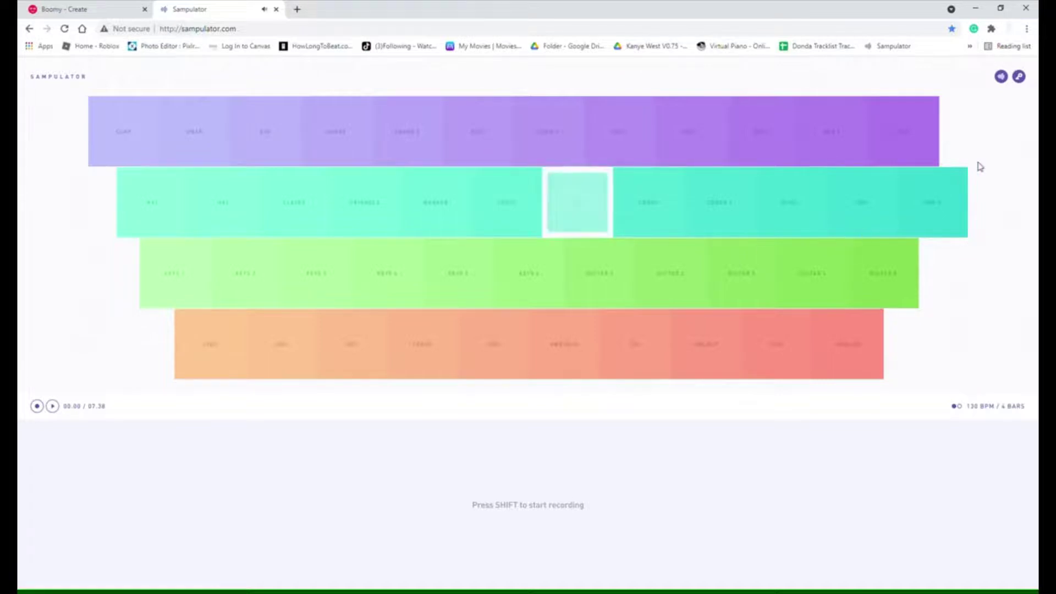
key(u)
key(u)
key(u)
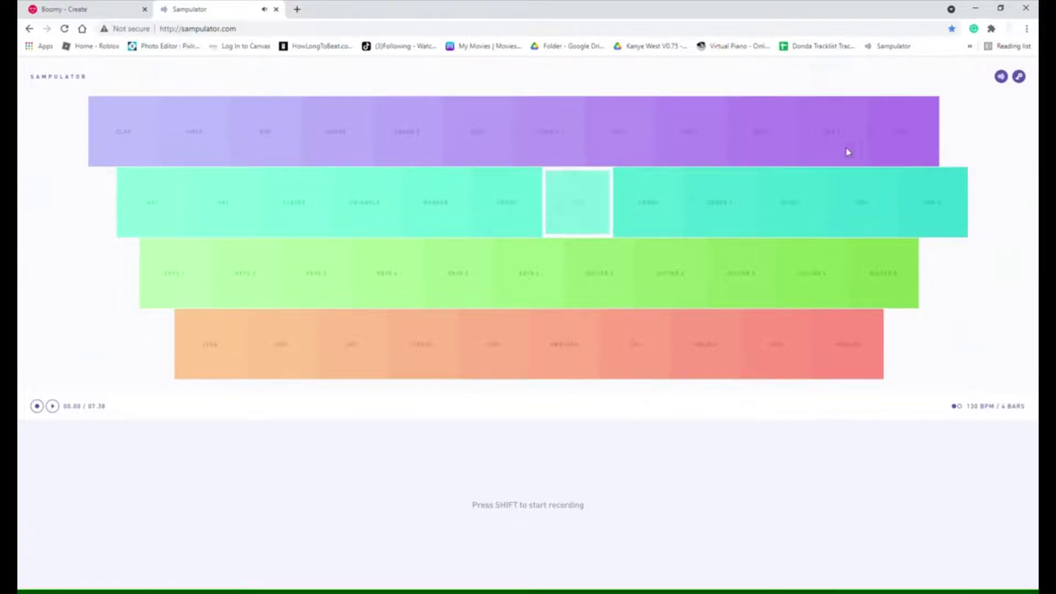
- Sound the ninth, eighth, tenth, twelfth and eleventh purple pads in that order
click(674, 127)
click(647, 134)
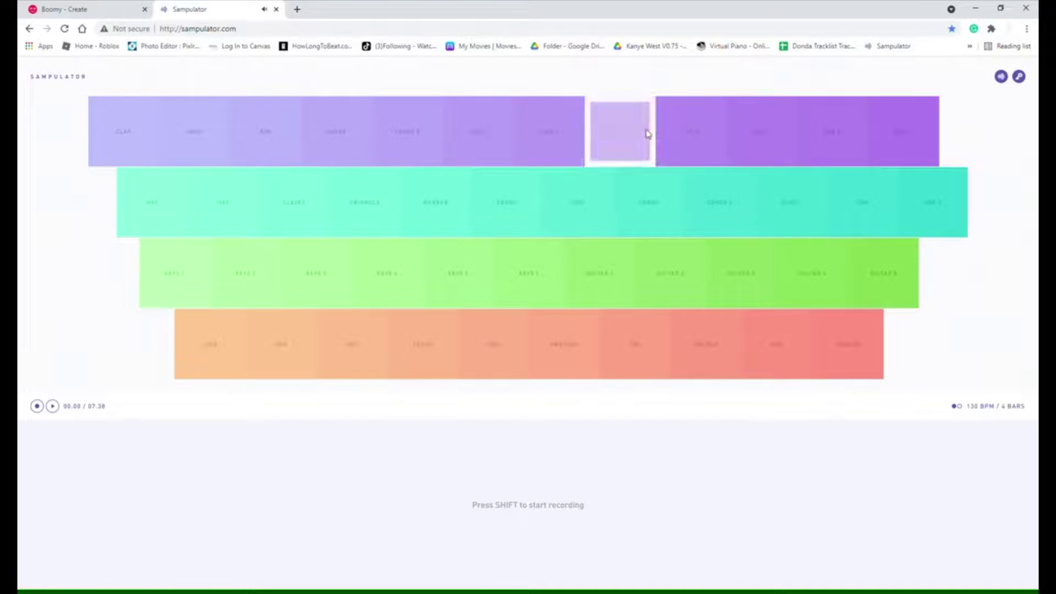
click(761, 140)
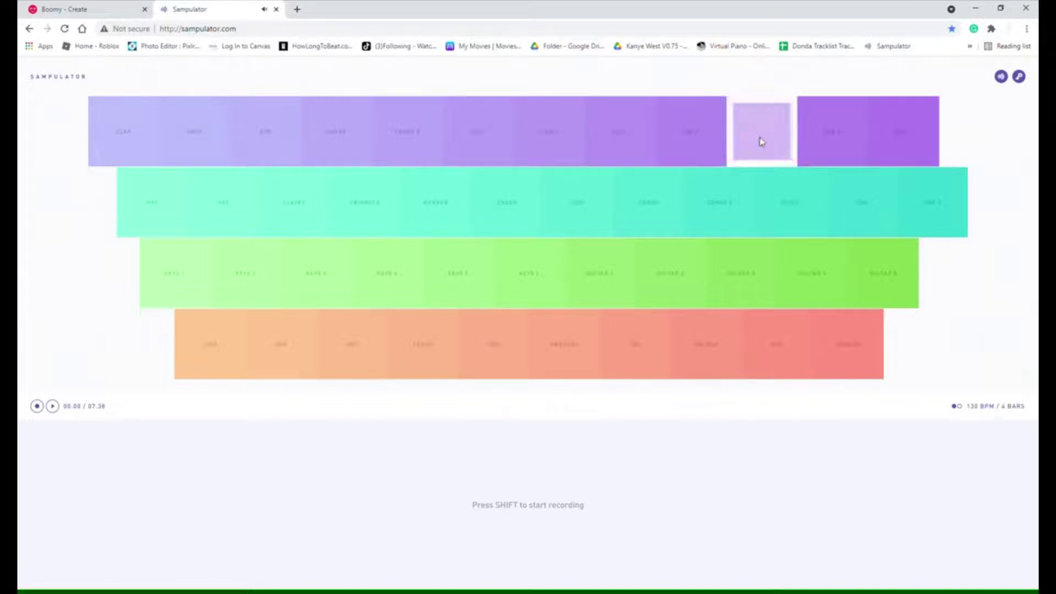
click(891, 133)
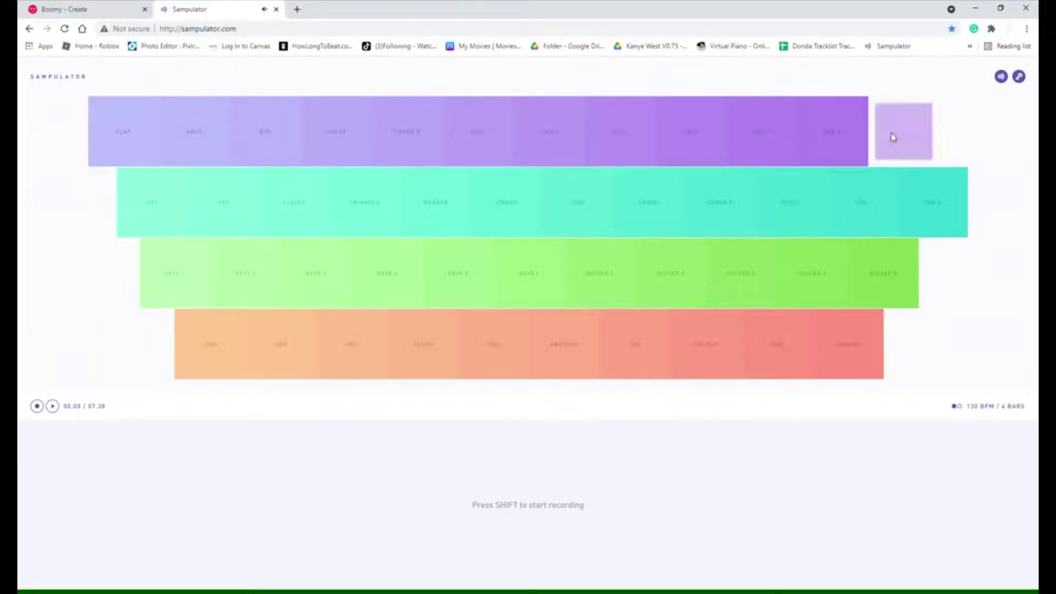
click(812, 139)
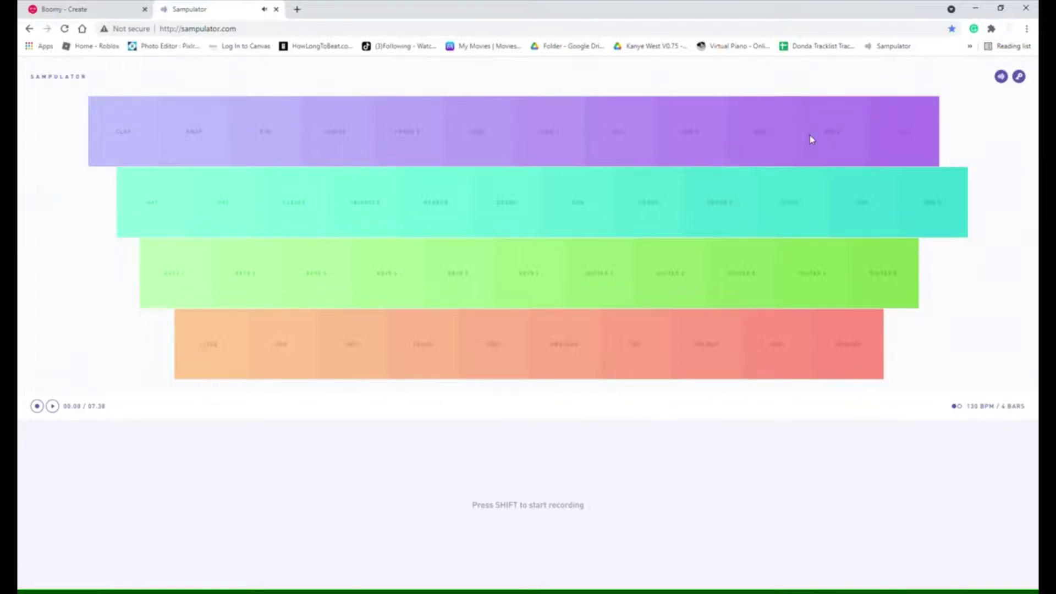
- Play the purple pads in the order twelfth, eleventh, tenth, eleventh, tenth, twelfth
key(equal)
click(802, 135)
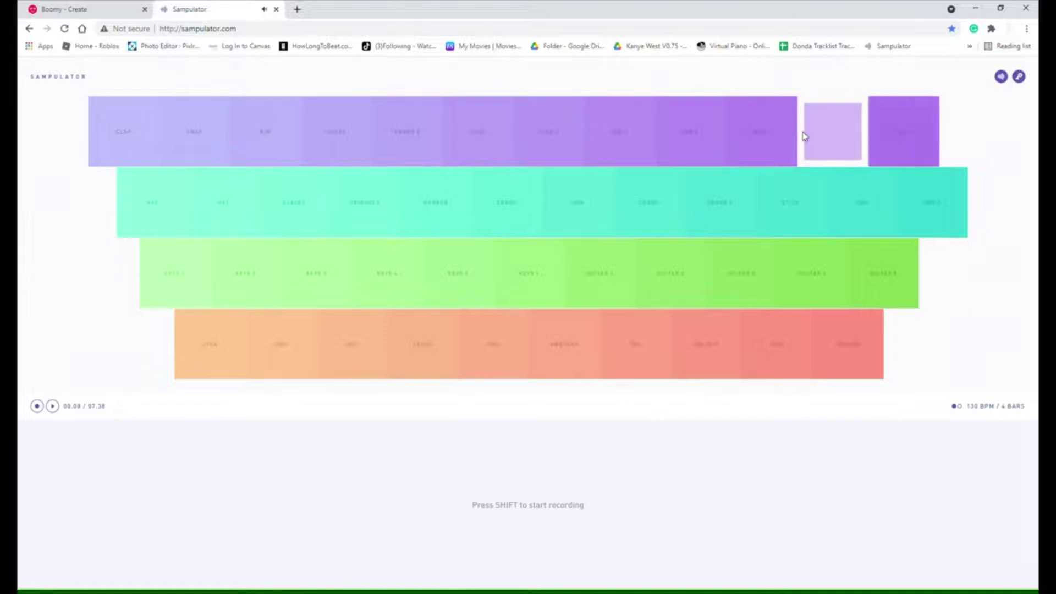
key(0)
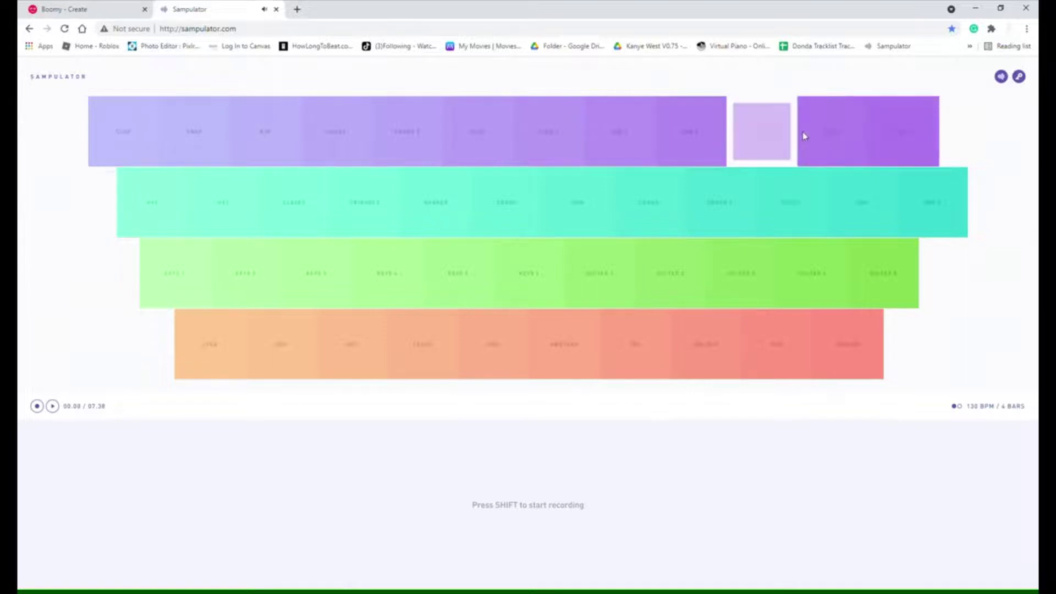
click(803, 133)
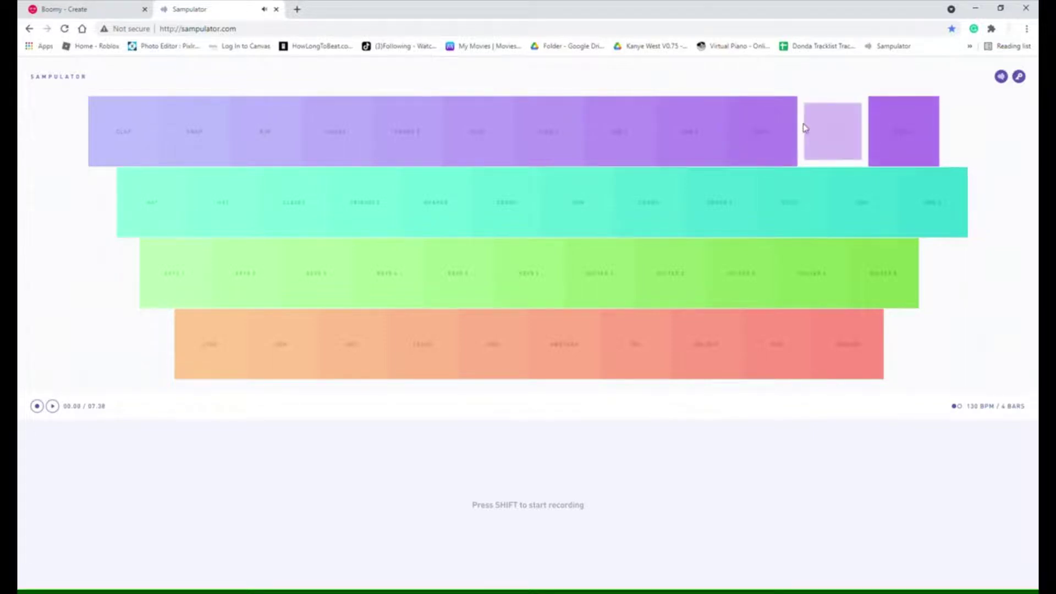
key(0)
key(equal)
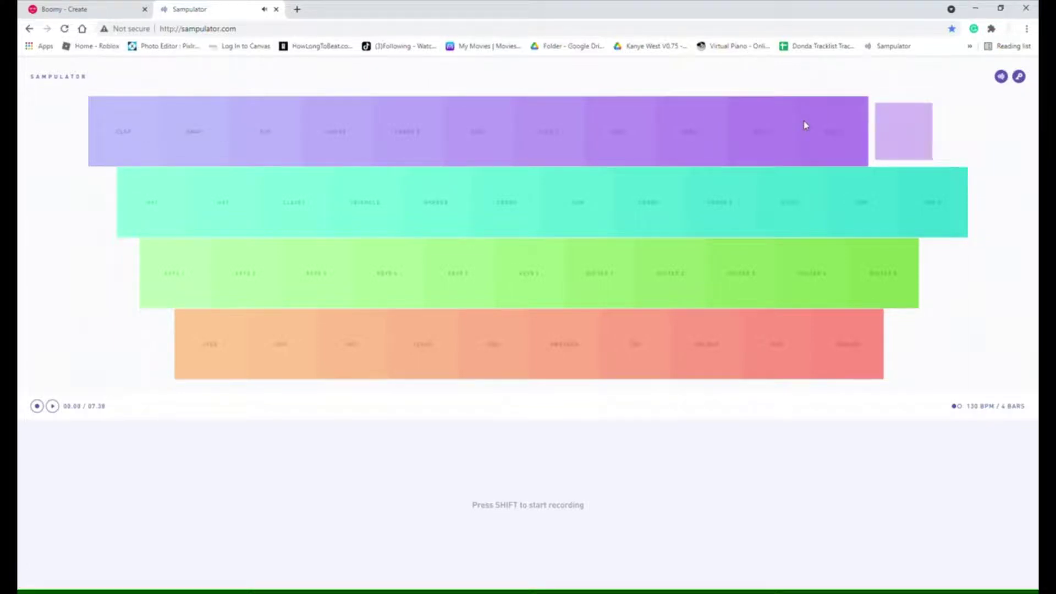
- Play an eleven-hit riff across the tenth, eleventh and twelfth purple pads, starting on the tenth and ending on the eleventh
key(0)
key(minus)
key(equal)
key(0)
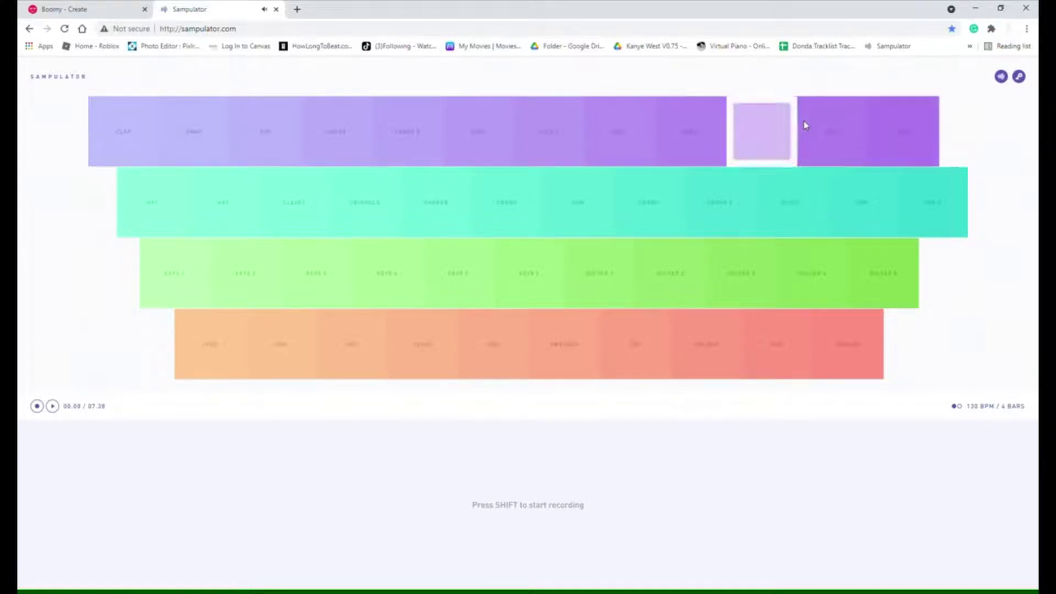
key(minus)
key(0)
key(minus)
key(equal)
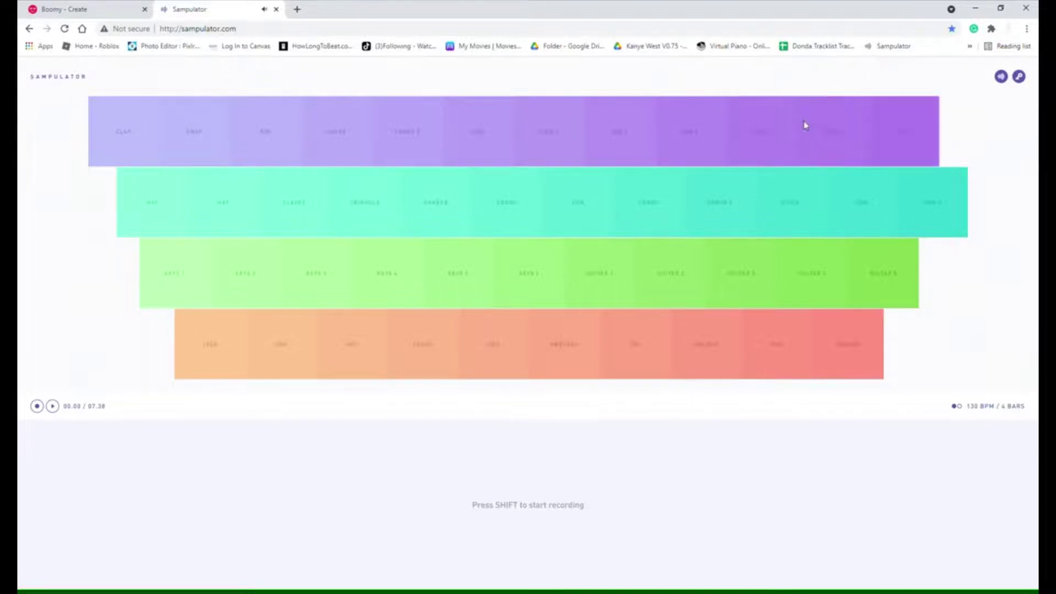
key(0)
key(equal)
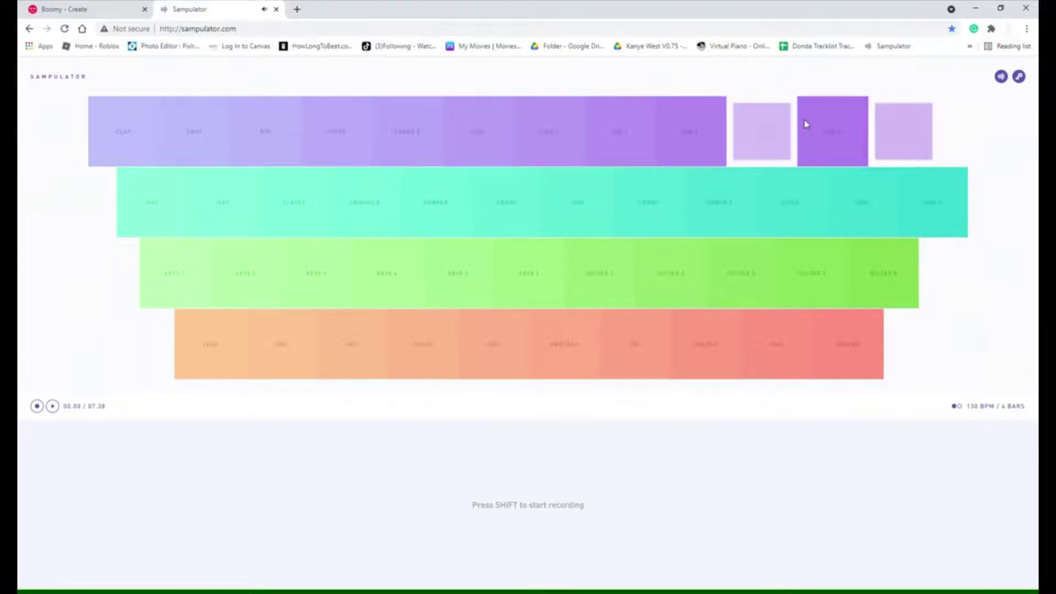
key(minus)
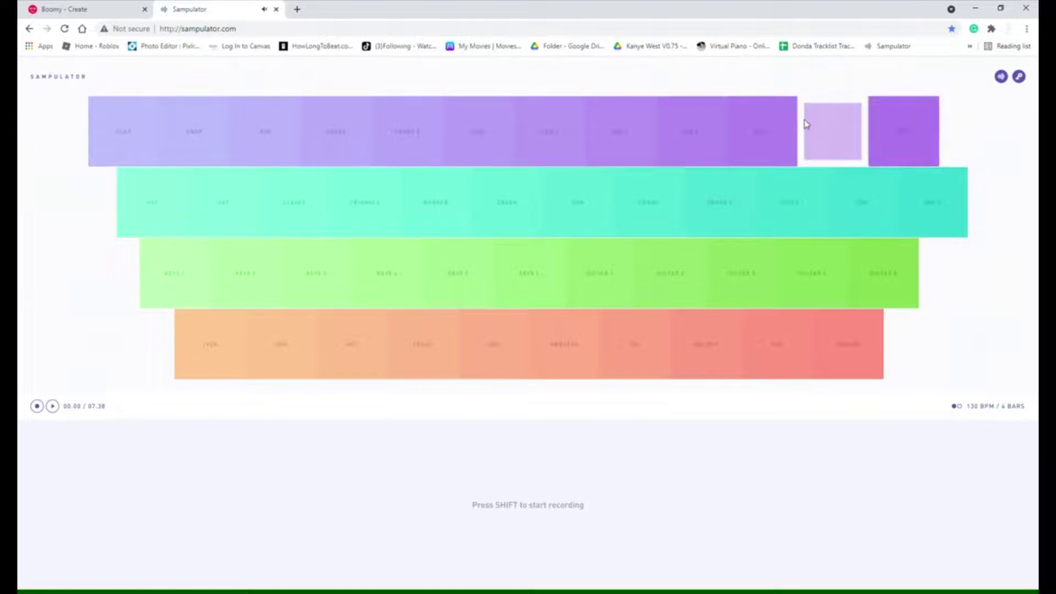
- Play the ninth, tenth and eighth purple pads in sequence twice, followed by two hits on the third purple pad
key(9)
key(0)
key(8)
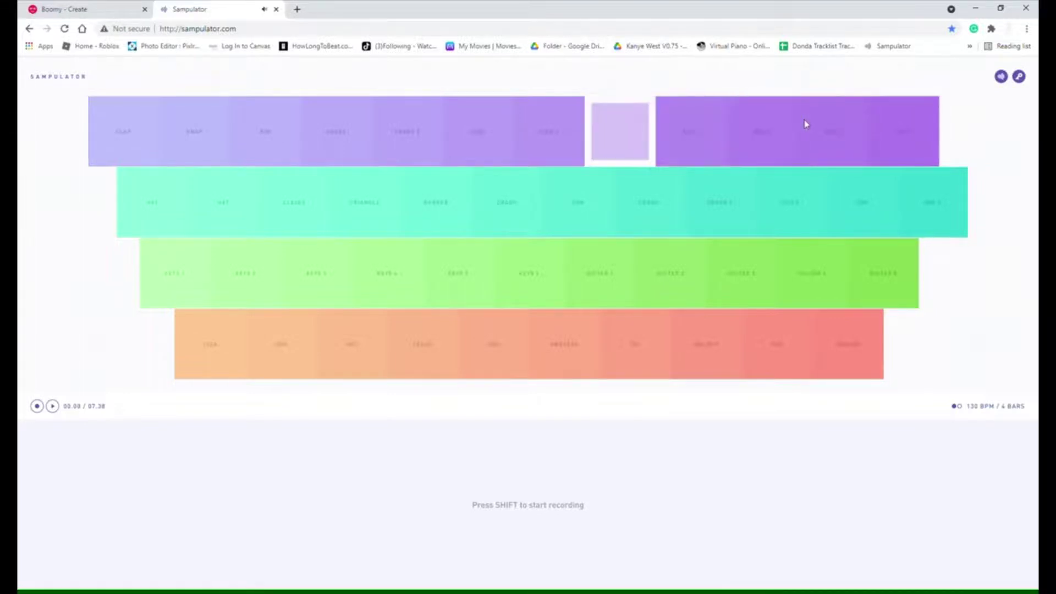
key(9)
key(0)
key(8)
key(3)
key(3)
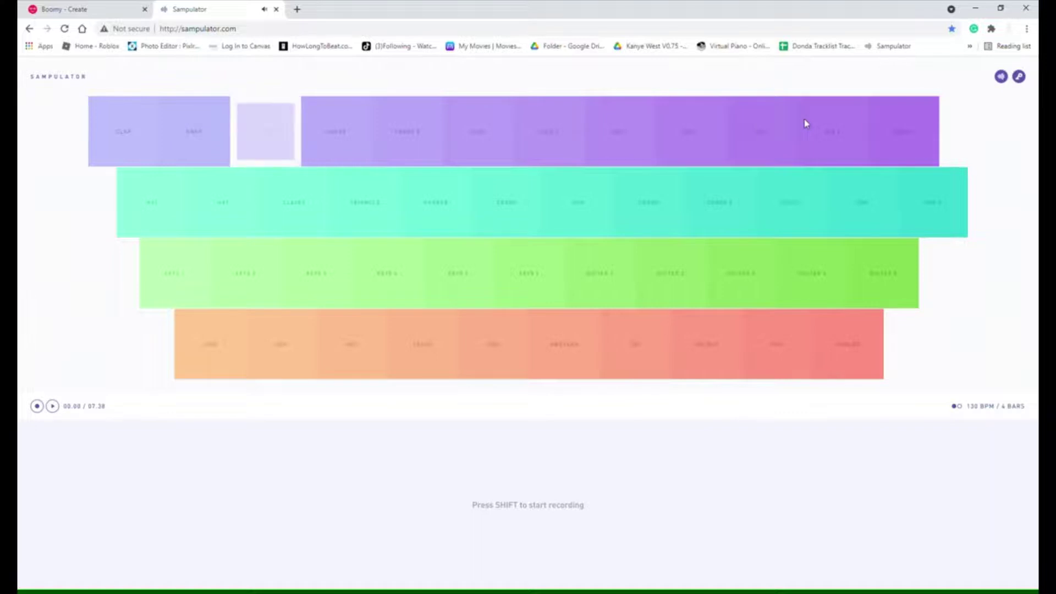
- Hit the third purple pad, then play the eighth turquoise and fourth purple pads alternately, finishing with four hits on the fourth purple pad
key(3)
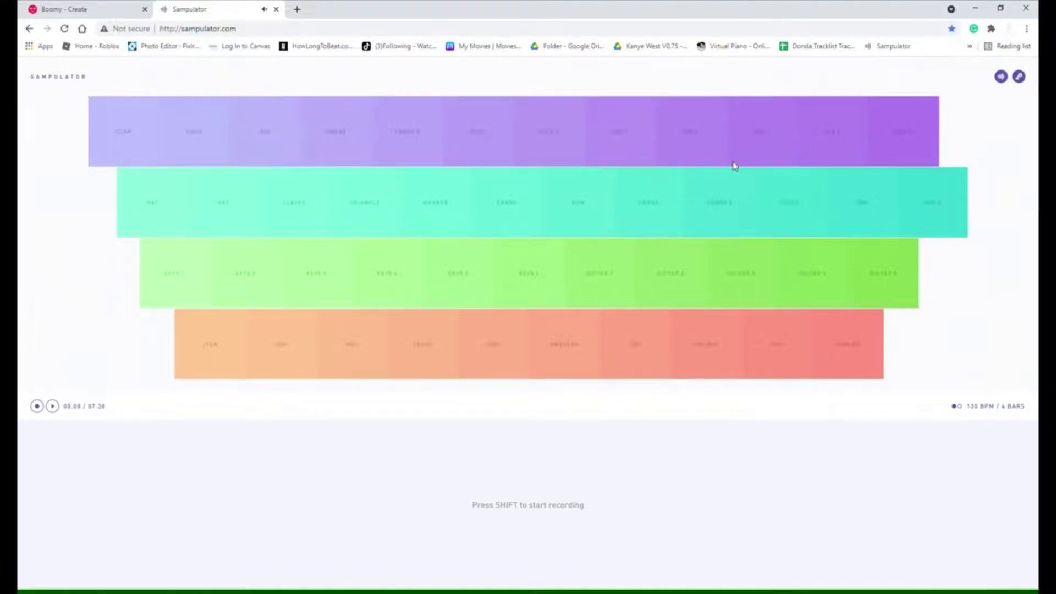
key(i)
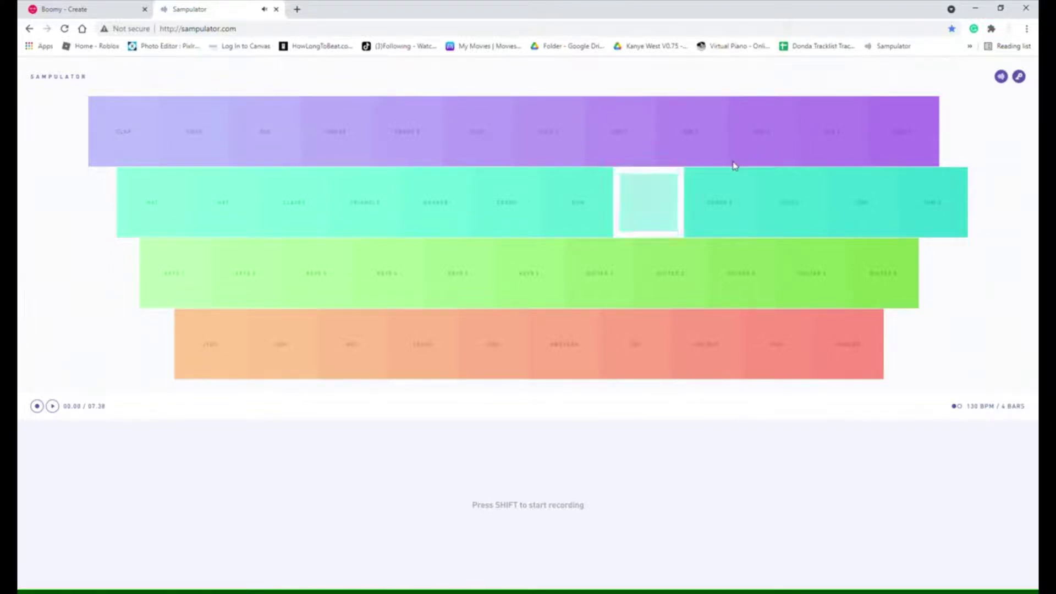
key(i)
key(4)
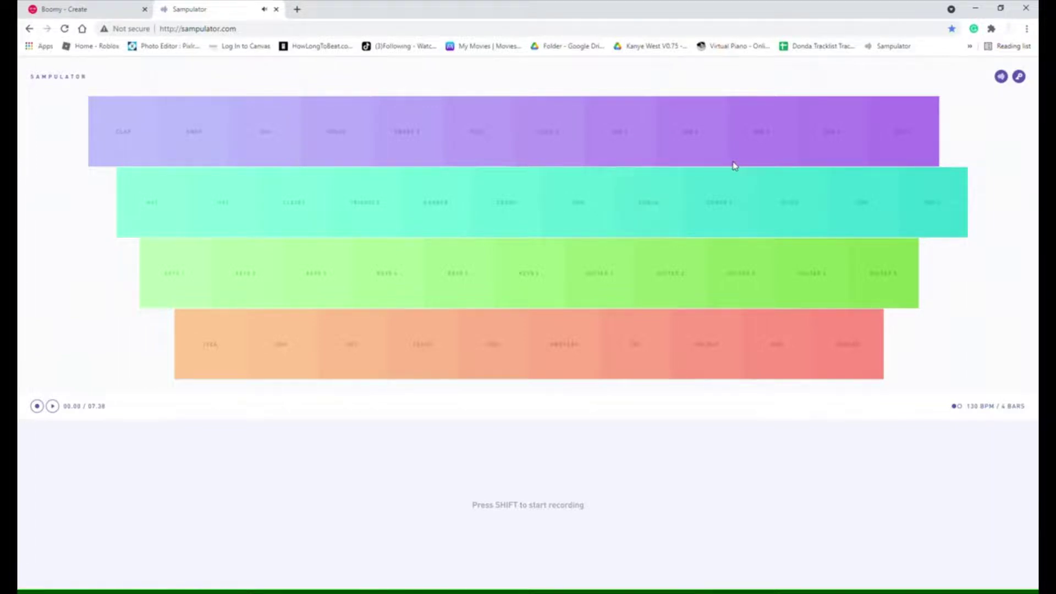
key(i)
key(4)
key(4)
key(4)
key(4)
- Sound the seventh turquoise pad ten times in a row and dismiss the Pro Tip message
key(u)
key(u)
key(u)
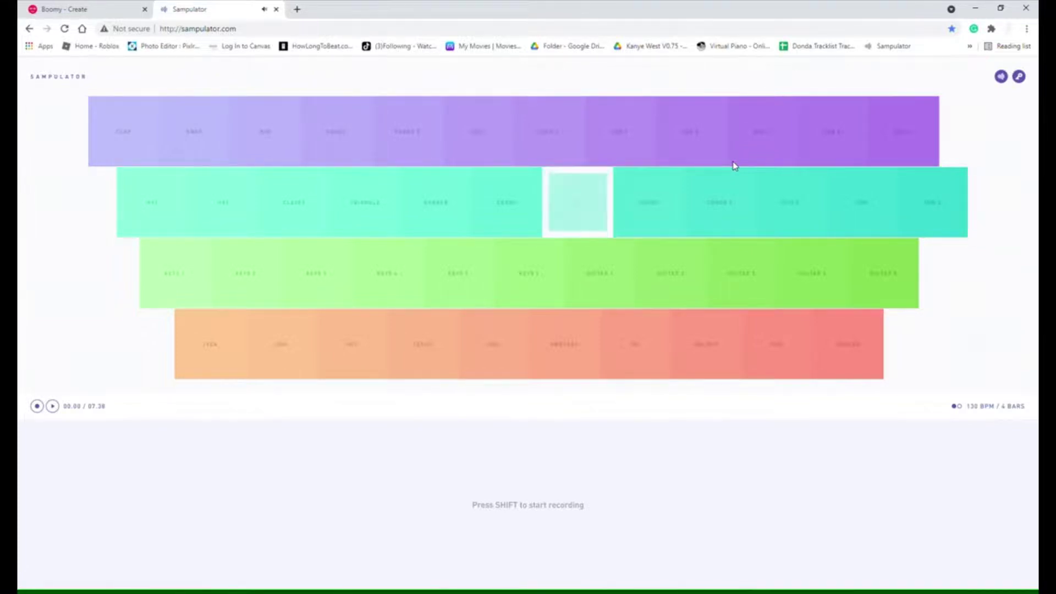
key(u)
key(u)
key(u)
key(u)
key(u)
key(u)
key(u)
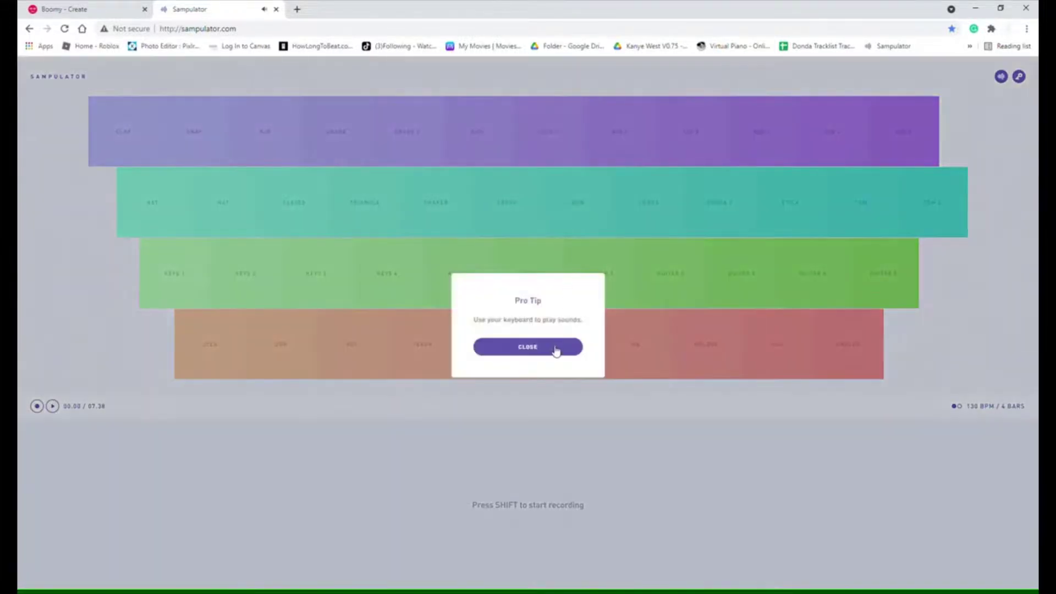
click(556, 348)
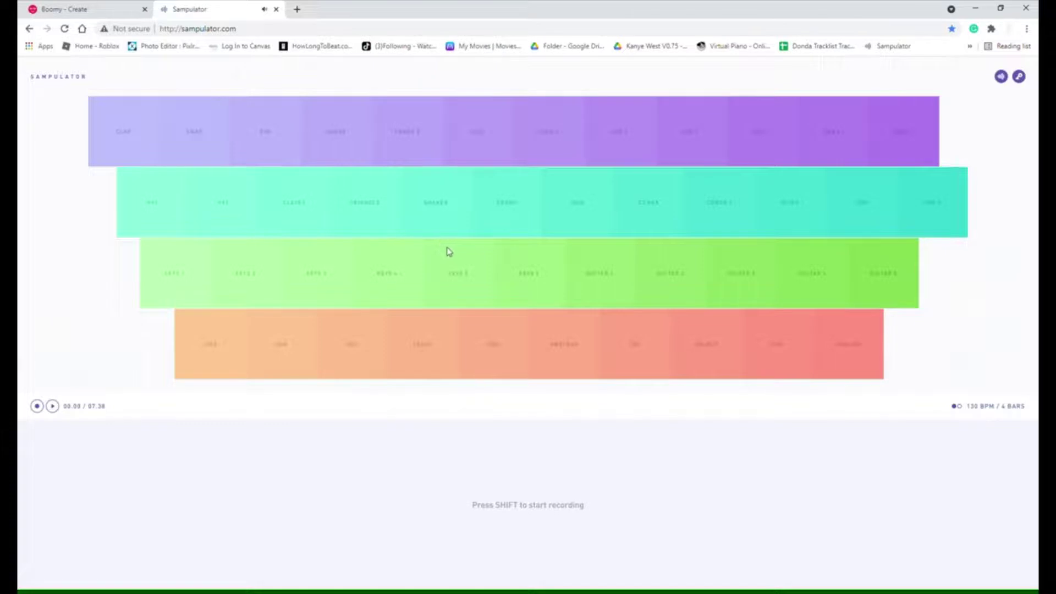
- Play the fourth green pad twice and the third and second once each, followed by four hits on the seventh turquoise pad
key(f)
key(f)
key(d)
key(s)
click(561, 224)
click(570, 223)
click(569, 222)
click(569, 223)
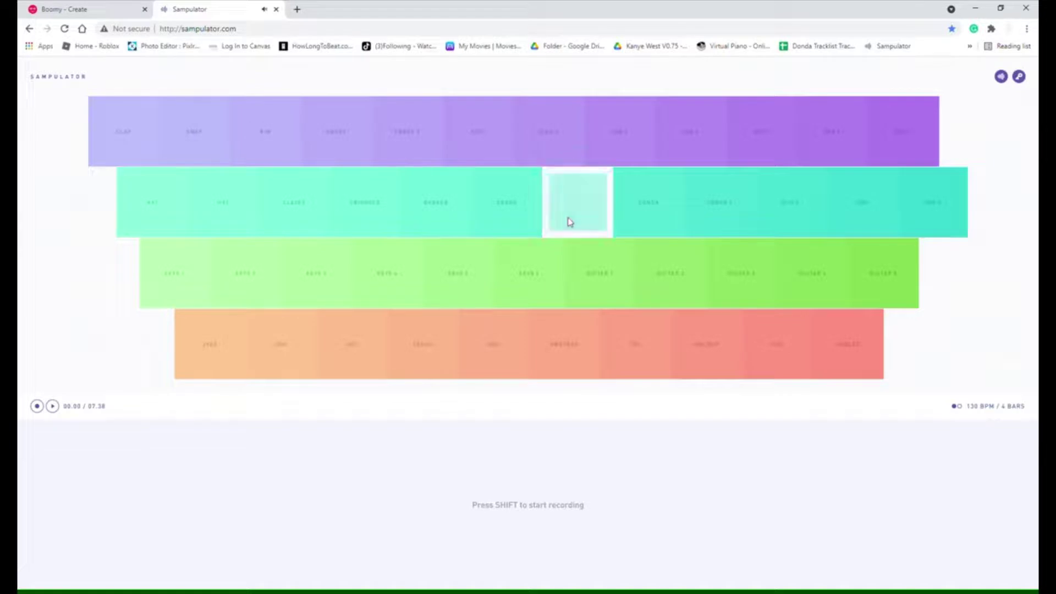
- Play the green pads in the order fourth, third, second, second, first, second, first
key(f)
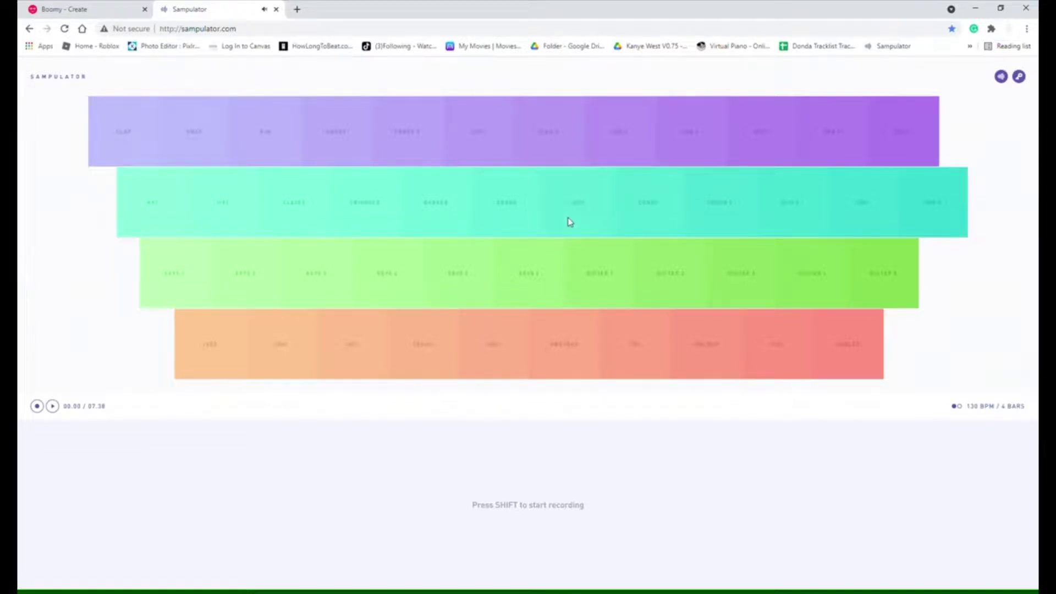
key(d)
key(s)
key(s)
key(a)
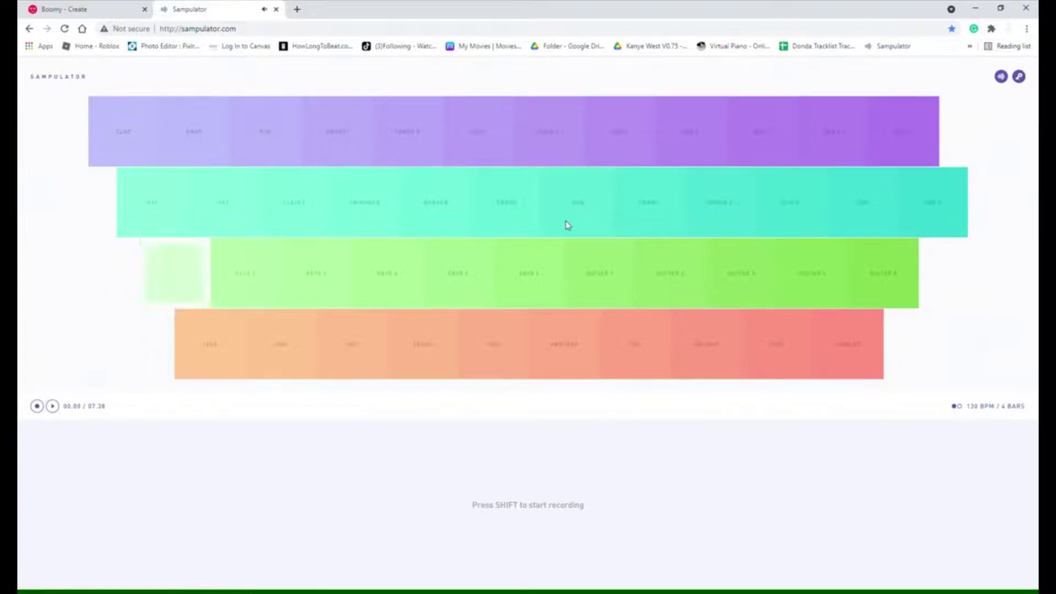
key(s)
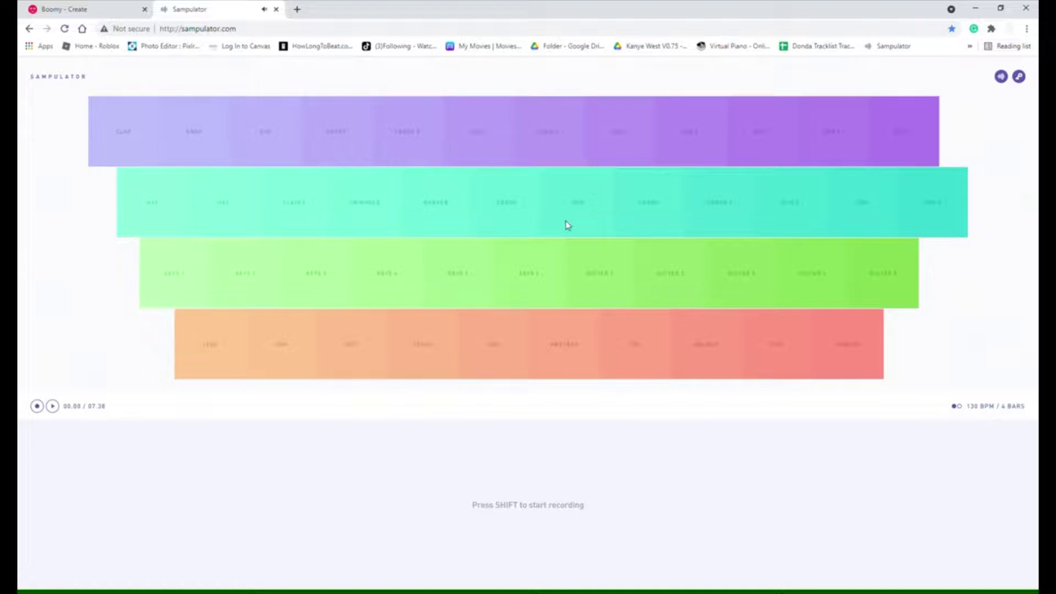
key(a)
- Play a nine-hit rhythm on the first two turquoise pads, ending with four hits on the first pad
key(q)
key(q)
key(w)
key(q)
key(w)
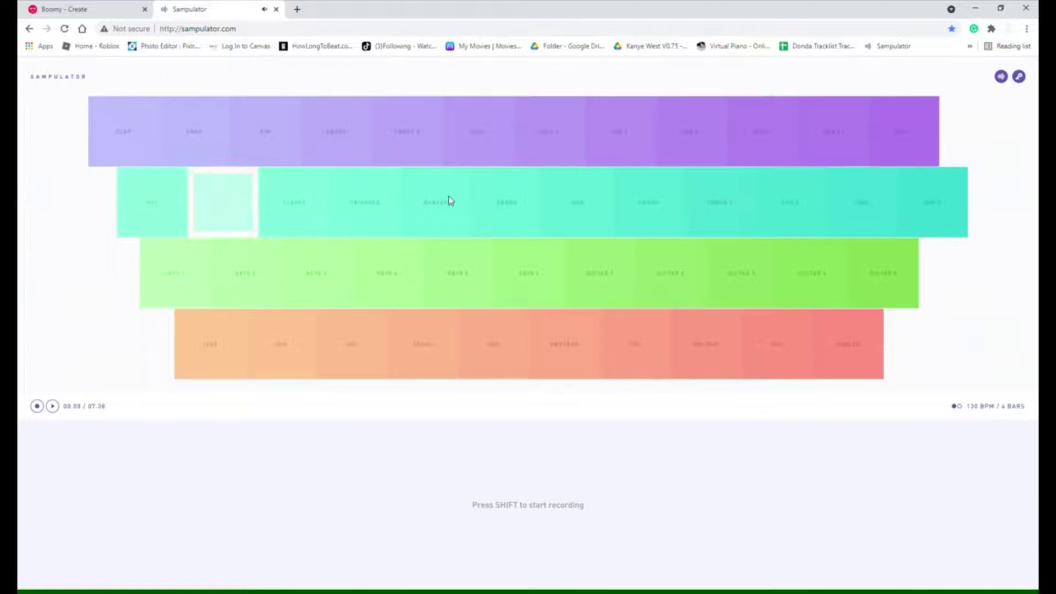
key(q)
key(q)
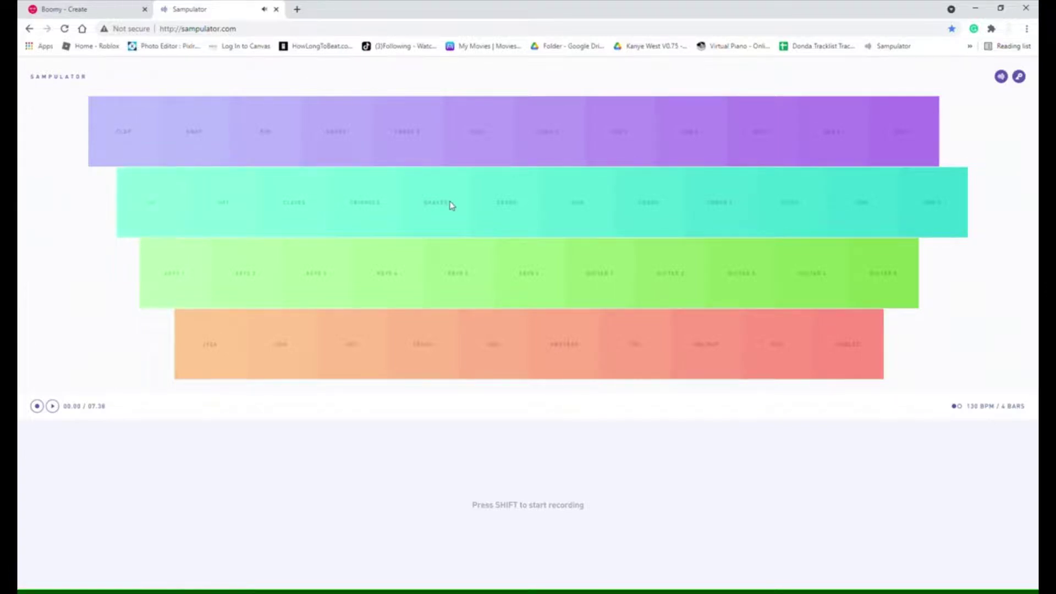
key(q)
key(q)
- Alternate between the second and third turquoise pads for seven hits, starting and ending on the second
key(w)
key(e)
key(w)
key(e)
key(w)
key(e)
key(w)
- Play the turquoise pads in the order first, first, second, third, first, second, second, first
key(q)
key(q)
key(w)
key(e)
key(q)
key(w)
key(w)
key(q)
- Hit the third purple pad four times and sound the fourth through eighth purple pads in order
click(268, 134)
click(289, 151)
click(292, 151)
click(292, 151)
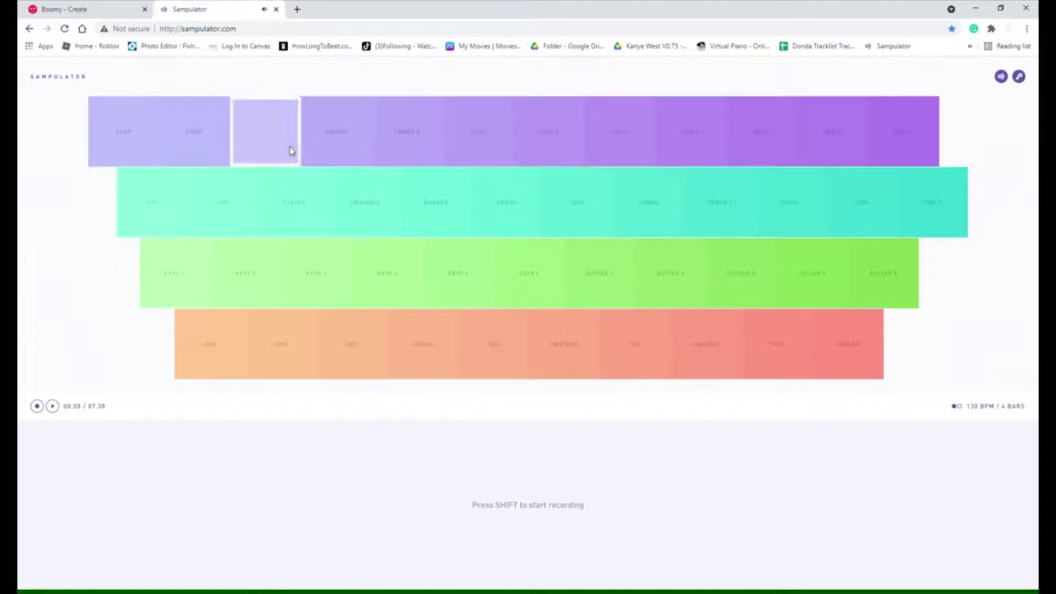
click(352, 150)
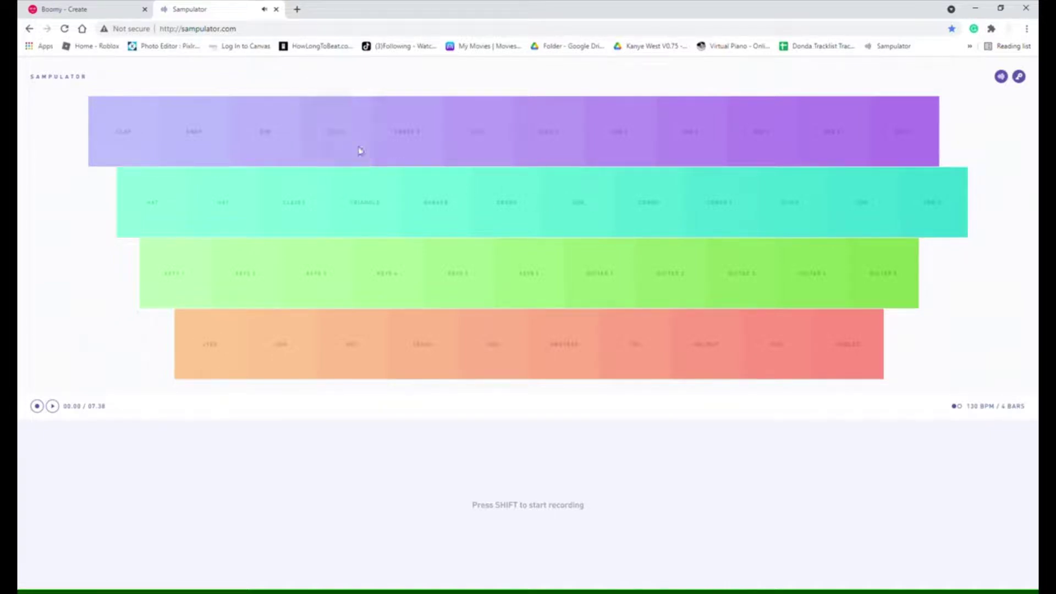
click(422, 157)
click(479, 158)
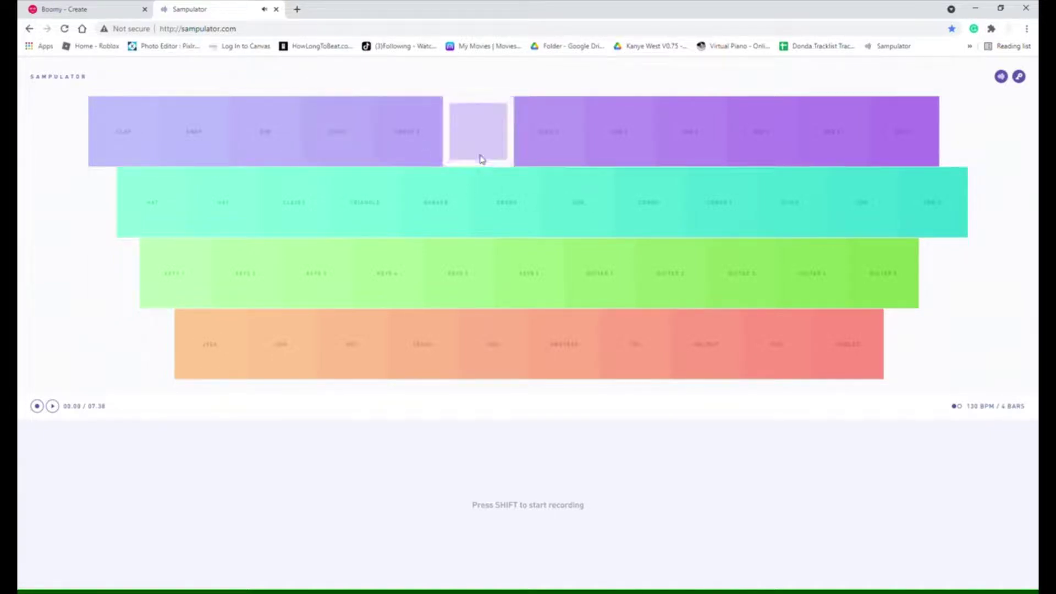
click(537, 156)
click(630, 151)
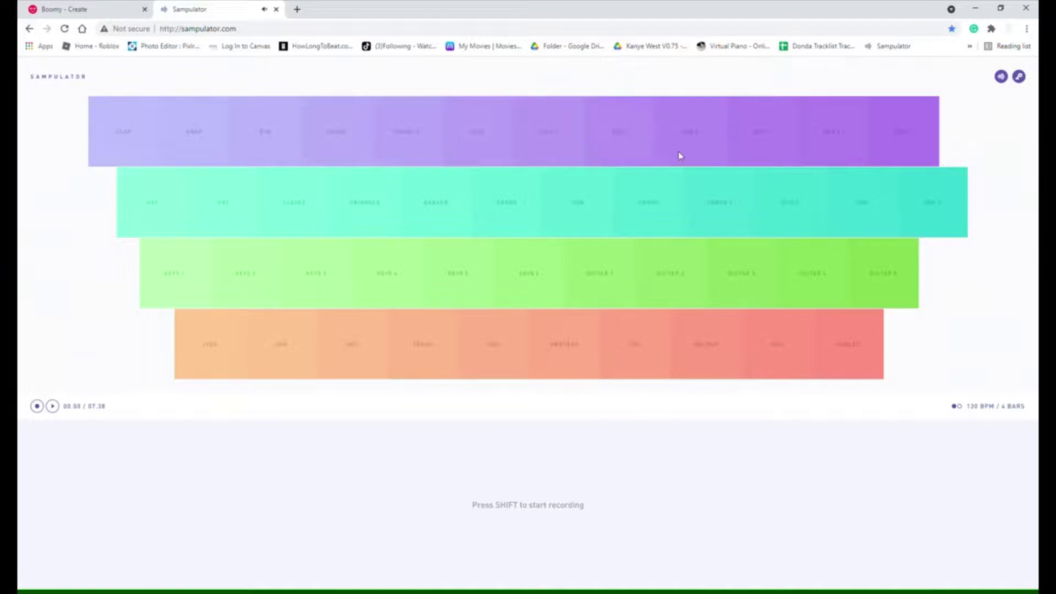
- Hit the seventh turquoise pad three times in a row
click(572, 223)
click(572, 222)
click(572, 223)
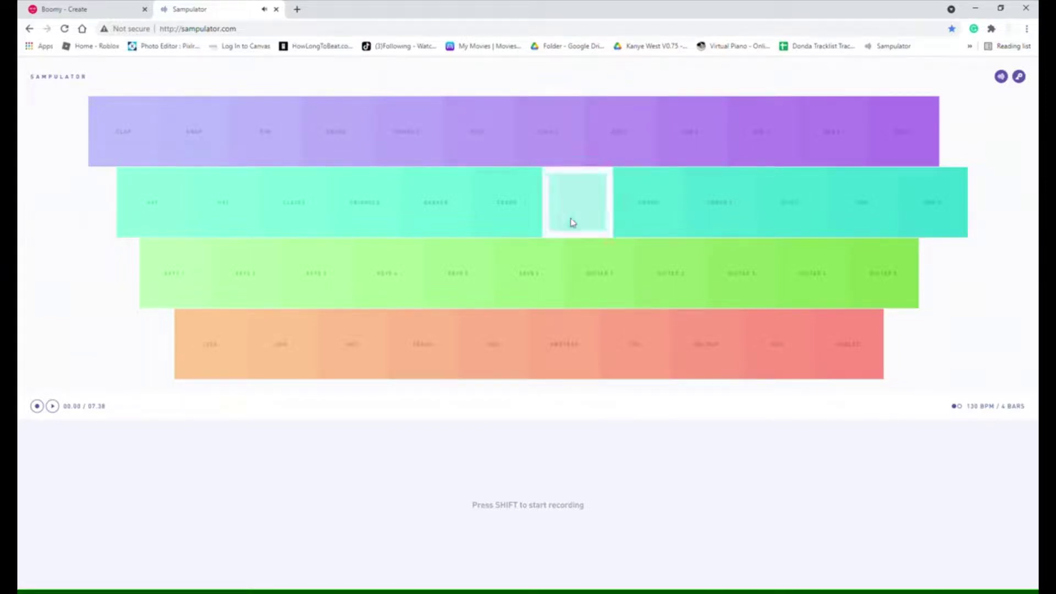
- Close Sampulator to return to Boomy and play the generated Lo-Fi song, followed by a Custom song
key(ctrl+w)
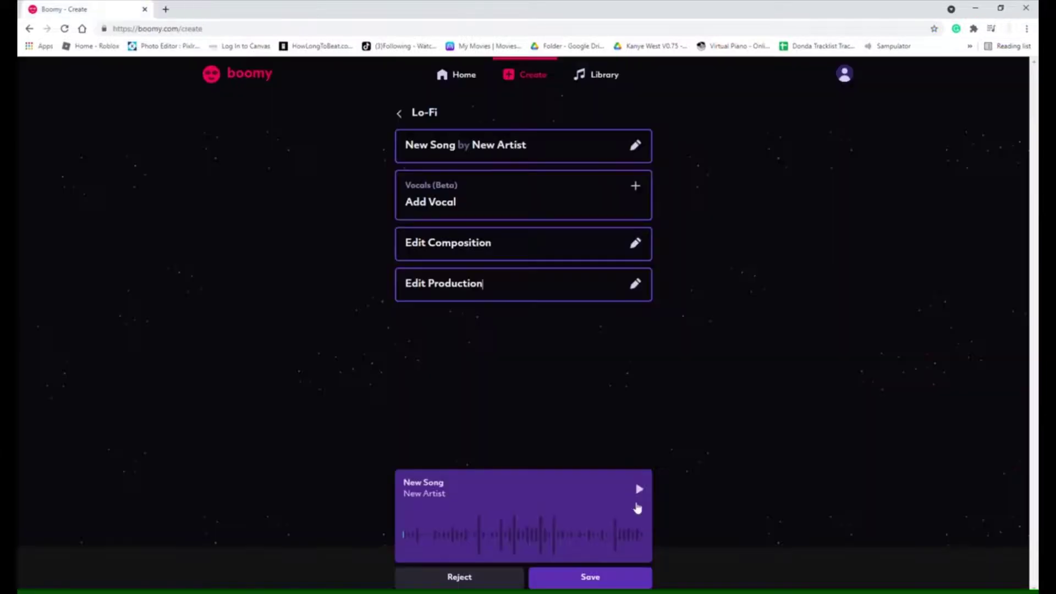
click(637, 488)
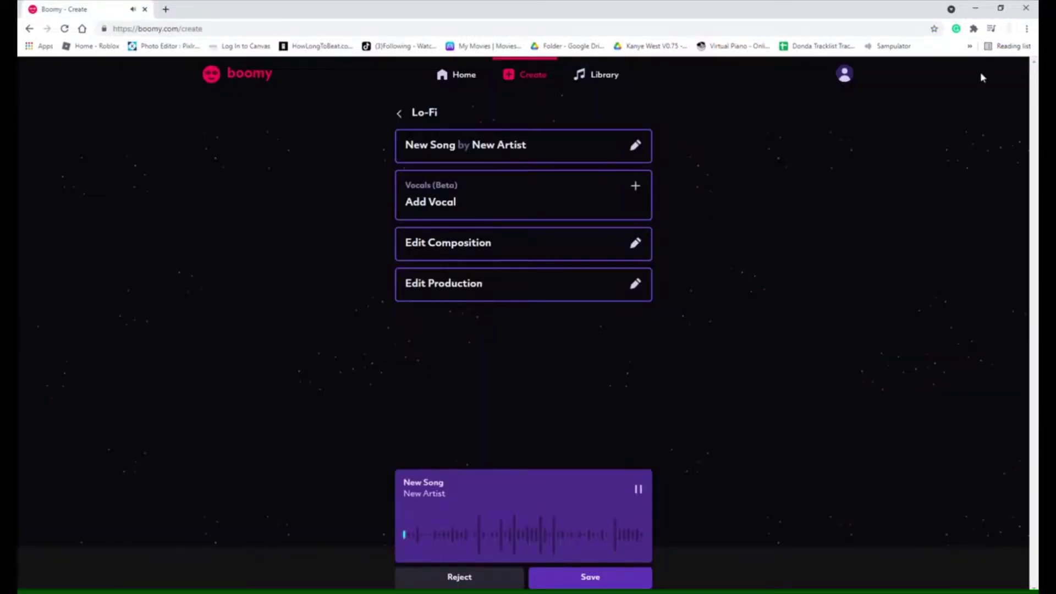
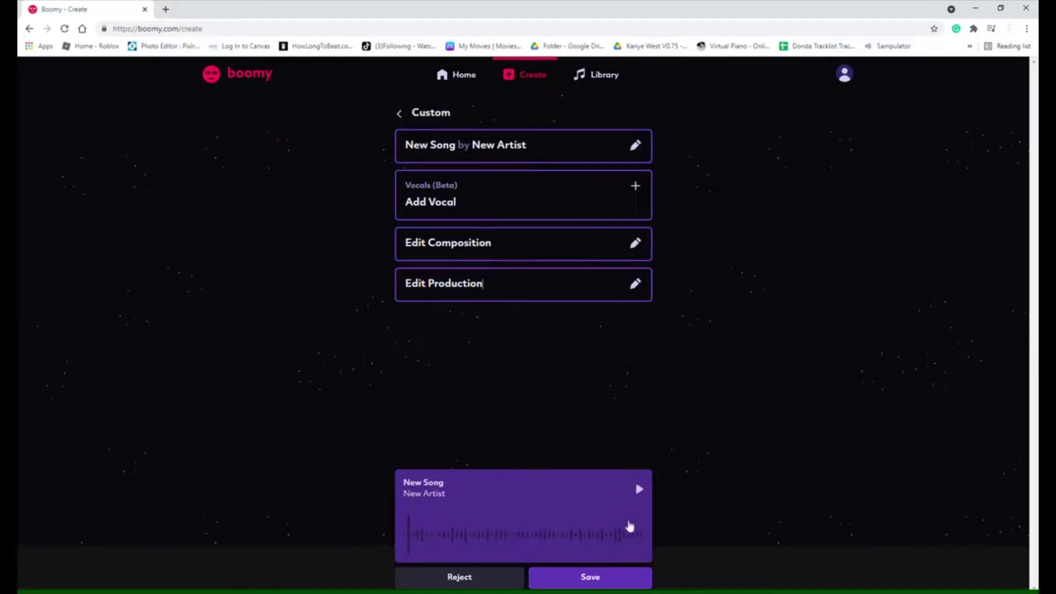
click(639, 489)
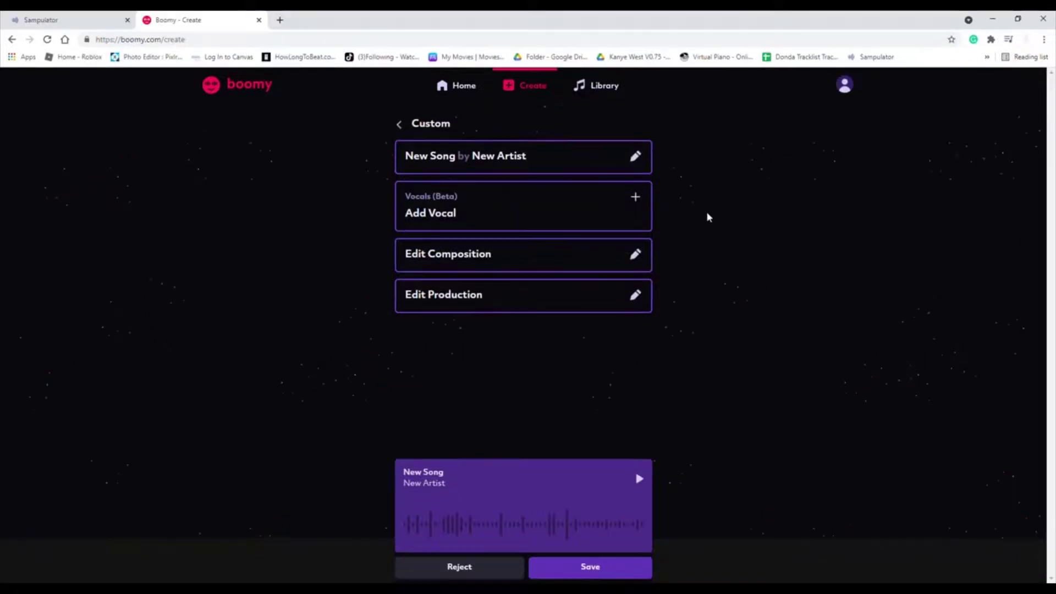
- Listen to a generated Custom song, a Lo-Fi song and another Custom song in turn
click(639, 480)
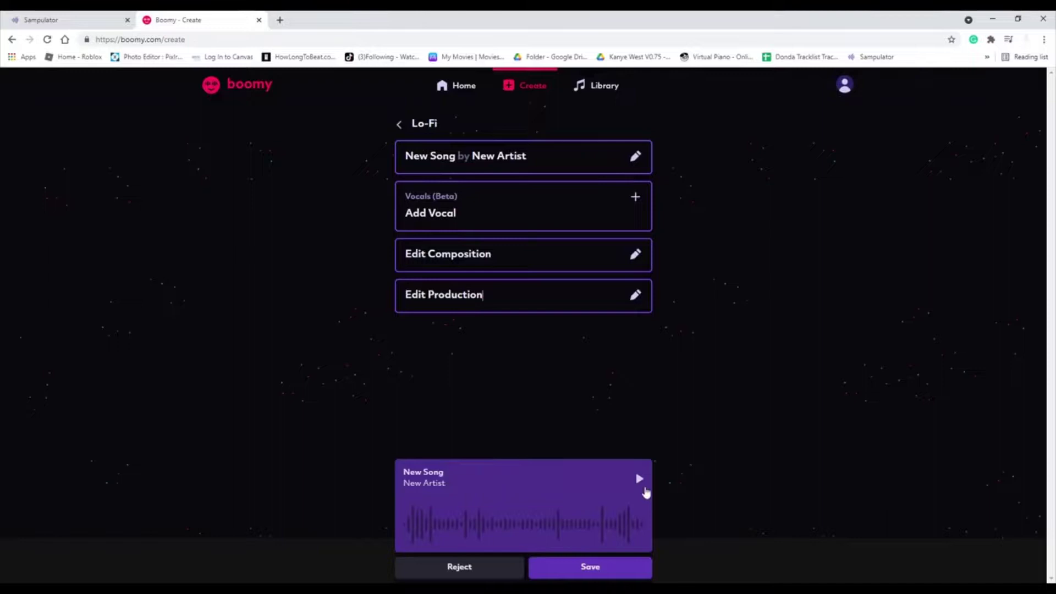
click(639, 480)
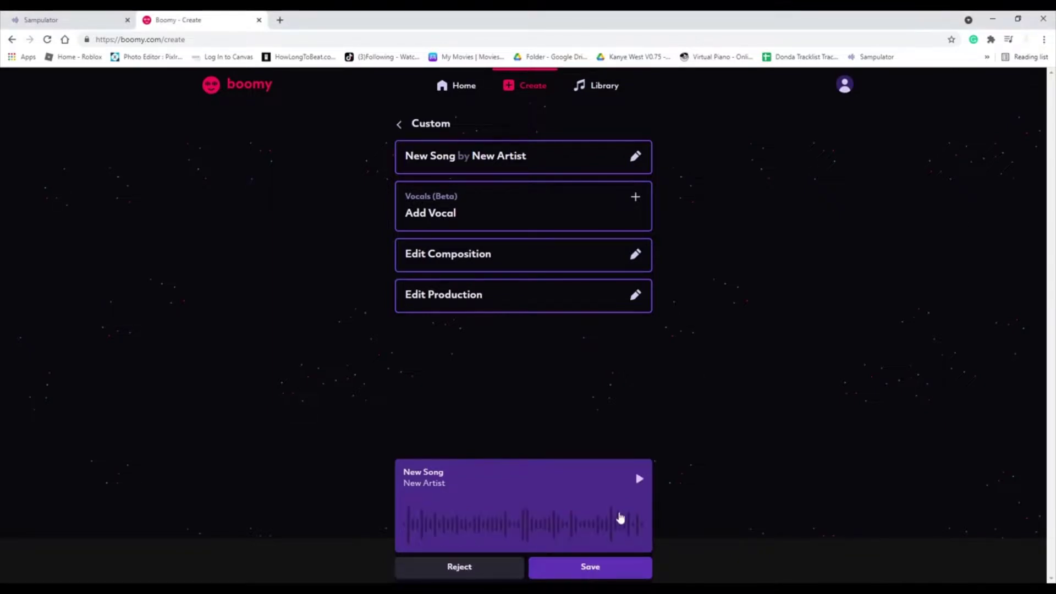
click(639, 479)
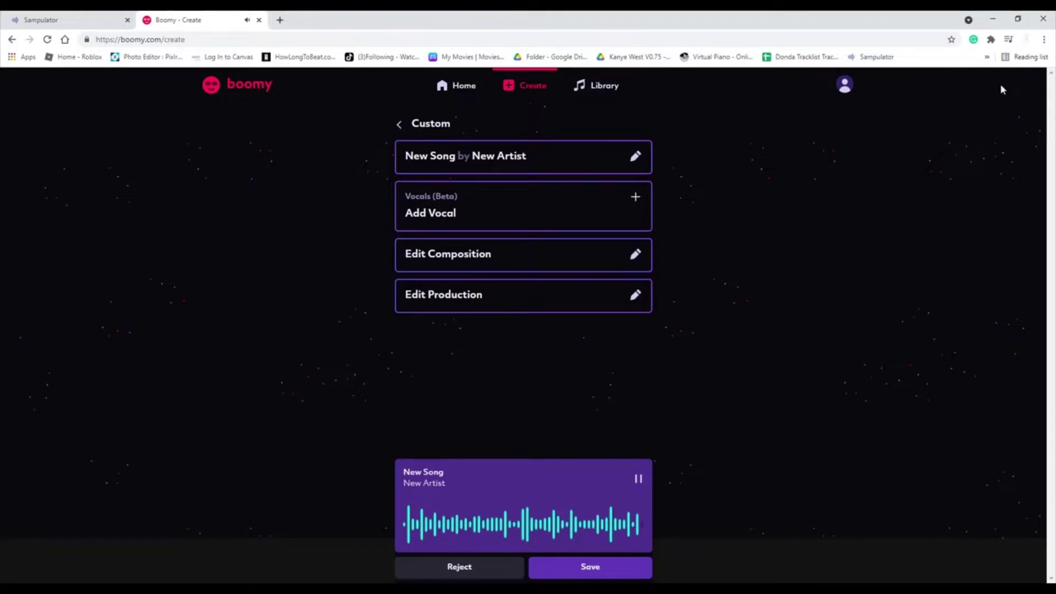
- Play further generated songs, including Lo-Fi, Relaxing Meditation and Custom tracks
click(638, 480)
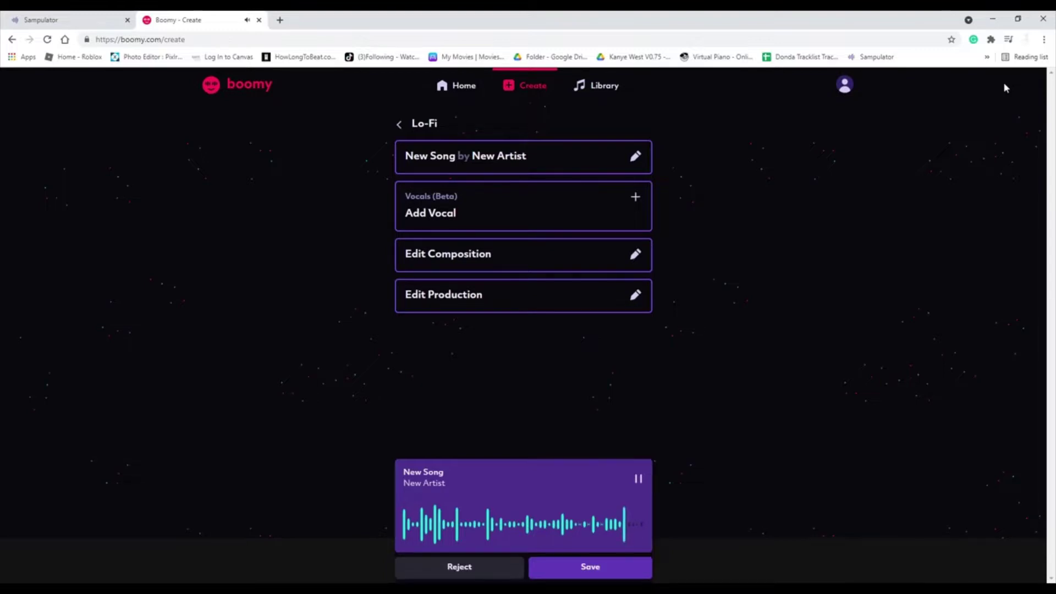
click(639, 479)
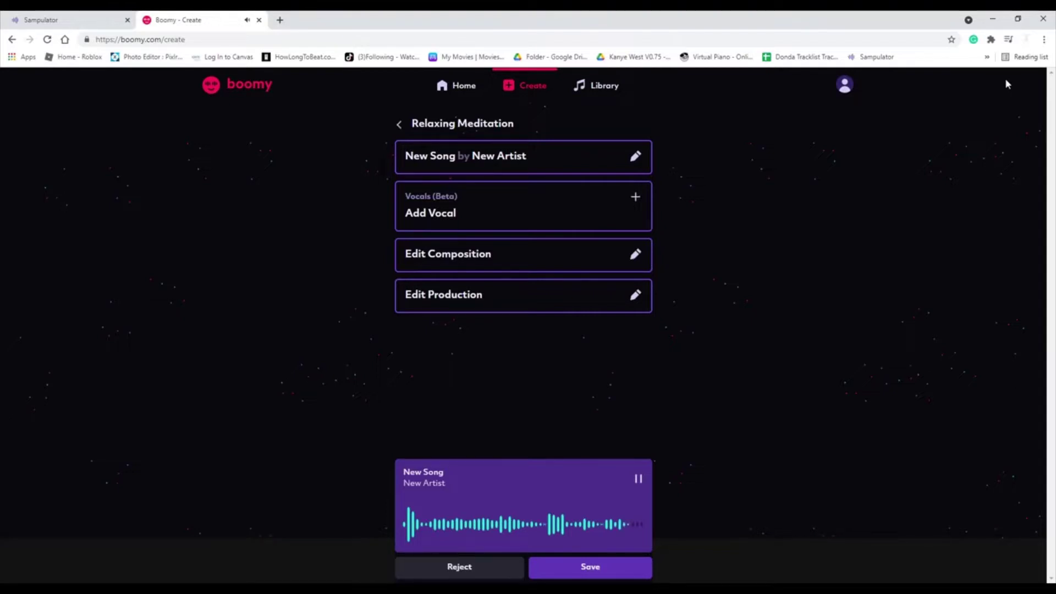
click(639, 478)
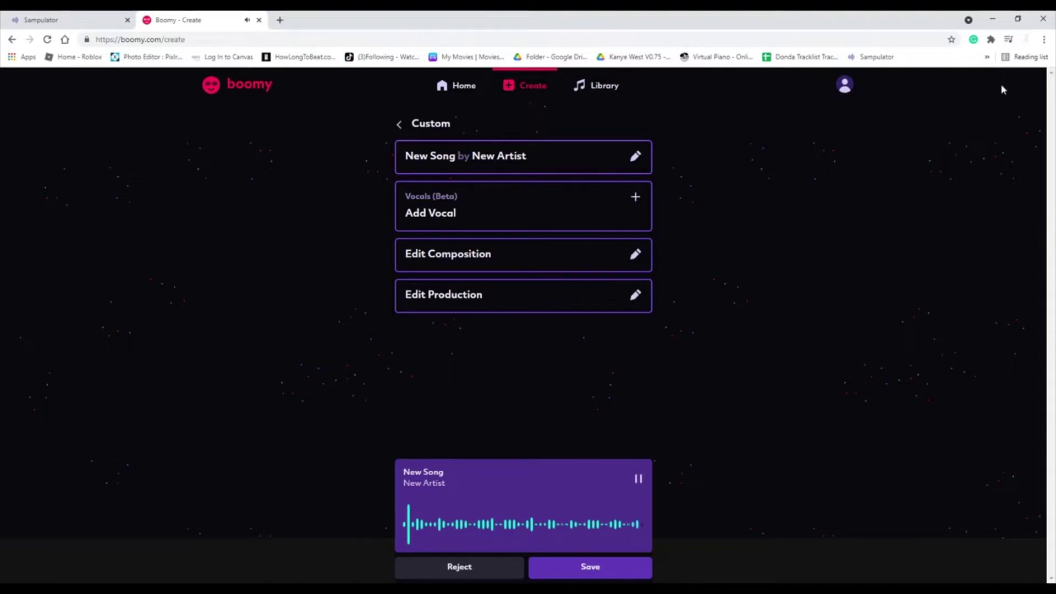
click(638, 484)
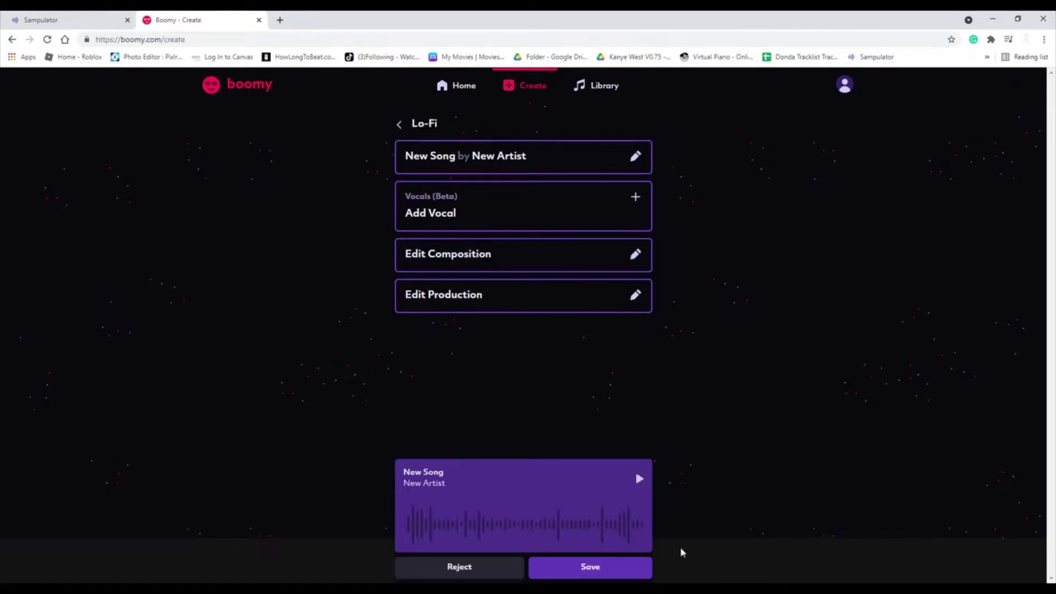
- Play the generated Lo-Fi song, then listen to the Custom song and start it again
click(639, 479)
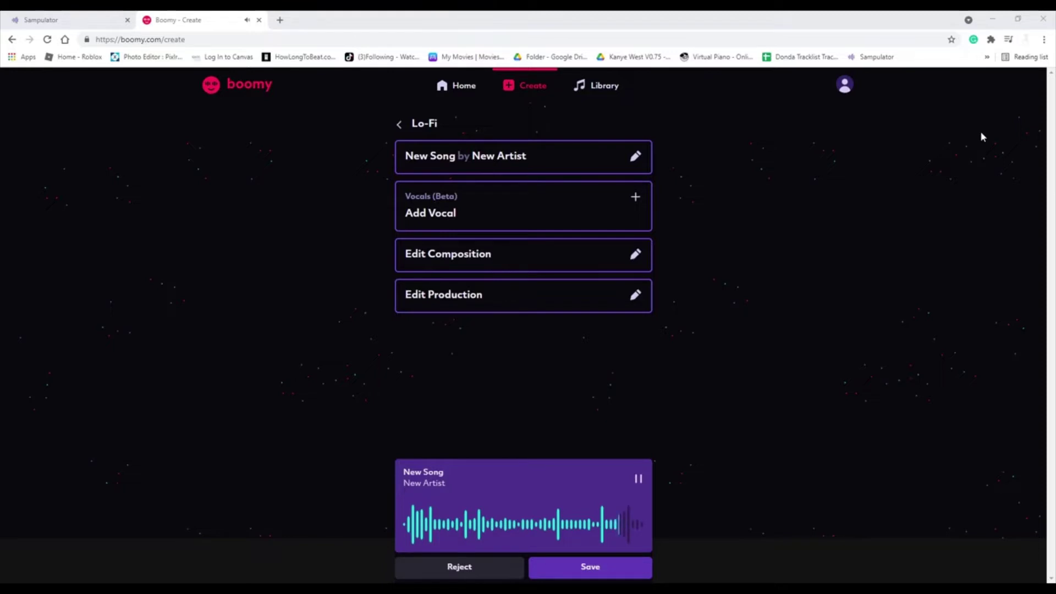
click(1000, 88)
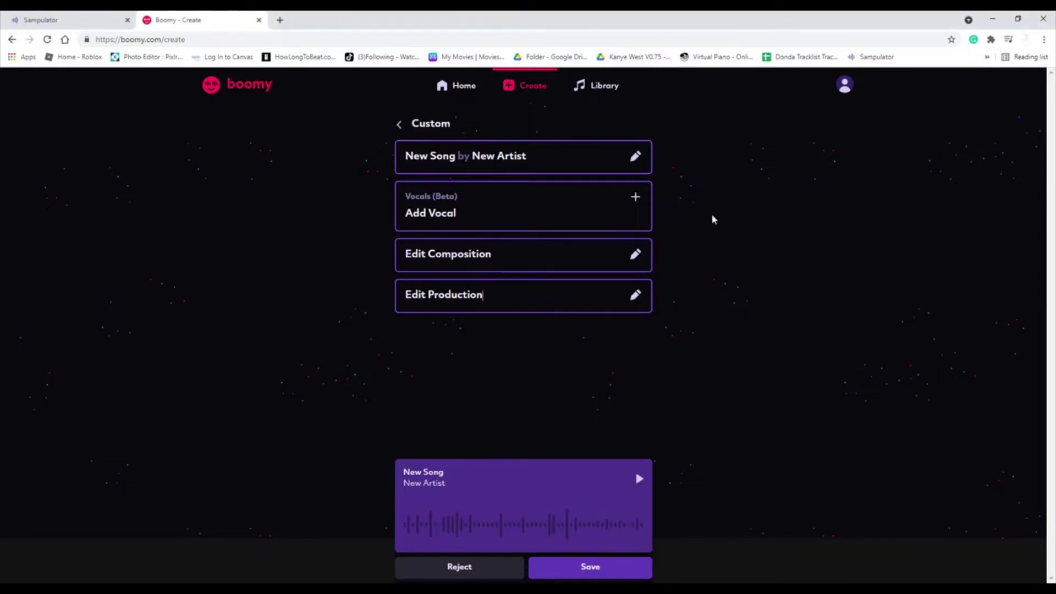
click(640, 480)
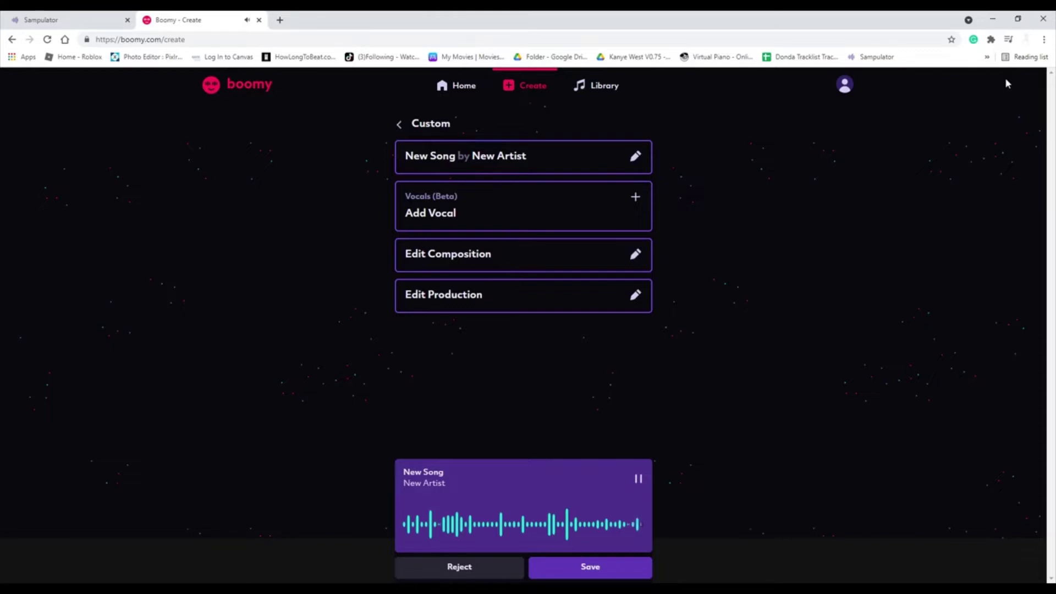
click(639, 480)
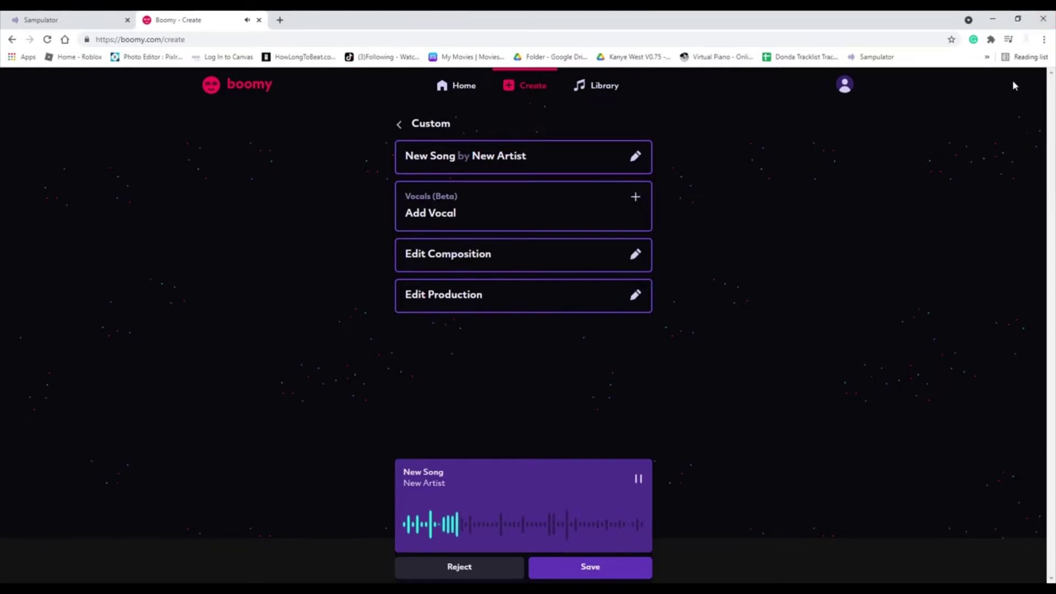
- Listen to the generated Global Groove song, followed by a Lo-Fi song
click(639, 482)
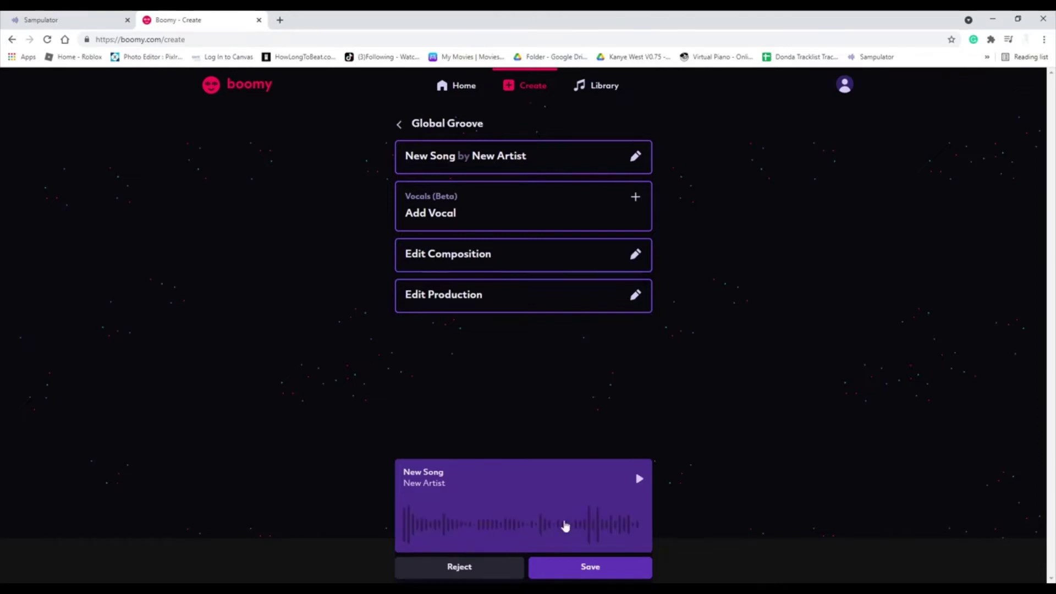
click(636, 478)
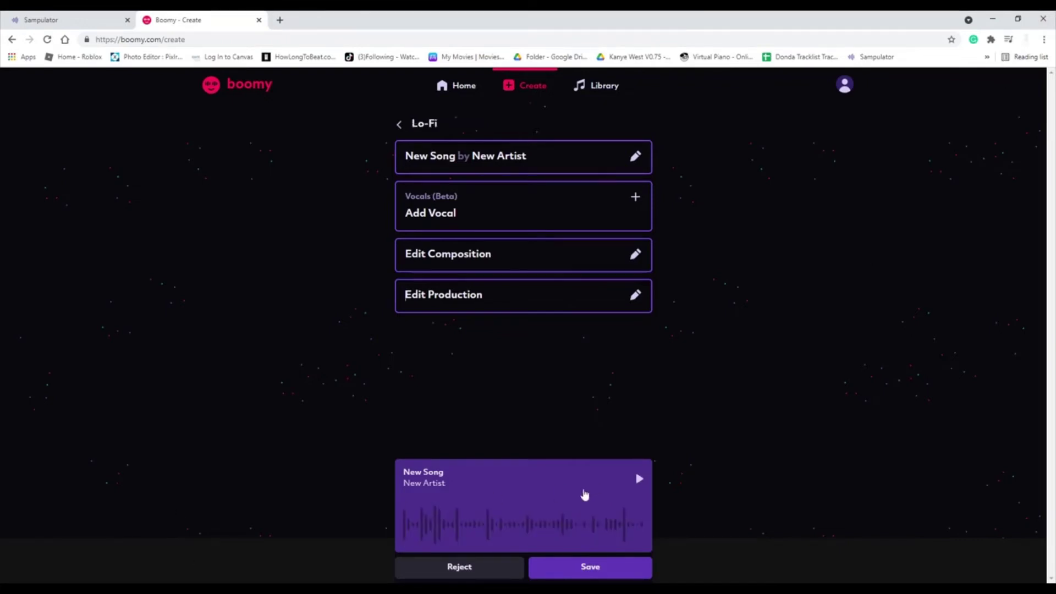
click(637, 479)
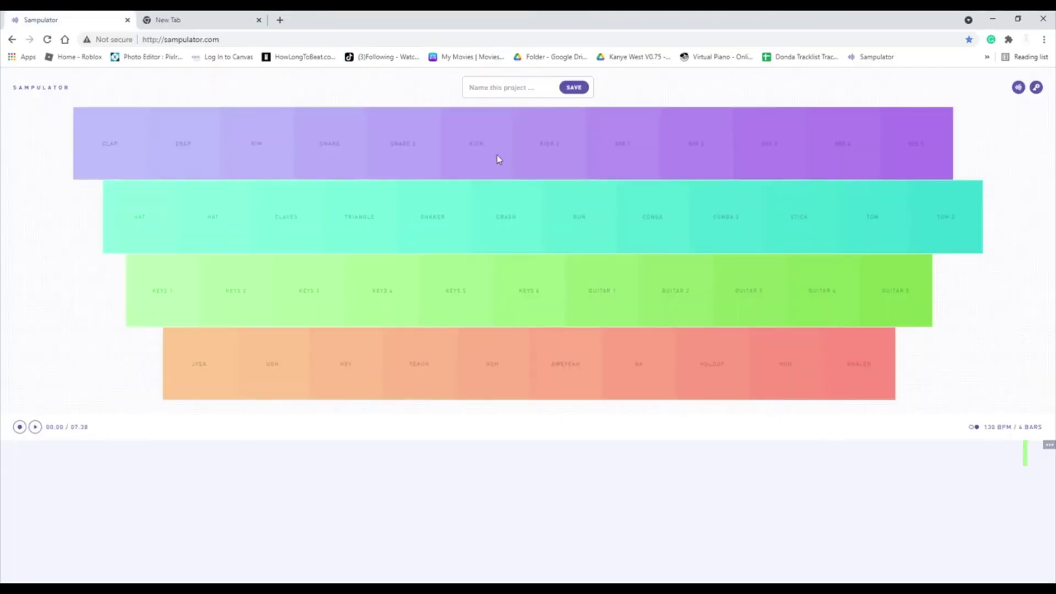
- Play a run of repeated Claves hits and finish the phrase with the Keys 3 sample
click(293, 222)
click(292, 223)
click(292, 222)
click(293, 223)
click(292, 222)
click(292, 222)
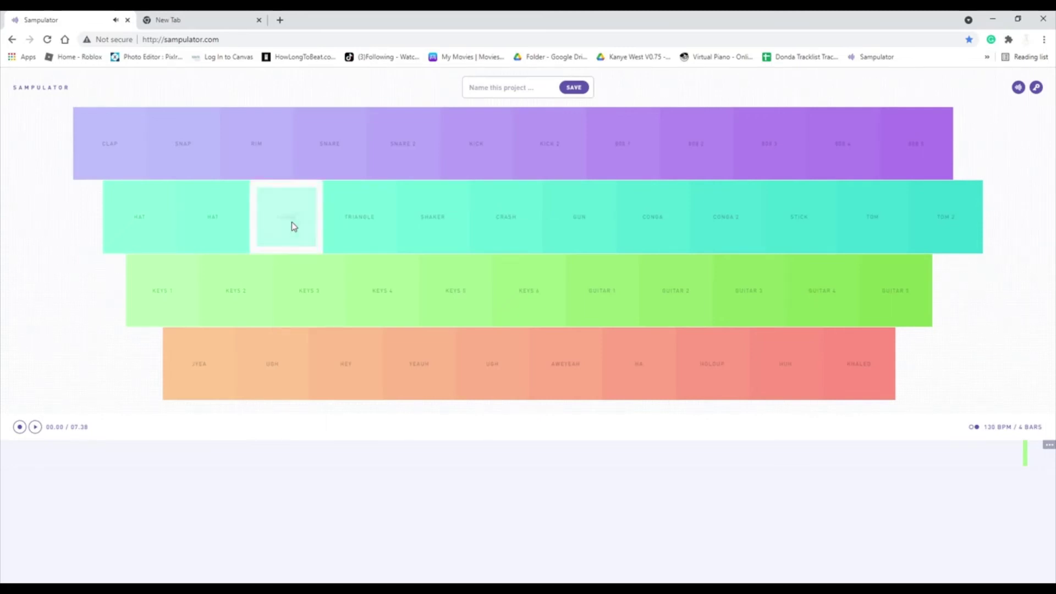
click(291, 222)
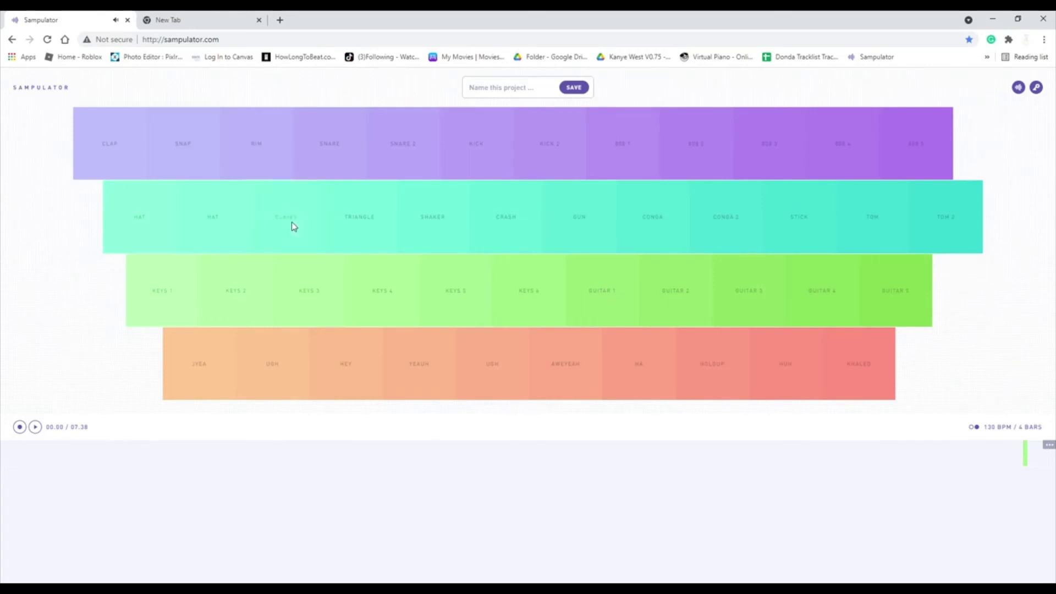
click(303, 273)
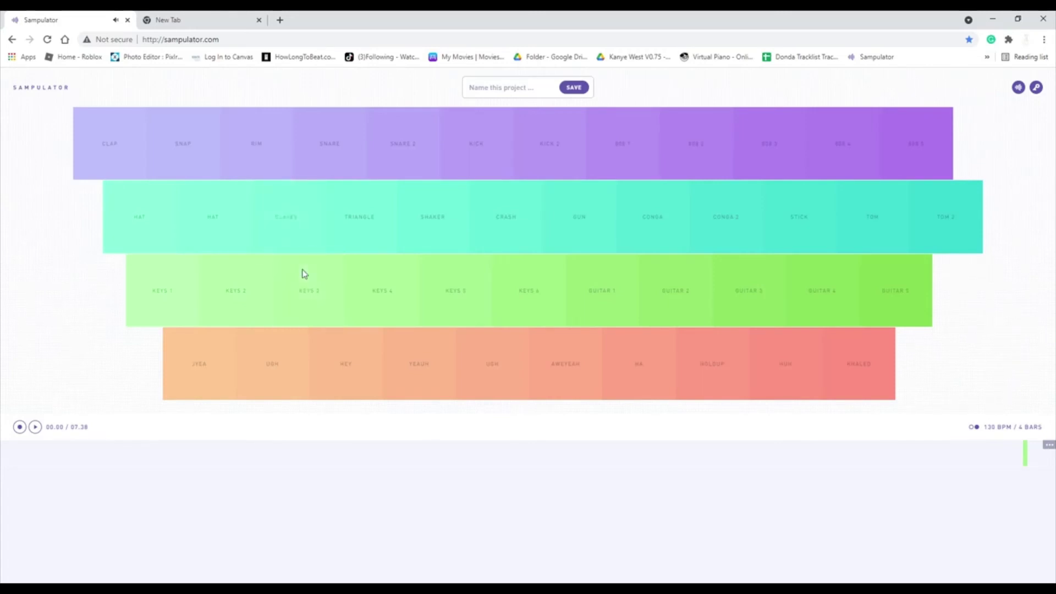
- Play two Claves phrases, ending the first with Keys 2 and the second with Keys 1
click(298, 240)
click(298, 240)
click(307, 232)
click(306, 232)
click(305, 232)
click(254, 282)
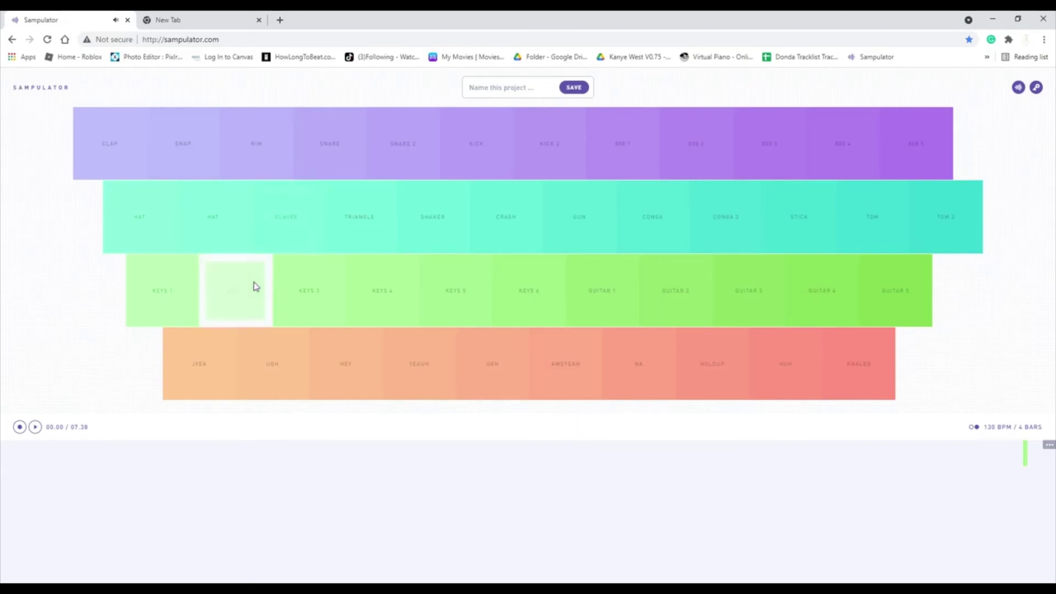
click(272, 242)
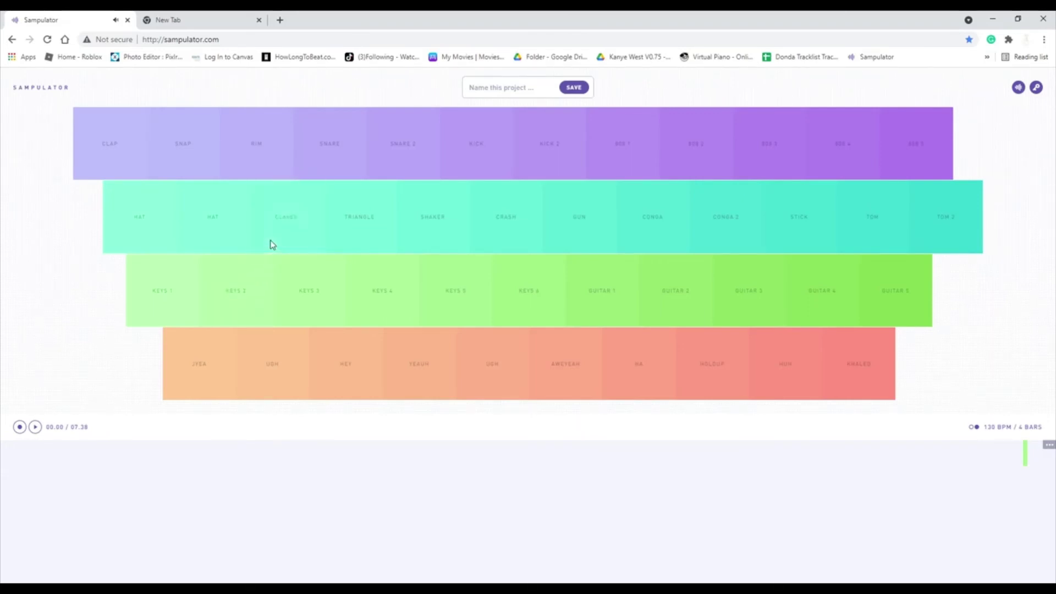
click(270, 240)
click(271, 242)
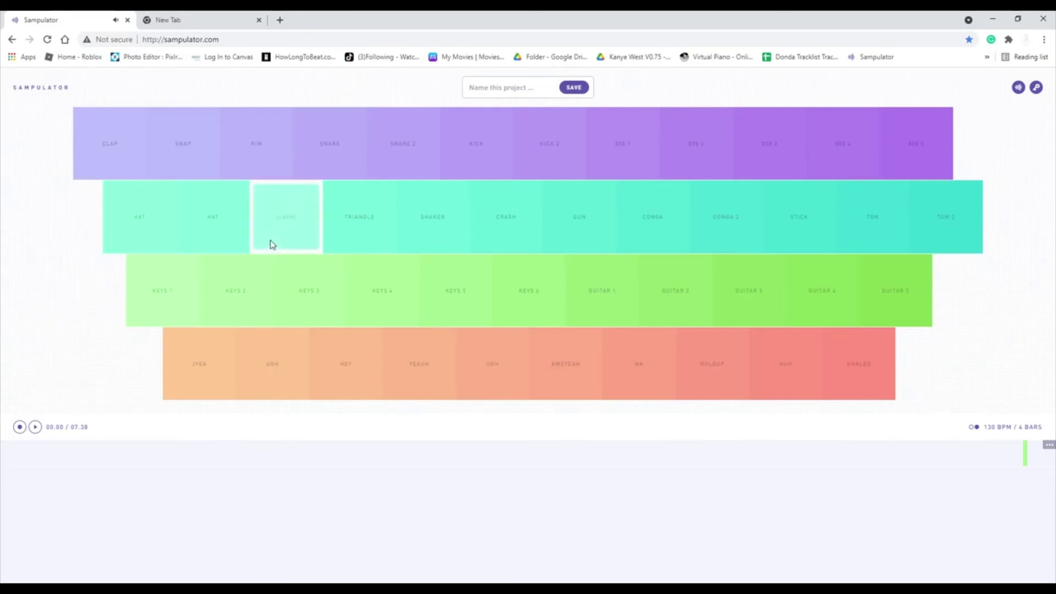
click(180, 281)
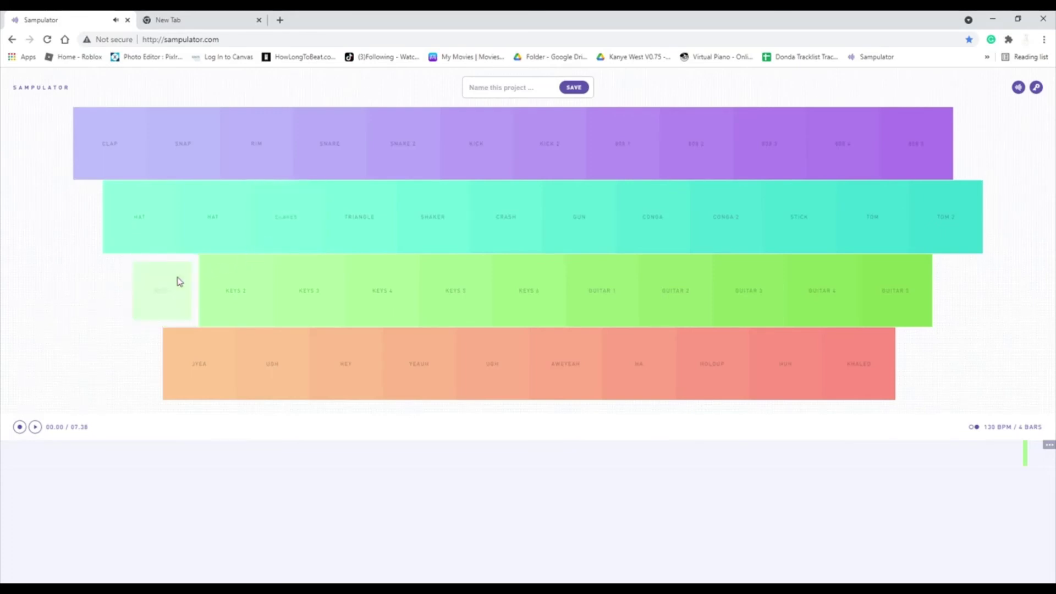
- Play two groups of three Claves hits, ending each group with the Keys 4 sample
click(277, 226)
click(277, 228)
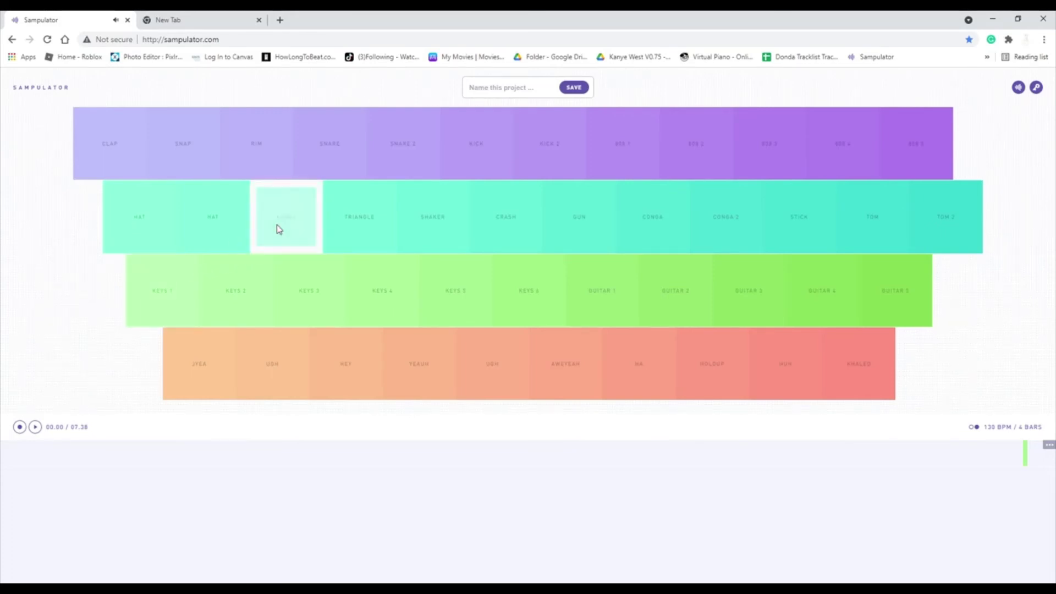
click(278, 228)
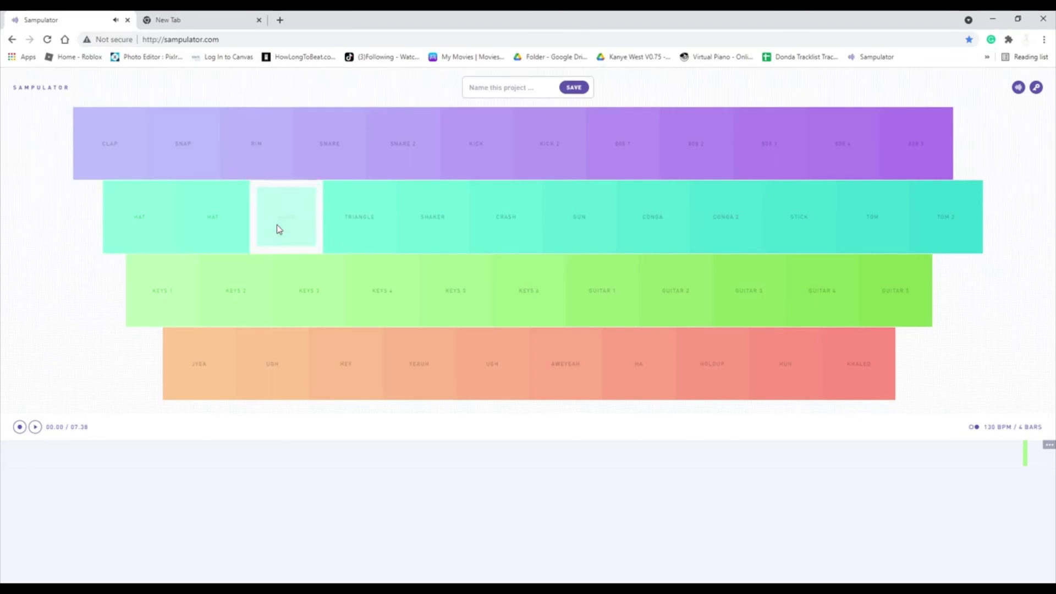
click(361, 274)
click(304, 235)
click(303, 232)
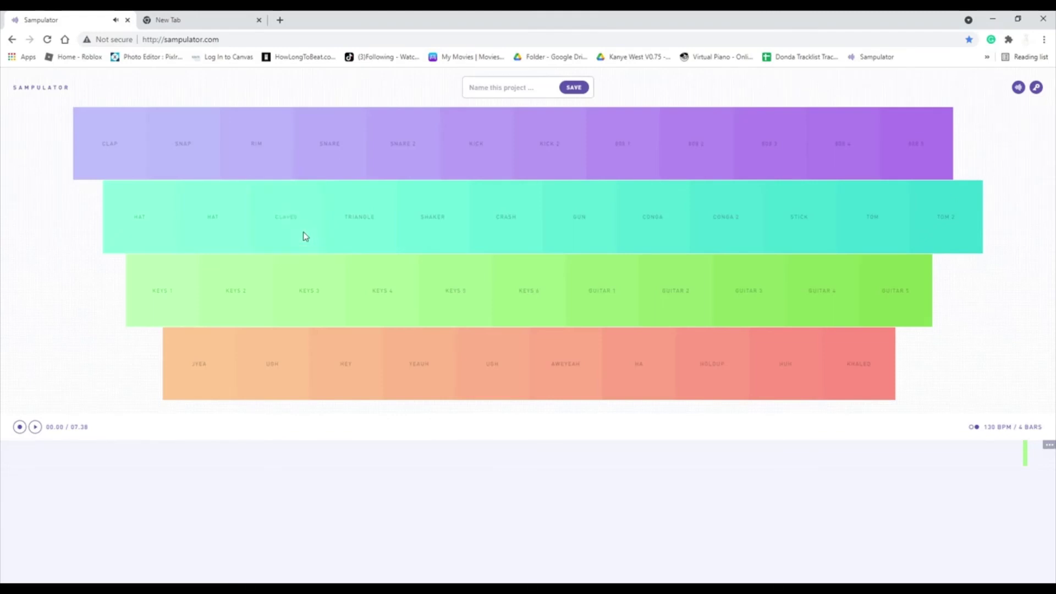
click(305, 237)
click(414, 275)
- Play six Claves hits in a row and end the phrase with the Keys 6 sample
click(284, 217)
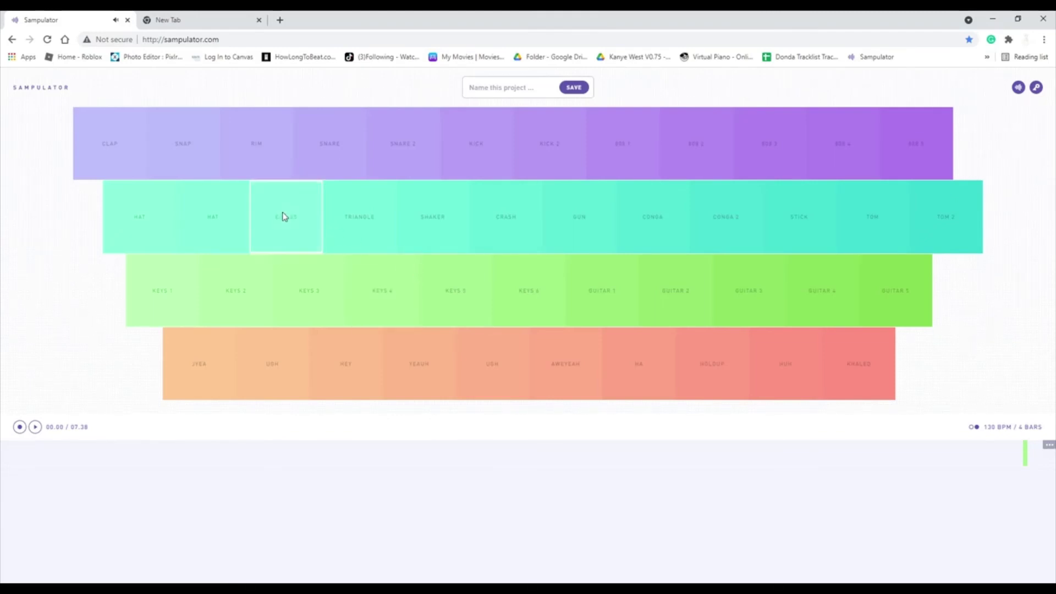
click(283, 216)
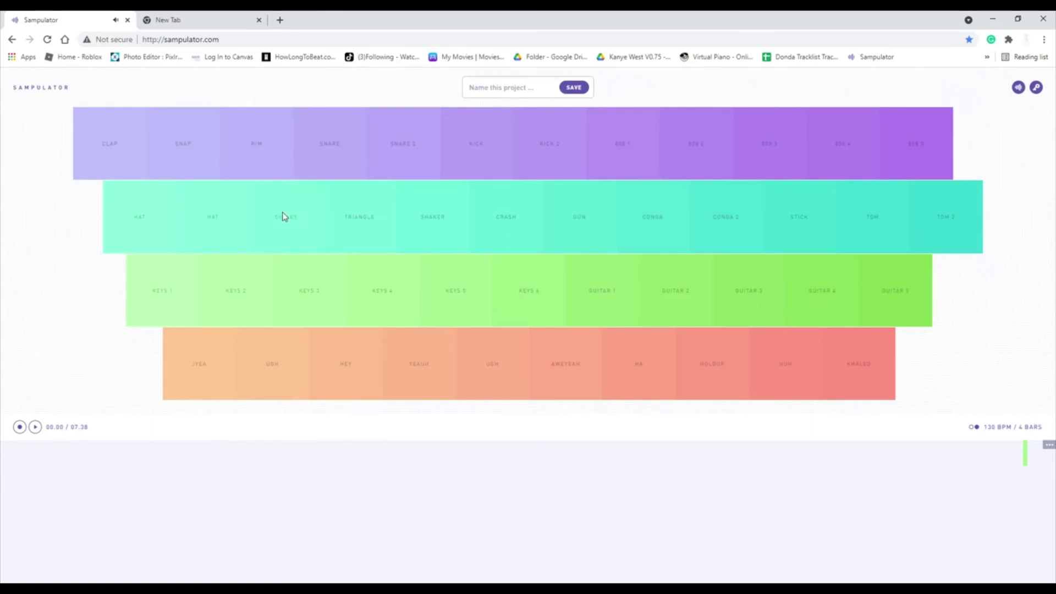
click(279, 213)
click(282, 226)
click(282, 226)
click(281, 230)
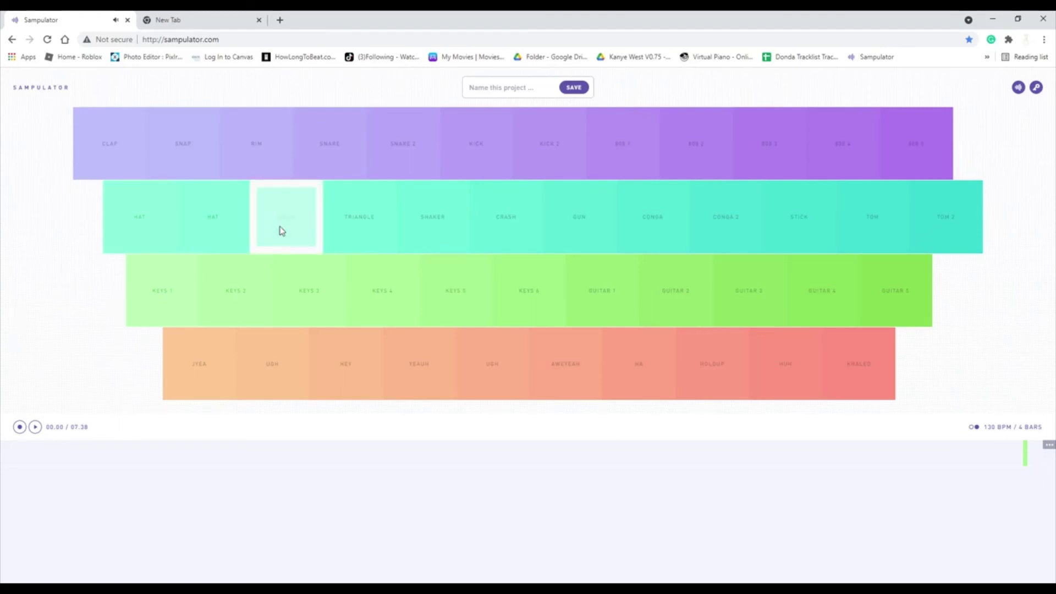
click(518, 291)
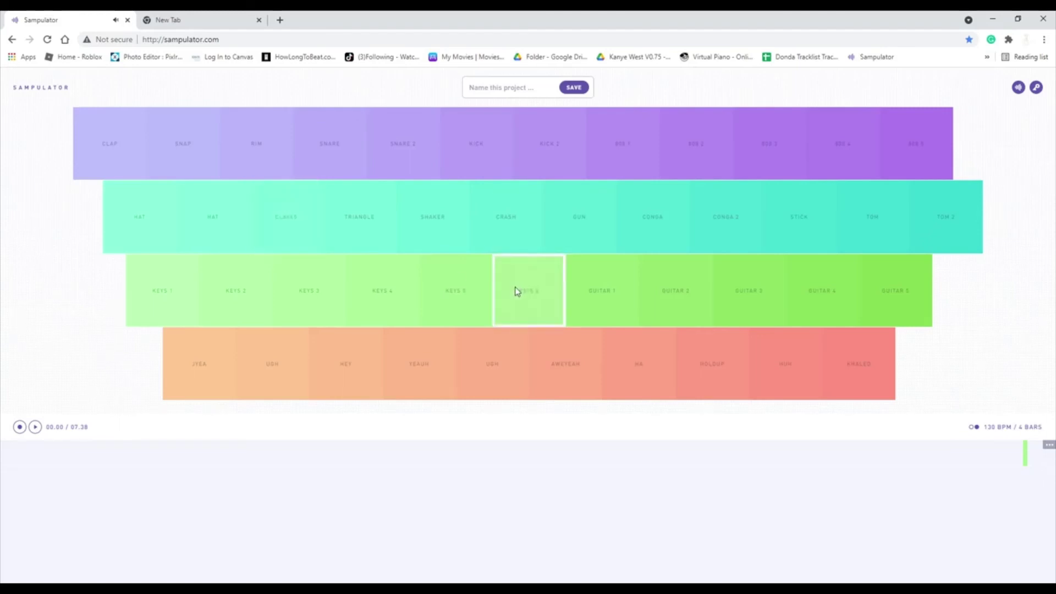
- Finish the rhythm with five repeated hits on the Claves sample alone
click(269, 216)
click(276, 215)
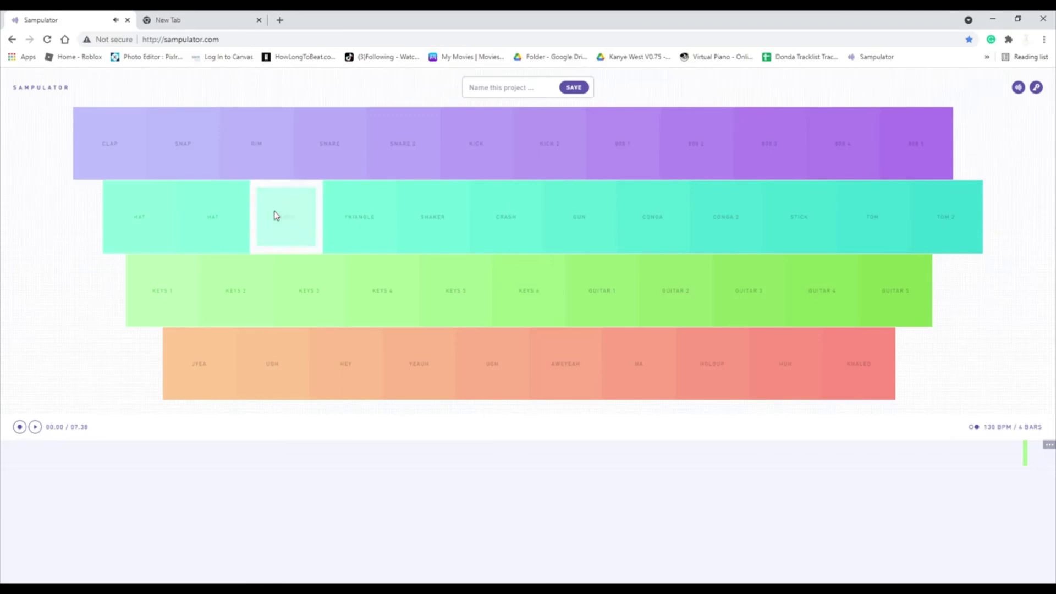
click(276, 215)
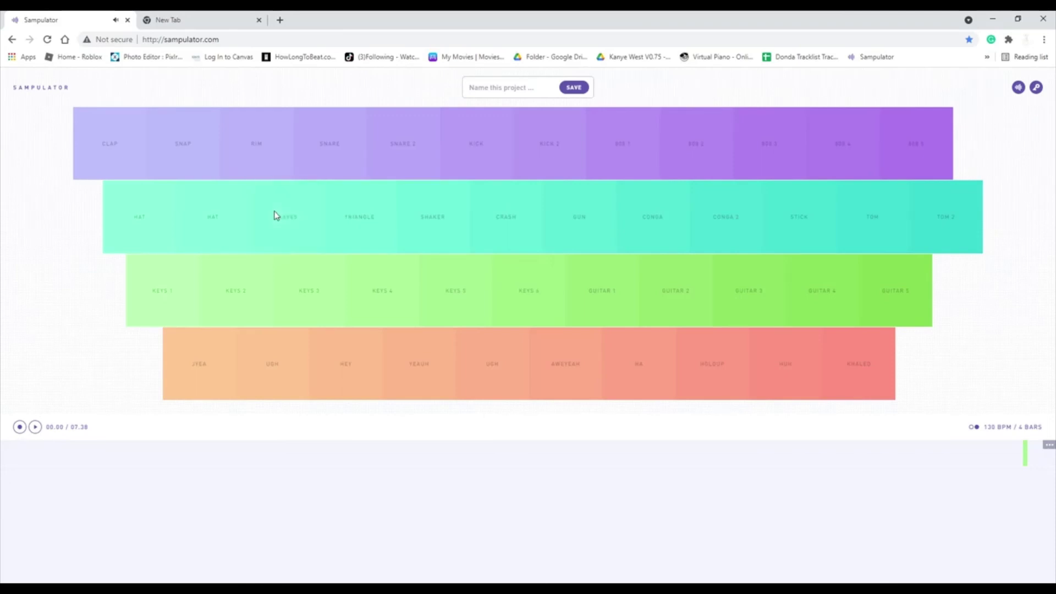
click(276, 215)
click(276, 215)
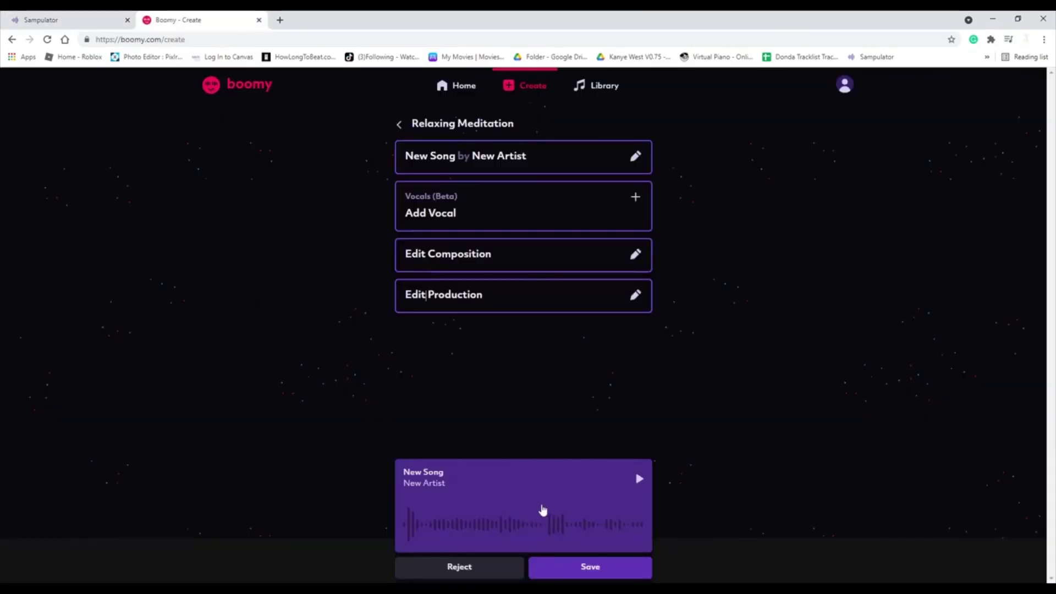
- Switch to Boomy and play the generated Relaxing Meditation song
click(639, 479)
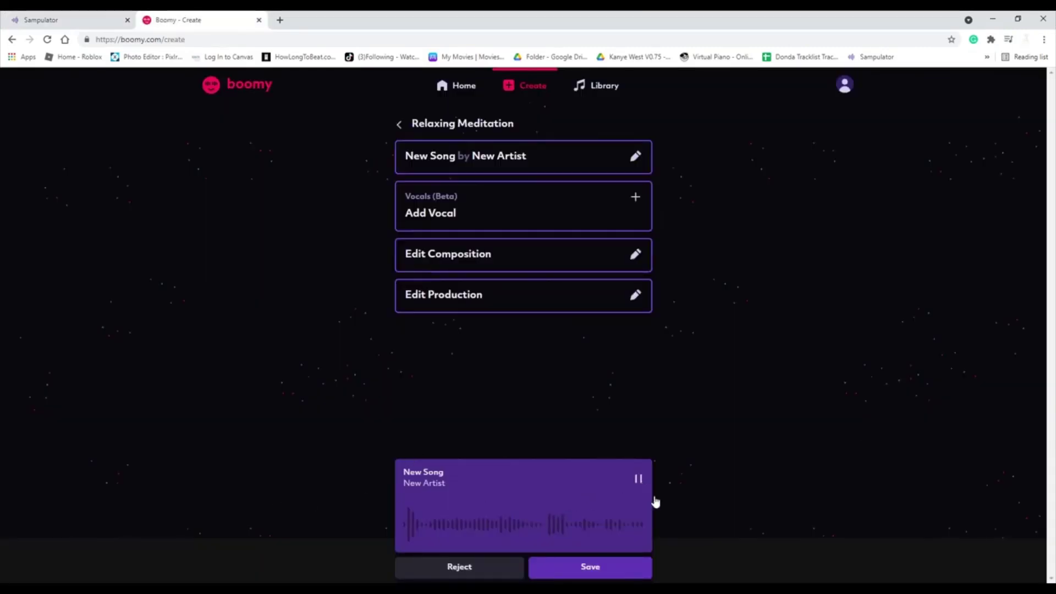